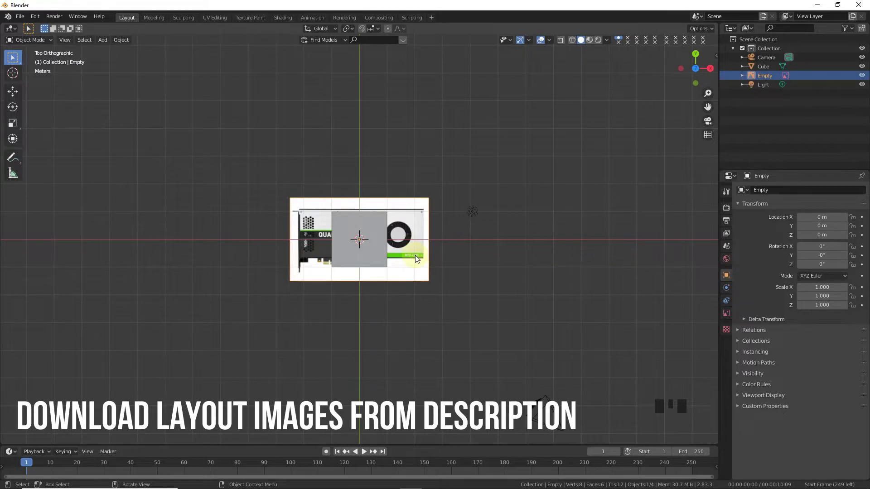
- Enable transparency on the graphics card's top-view reference image and lower its opacity
left_click(466, 277)
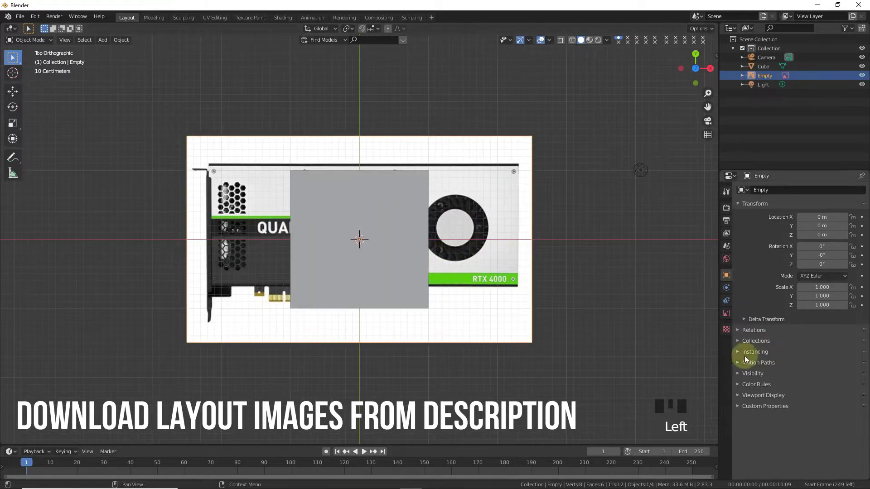
left_click(726, 313)
left_click(750, 298)
left_click_drag(838, 311, 805, 310)
scroll(281, 214, "up", 3)
- Show the scene in wireframe and move the cube along Y until its upper edge meets the card's upper edge
left_click(317, 195)
left_click(571, 40)
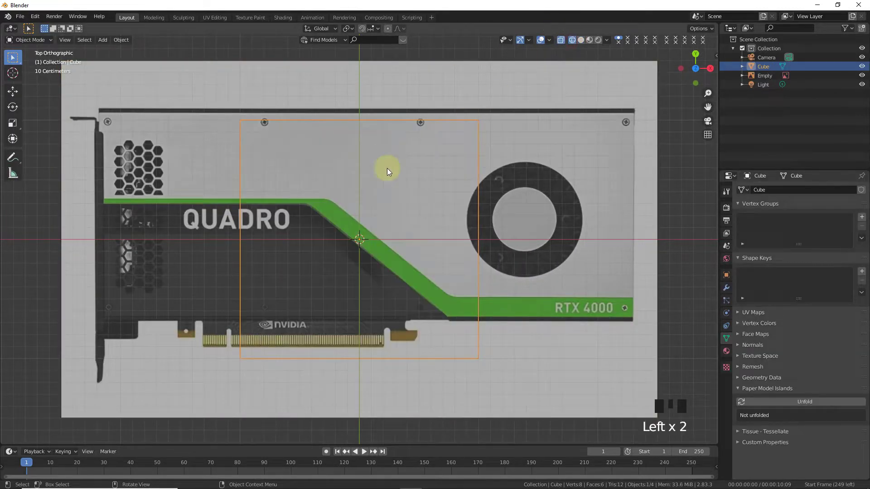
scroll(268, 145, "up", 2)
left_click(13, 92)
left_click_drag(360, 215, 362, 197)
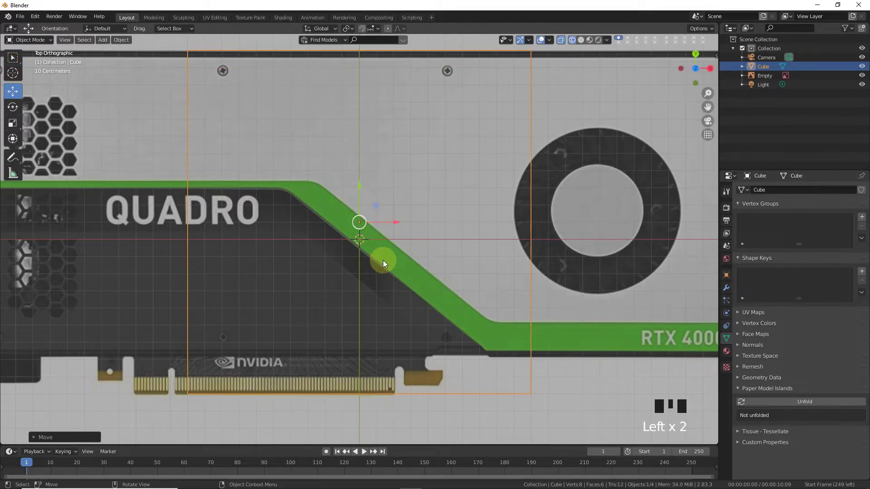
scroll(377, 256, "down", 2)
- In Edit Mode, move the cube's lower vertices up to the lower edge of the card's body
key("Tab")
left_click(497, 385)
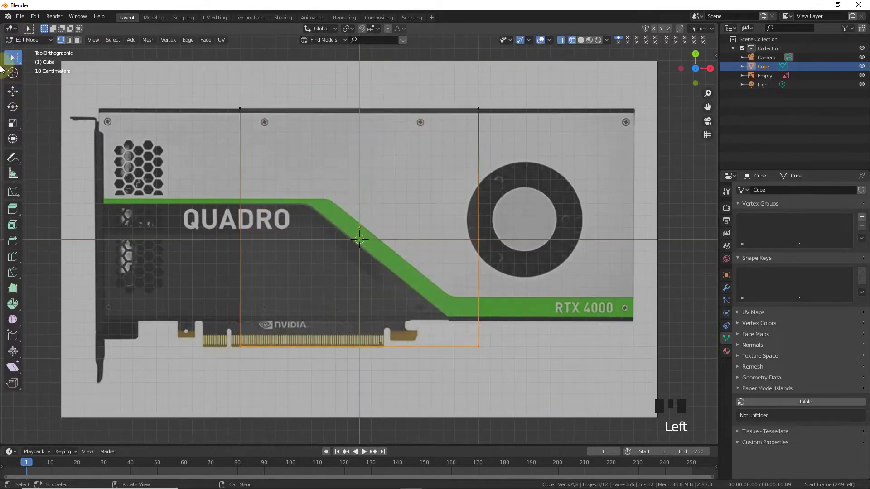
left_click(13, 91)
left_click_drag(360, 314, 361, 291)
- Move the cube's right and left vertices along X to the matching ends of the card's body, finishing in Object Mode
left_click_drag(448, 97, 537, 358)
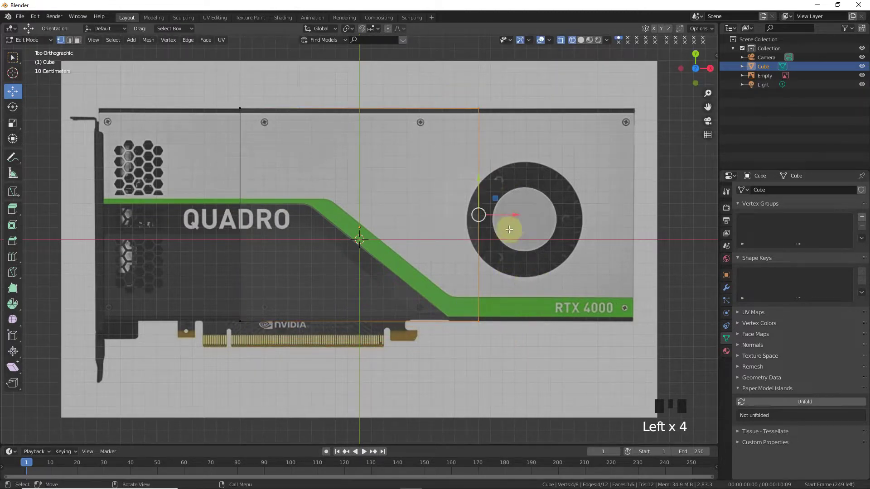
left_click_drag(515, 214, 677, 201)
left_click_drag(204, 85, 308, 353)
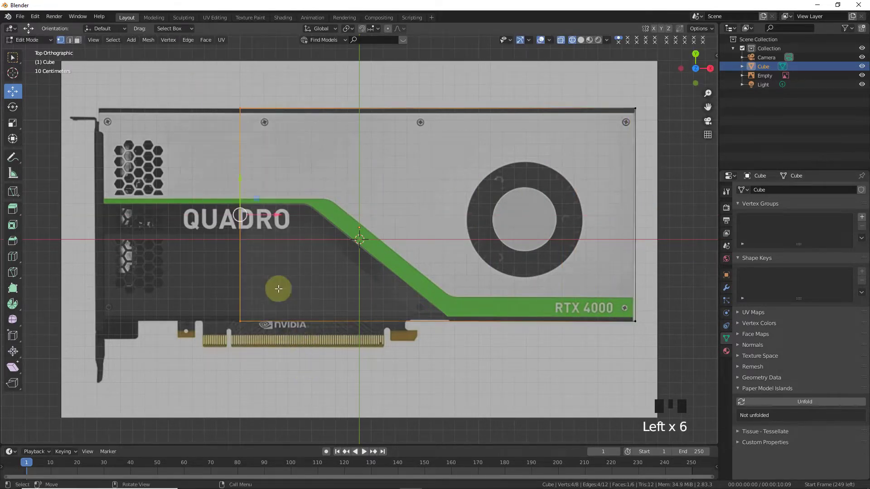
left_click_drag(266, 215, 124, 220)
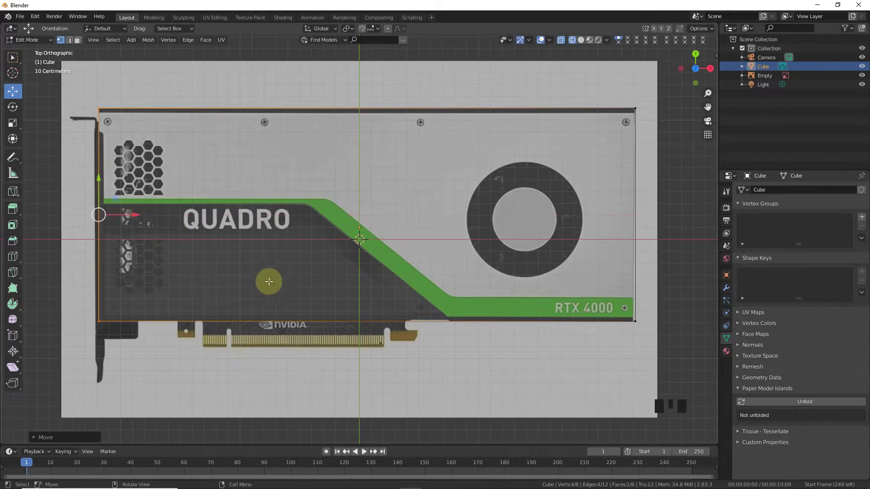
key("Tab")
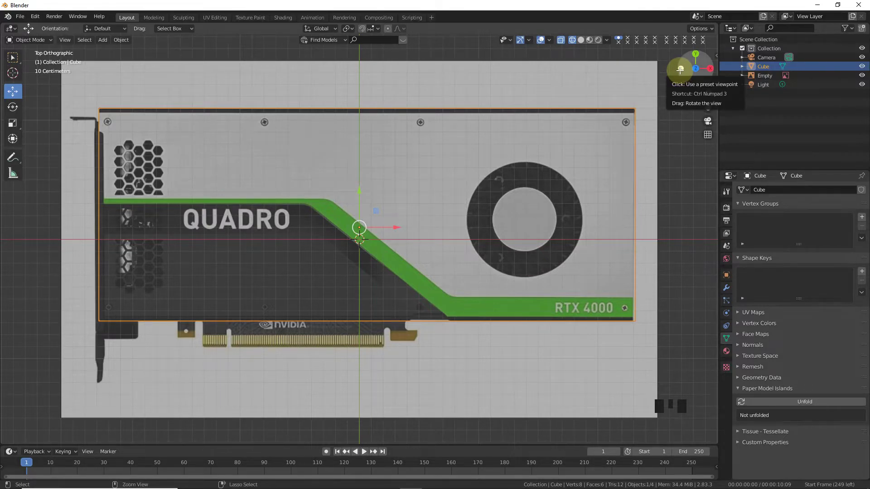
- Add the card's port bracket picture as a reference image in the left orthographic view
key("ctrl+KP_3")
key("shift+a")
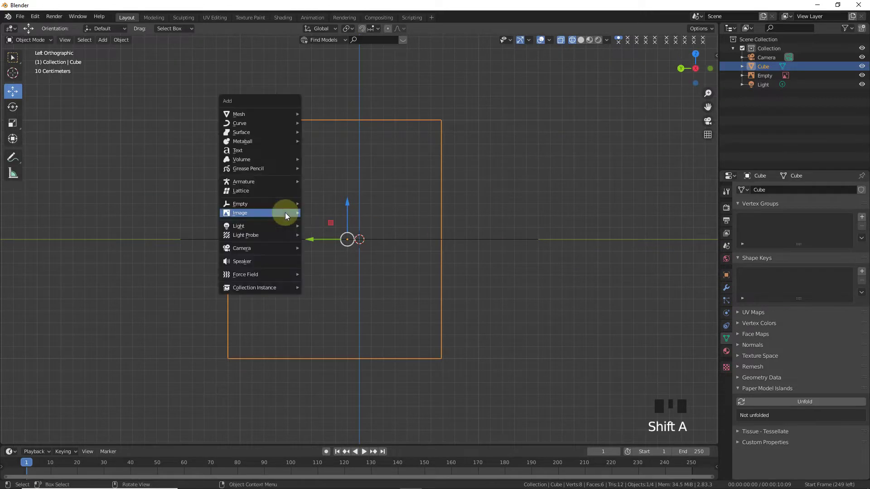
mouse_move(284, 213)
left_click(314, 221)
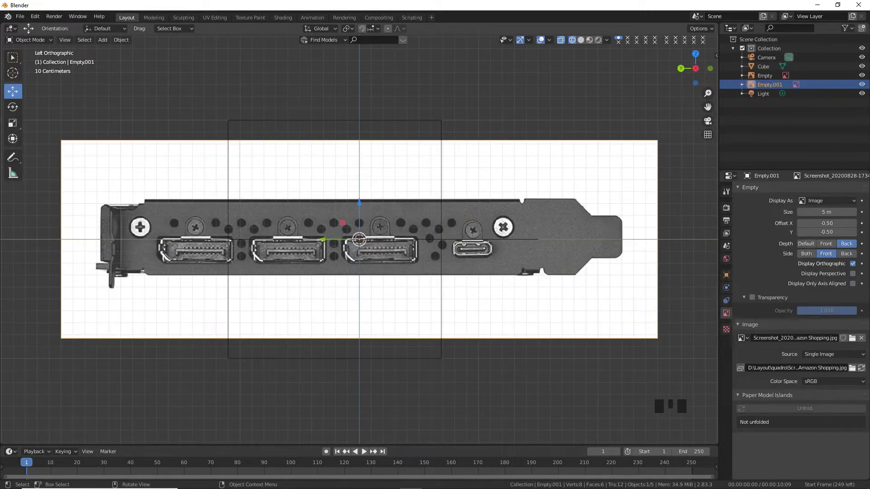
- Scale the bracket reference image down to about 0.88 so the bracket's length matches the cube's width
key("s")
left_click(514, 288)
scroll(512, 291, "up", 3)
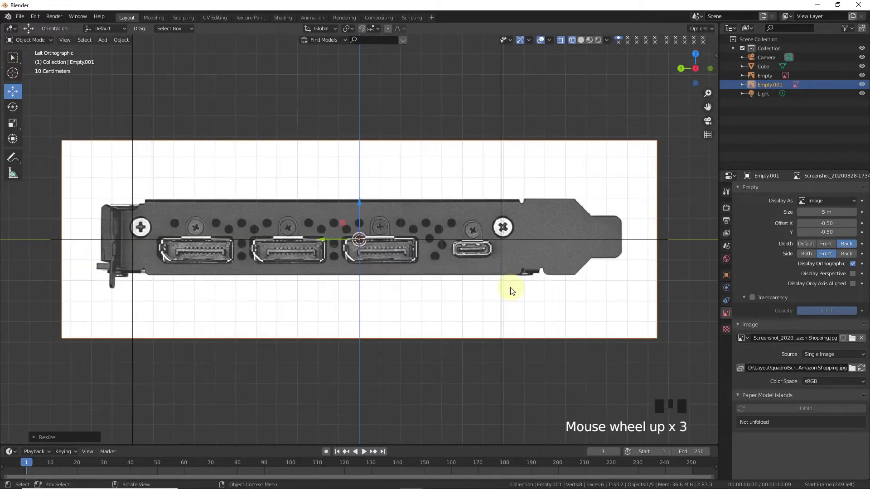
key("s")
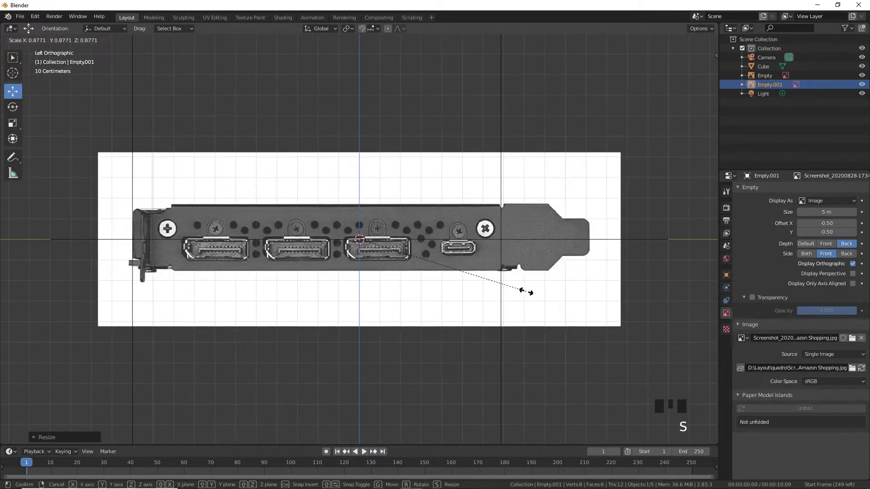
left_click(523, 292)
left_click(500, 205, "shift")
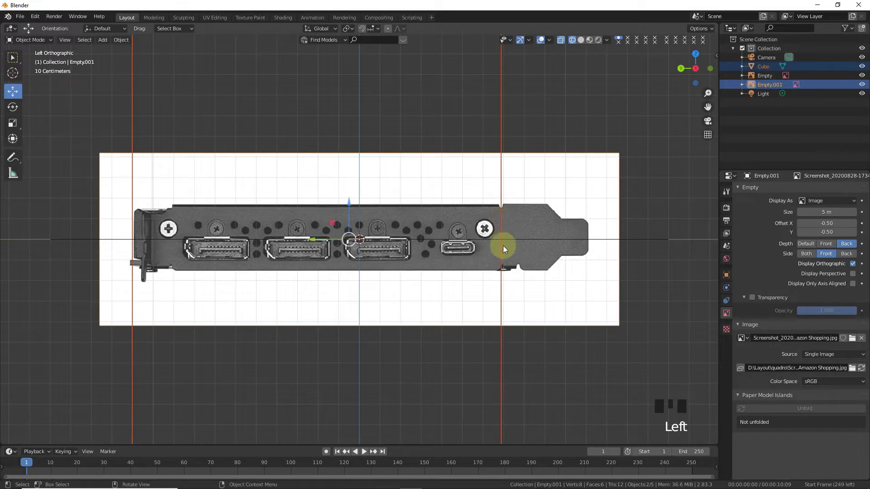
left_click(223, 270)
left_click_drag(322, 240, 320, 240)
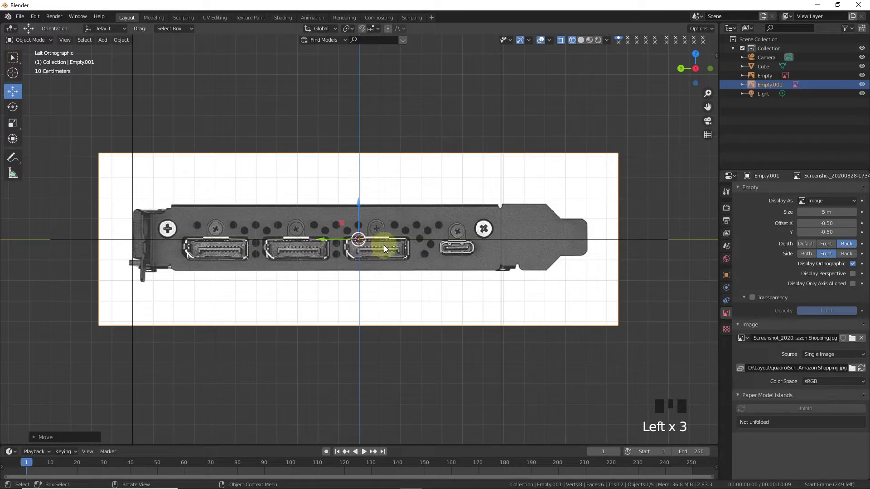
left_click(609, 244)
key("ctrl+z")
key("ctrl+z")
- Fine-tune the bracket image's scale to fit the cube's width and make it transparent with an opacity of 0.664
key("s")
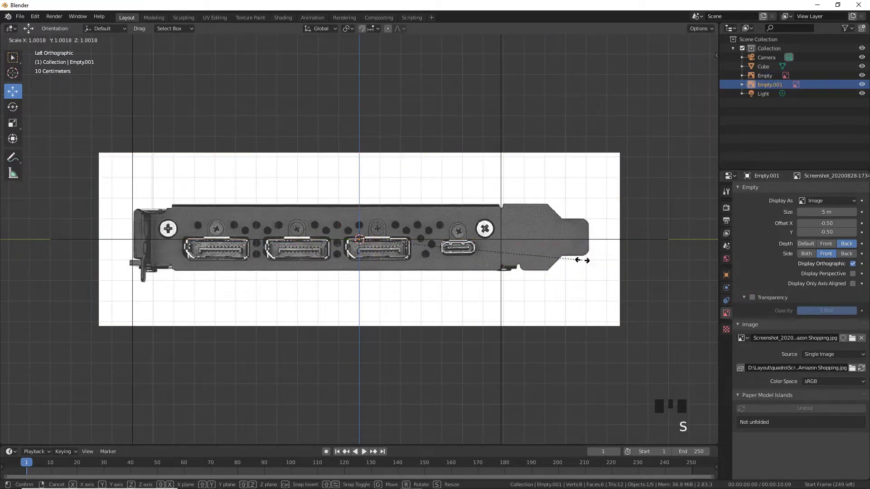
left_click(583, 261)
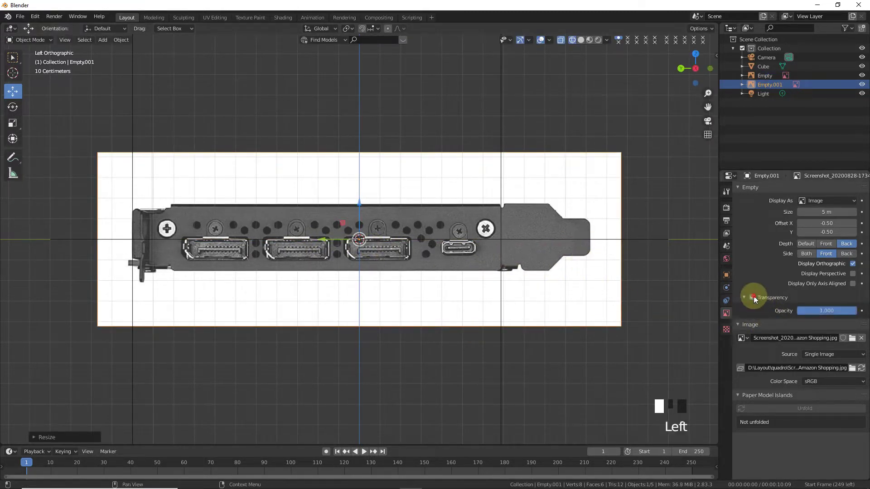
left_click_drag(856, 312, 836, 312)
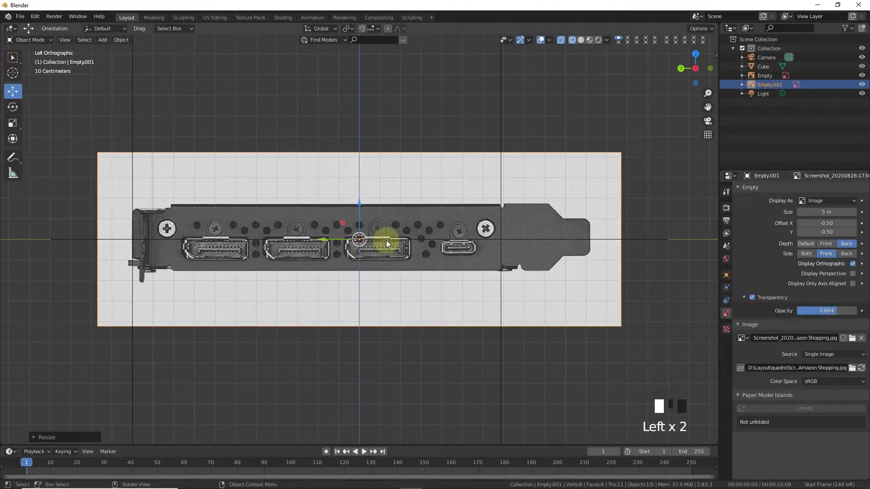
- In Edit Mode, move the cube's top vertices down about 0.85 m to the upper edge of the bracket image
left_click(499, 101)
scroll(499, 110, "down", 3)
key("Tab")
left_click_drag(179, 88, 549, 145)
left_click_drag(336, 86, 340, 186)
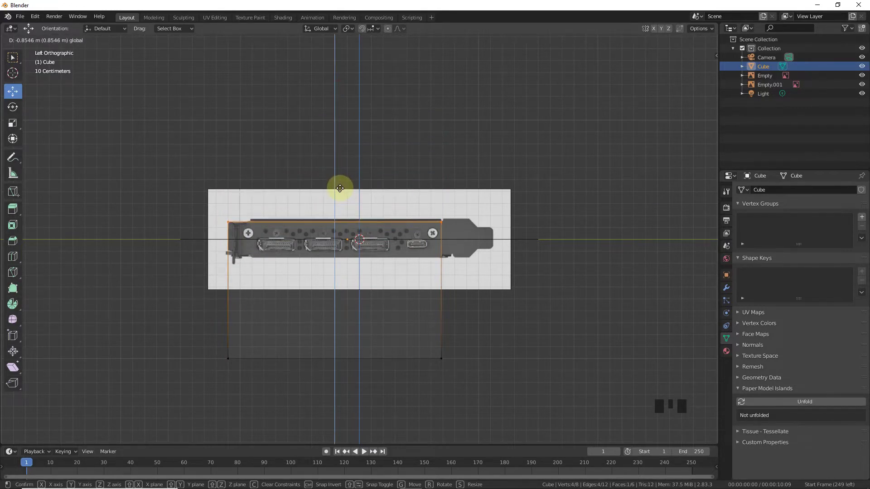
left_click_drag(339, 188, 339, 188)
- Move the cube's bottom vertices up to the lower edge of the bracket image and return to Object Mode
left_click_drag(200, 345, 579, 419)
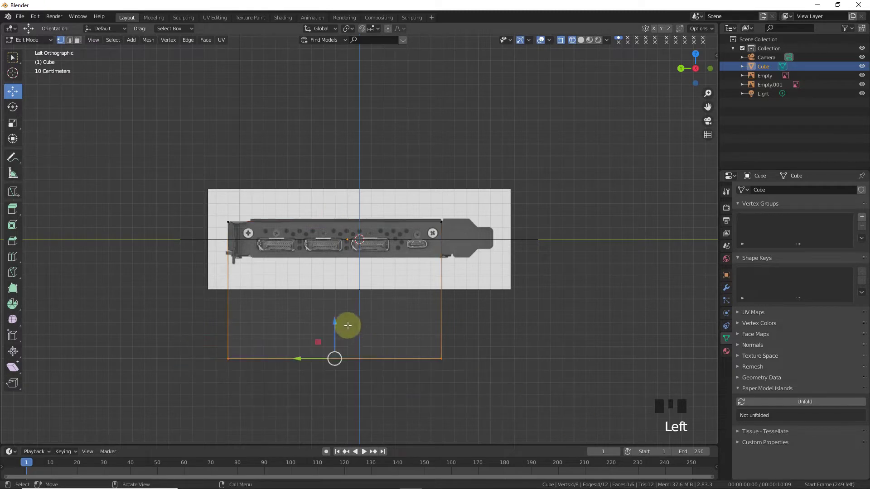
left_click_drag(334, 335, 363, 237)
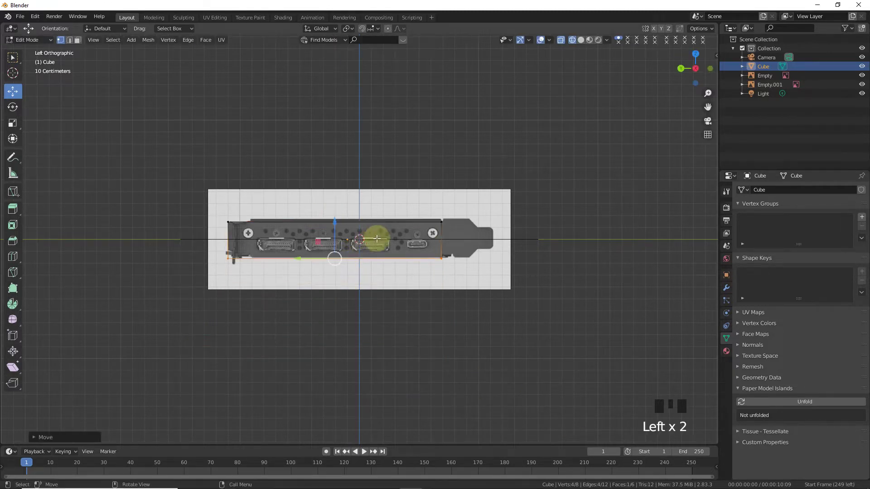
scroll(397, 248, "up", 3)
scroll(315, 246, "up", 2)
left_click_drag(303, 266, 305, 249)
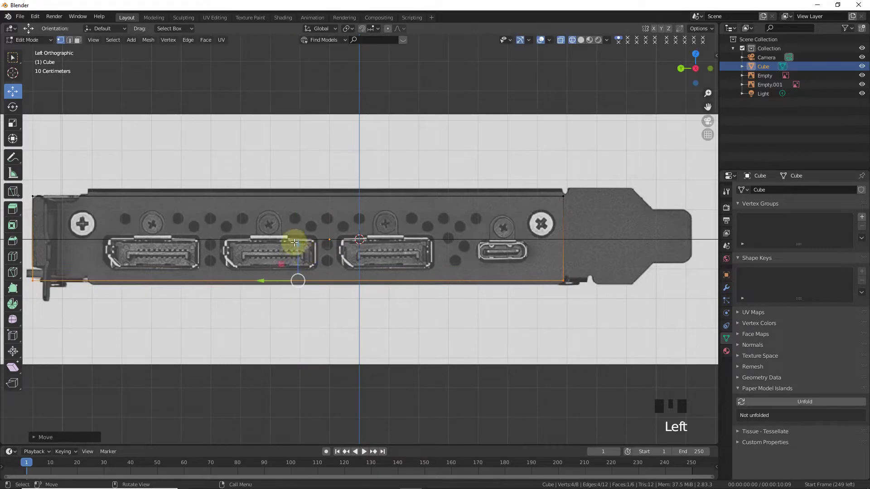
scroll(550, 227, "down", 1)
key("Tab")
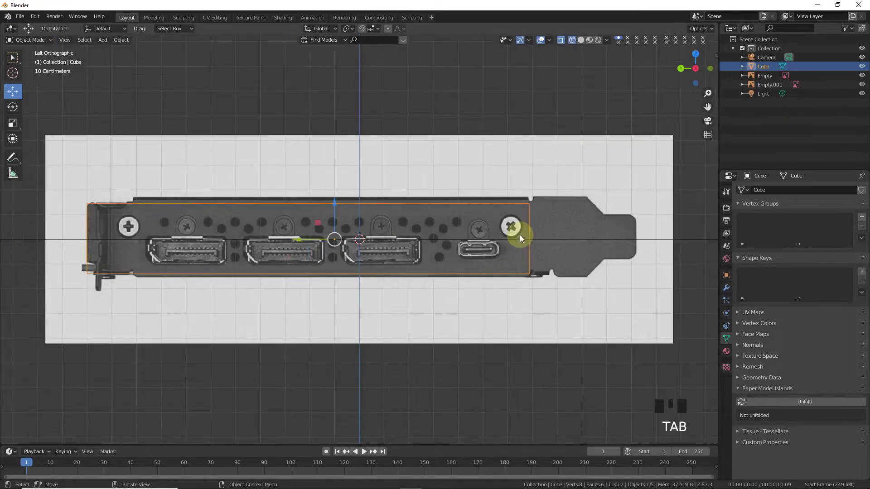
- Bevel the cube's four long edges in Edit Mode with an offset of 0.0285 m
key("KP_7")
scroll(501, 260, "down", 4)
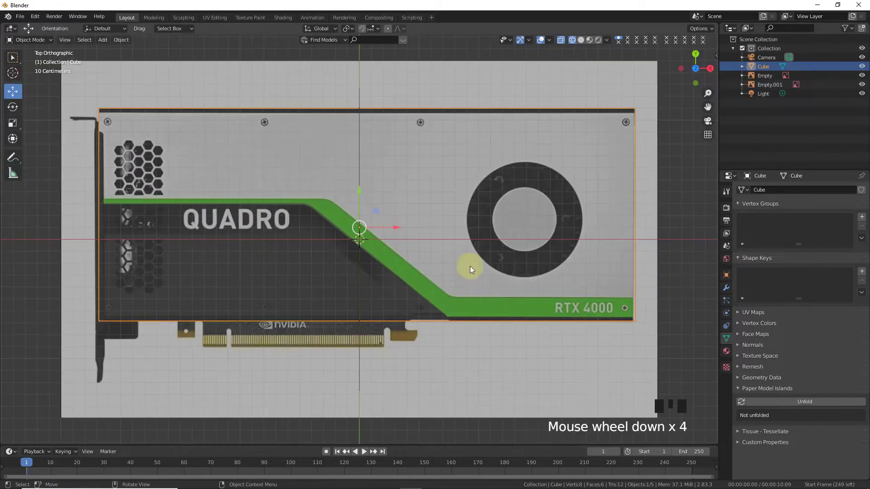
left_click(581, 41)
left_click_drag(696, 68, 631, 107)
key("Tab")
left_click(561, 40)
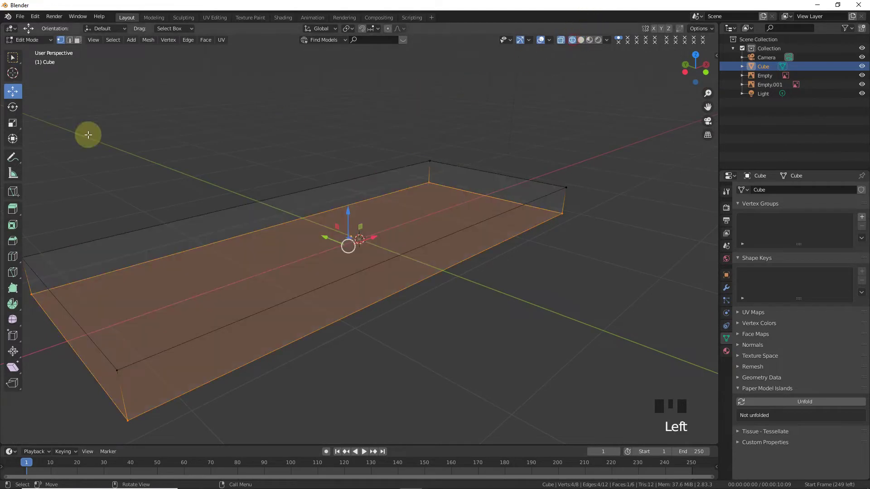
left_click(70, 40)
left_click(295, 196)
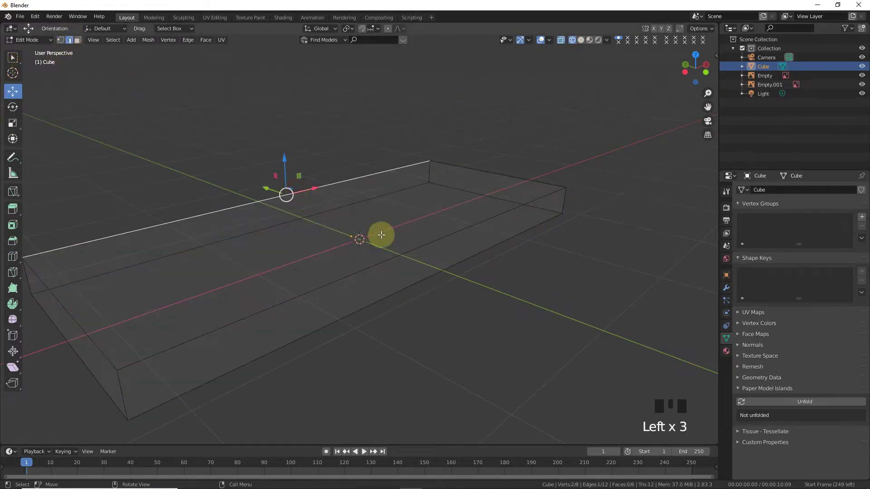
left_click(405, 257, "shift")
left_click(290, 222, "shift")
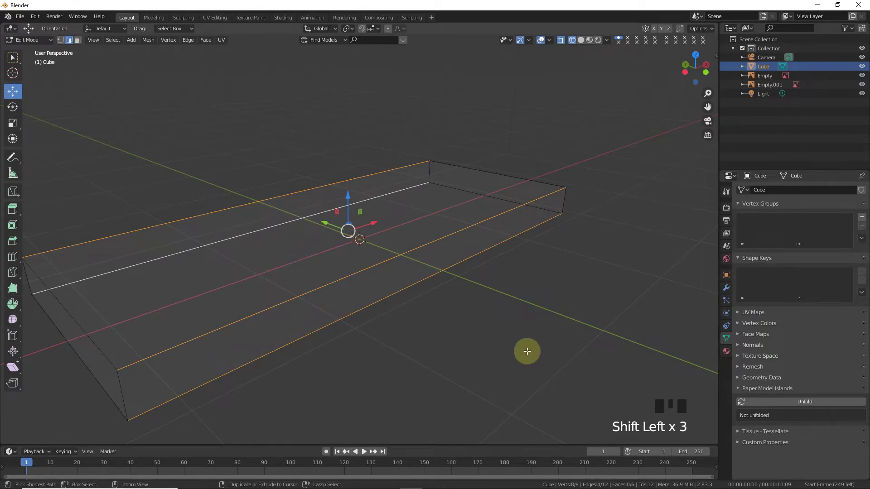
key("ctrl+b")
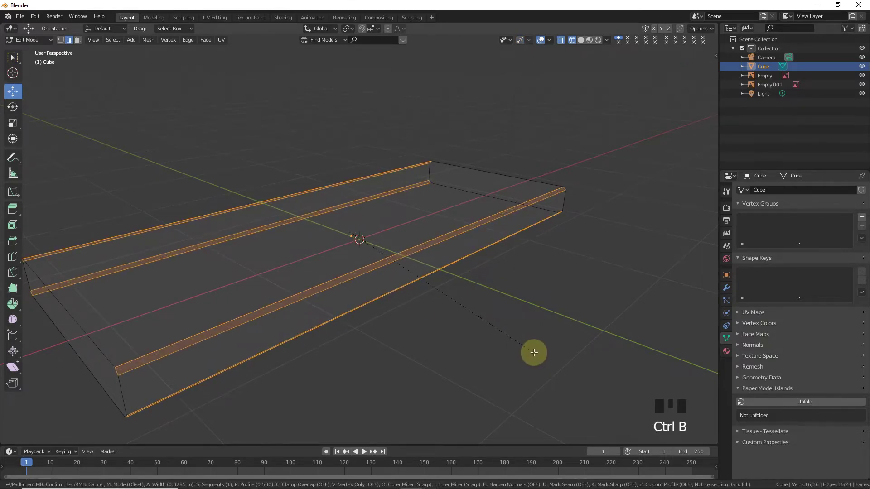
left_click(533, 352)
- Set the bevel to 17 segments and show the finished block in solid shading in Object Mode
left_click(580, 40)
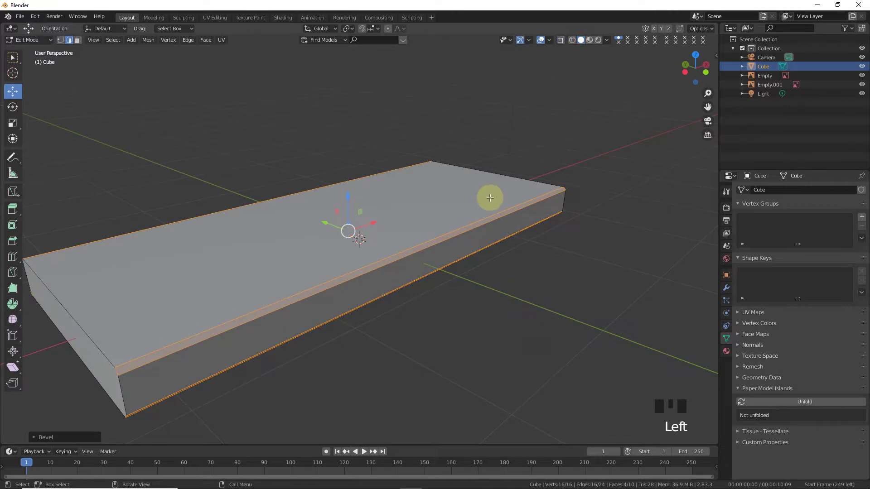
key("KP_7")
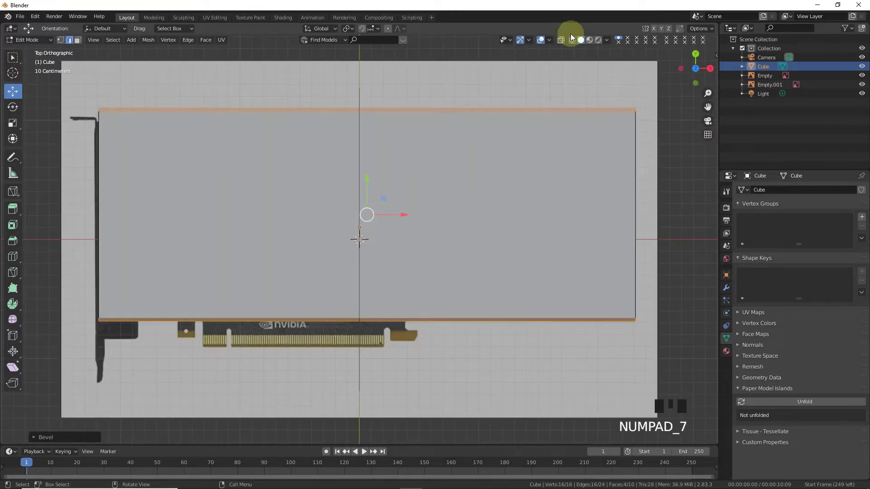
left_click(572, 40)
left_click(46, 437)
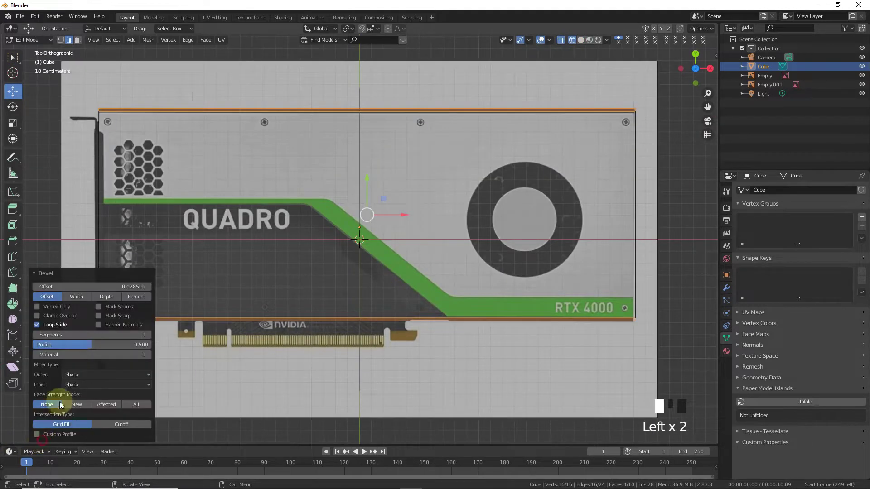
mouse_move(106, 333)
left_mouse_down()
mouse_move(147, 333)
mouse_move(110, 335)
left_mouse_up()
left_click_drag(718, 71, 696, 71)
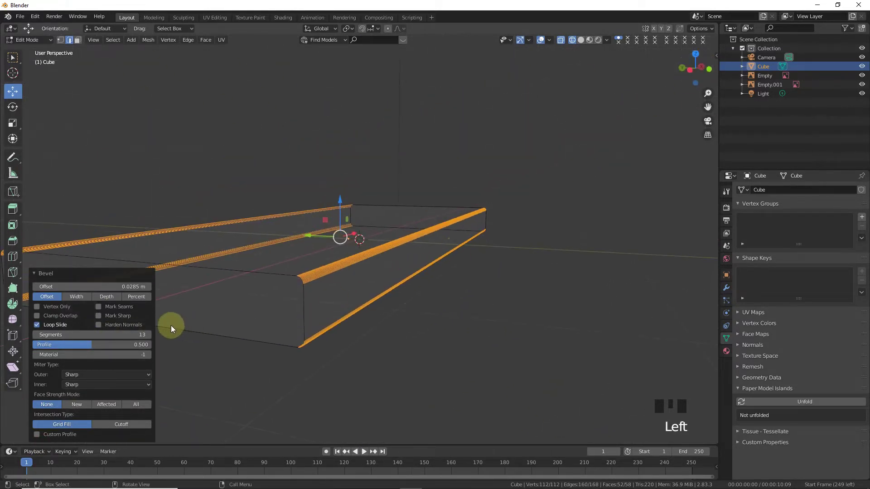
left_click_drag(130, 334, 135, 335)
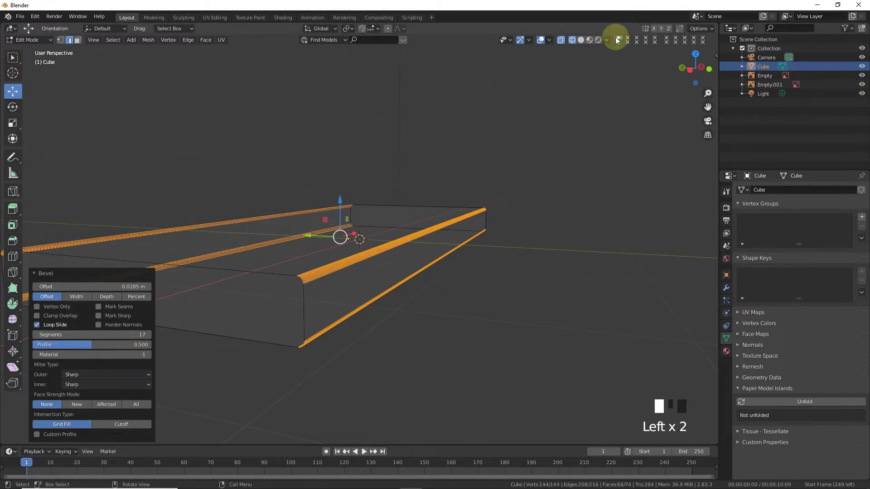
left_click(580, 40)
key("Tab")
- Place the 3D cursor over the left half of the card body in the top view, keeping the Move tool active
left_click(455, 333)
left_click(365, 254)
key("KP_7")
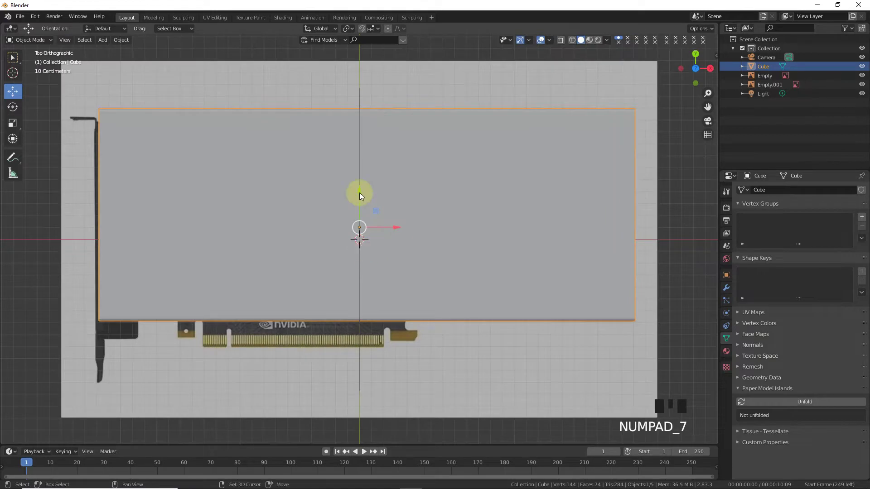
key("shift+a")
left_click(13, 74)
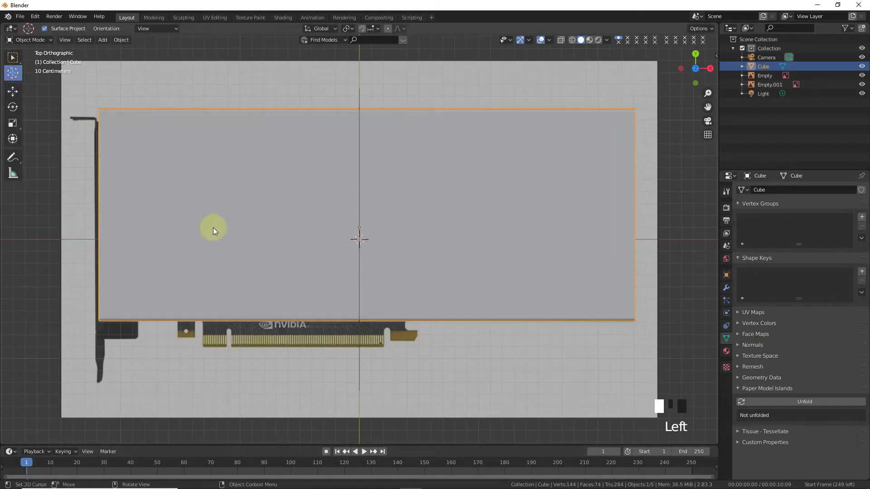
left_click(13, 92)
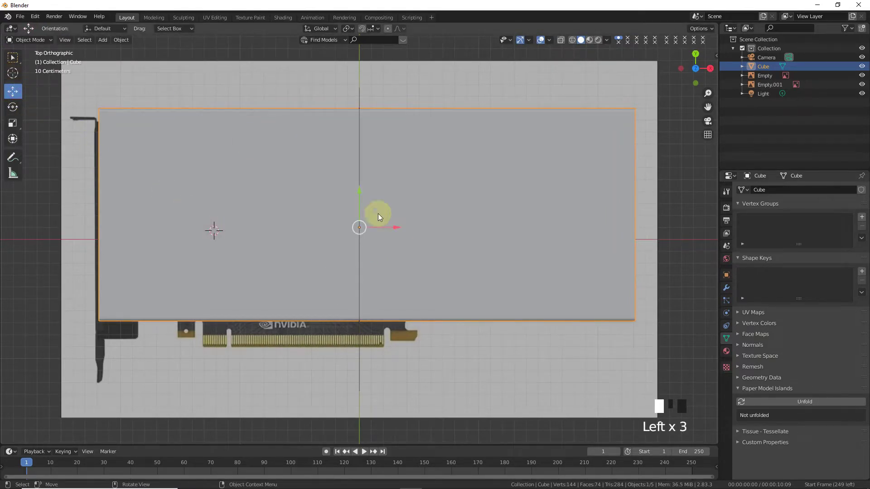
- Add a cube at the 3D cursor in top view, scale it down to about 0.45, and show the scene in wireframe
left_click_drag(696, 77, 697, 75)
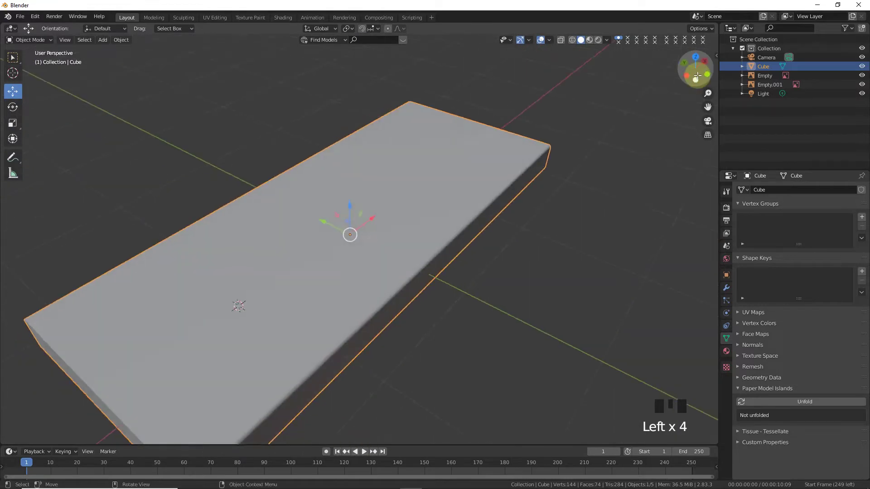
key("KP_7")
key("shift+a")
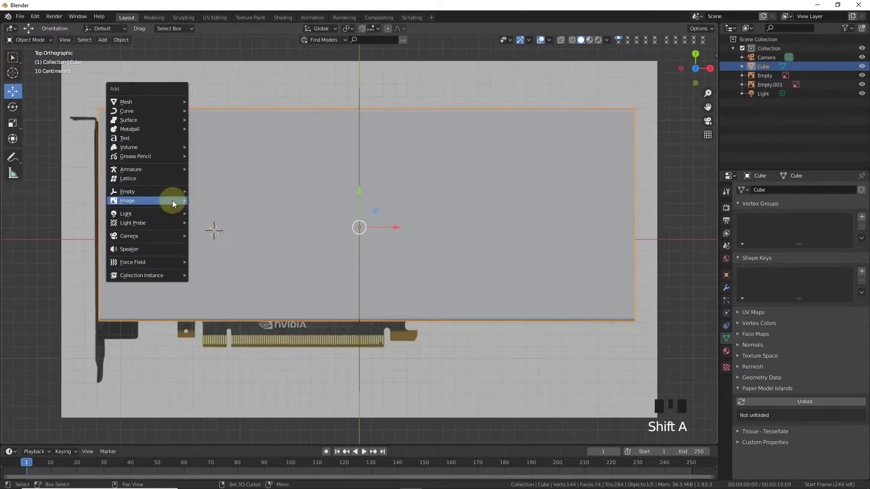
mouse_move(169, 99)
left_click(203, 110)
key("s")
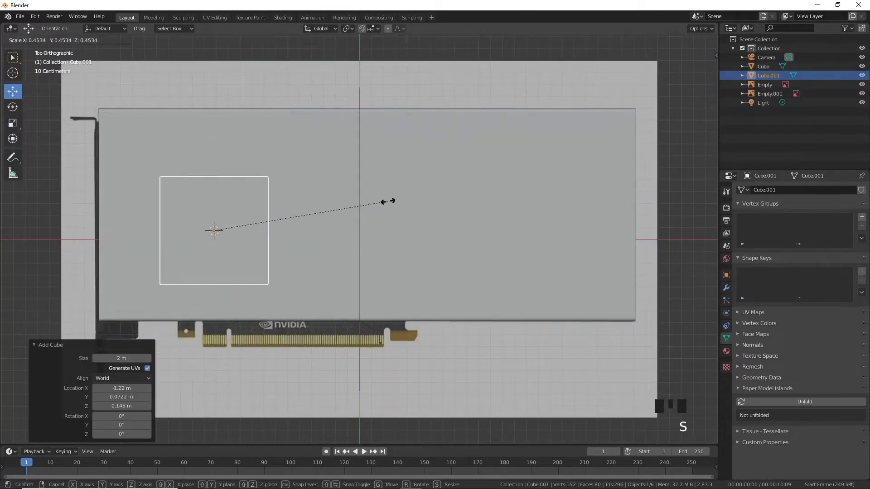
left_click(389, 198)
left_click(561, 40)
- Place the new cube over the left end of the green stripe and scale it by 0.127
left_click_drag(708, 108, 869, 137)
scroll(399, 250, "up", 4)
left_click_drag(462, 264, 286, 222)
key("s")
left_click(236, 234)
scroll(236, 234, "up", 1)
scroll(232, 213, "up", 4)
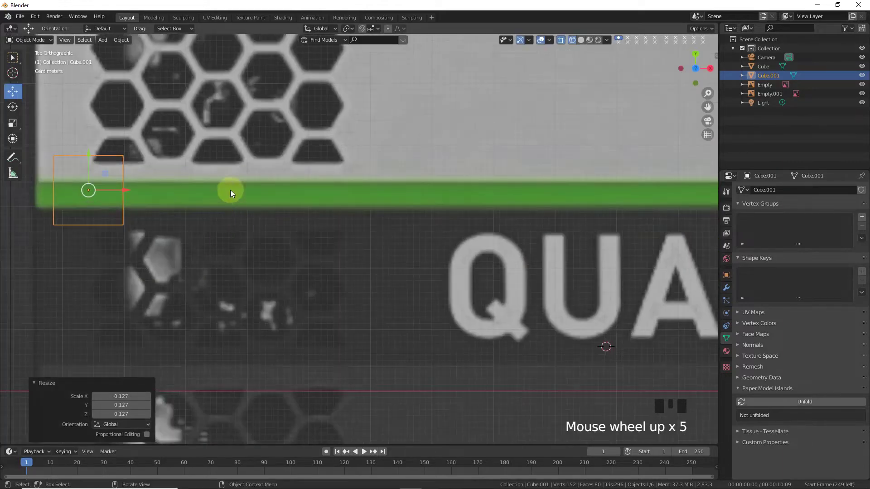
- Scale and reposition the small cube so it matches the green stripe's thickness and sits flush with its left end
left_click_drag(708, 107, 666, 120)
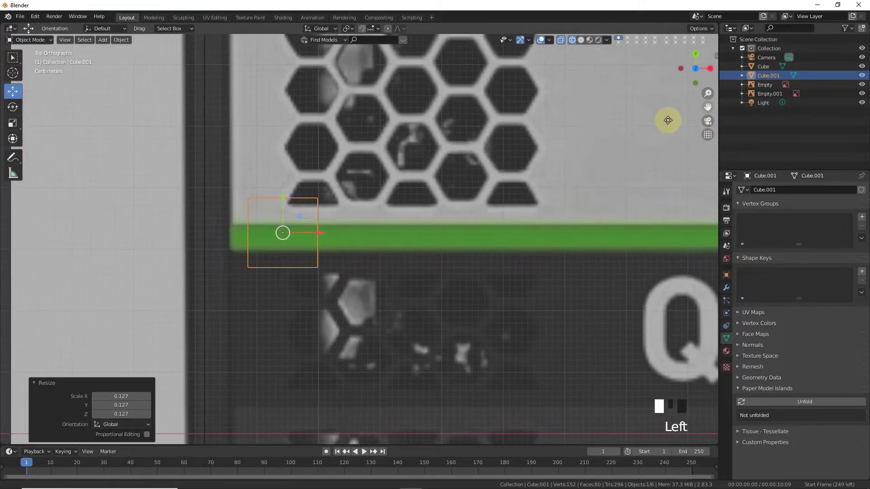
key("s")
left_click(300, 218)
left_click_drag(284, 210, 271, 226)
key("s")
left_click(389, 211)
- In Edit Mode, move the cube's right-end vertices along X to the start of the green stripe's upper bend
key("Tab")
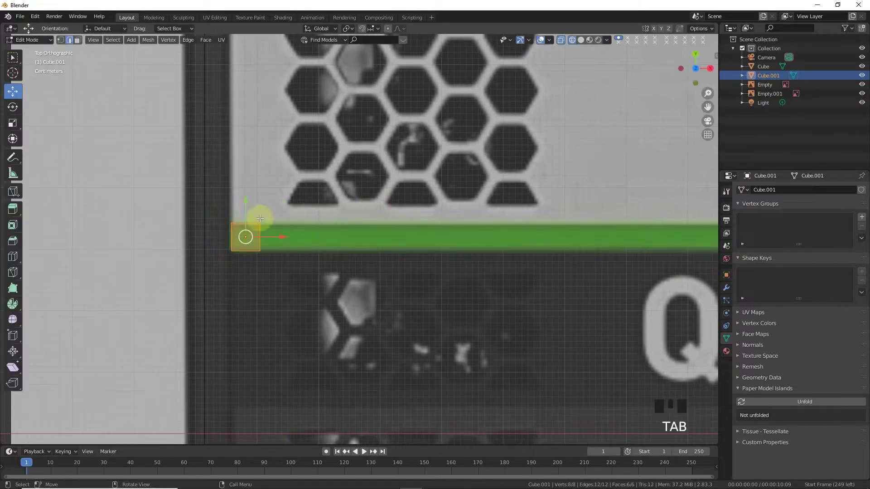
left_click(258, 194)
left_click(253, 181)
left_click_drag(252, 183, 313, 313)
left_click_drag(285, 239, 715, 233)
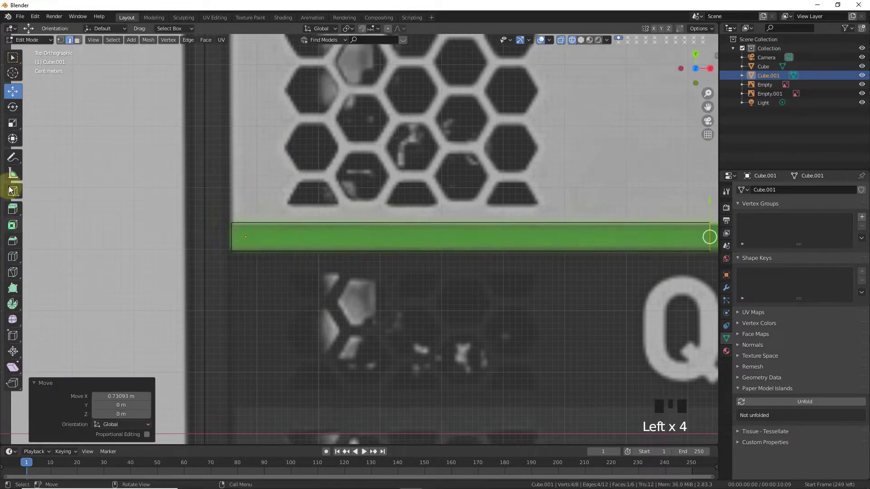
left_click_drag(706, 108, 2, 94)
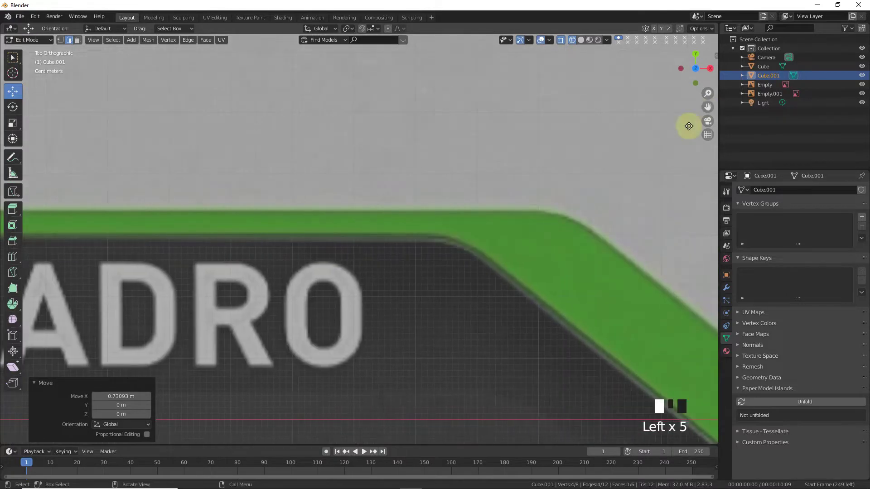
scroll(303, 263, "down", 4)
left_click_drag(159, 233, 432, 248)
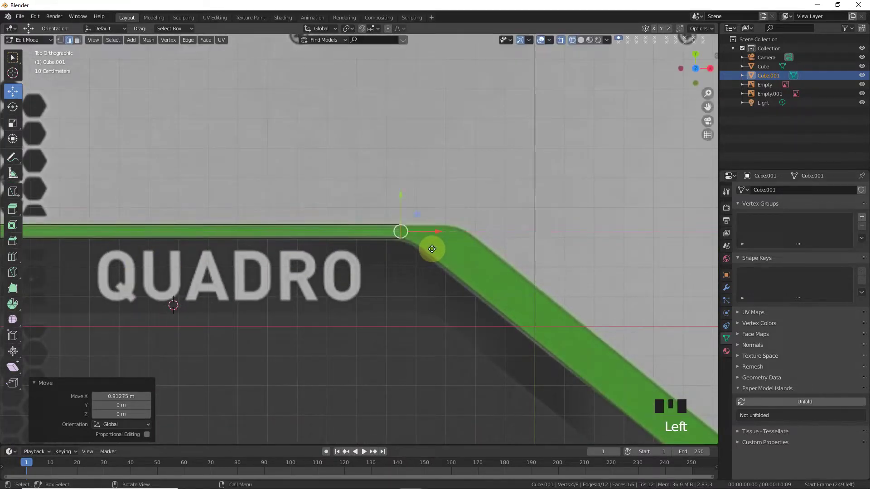
- Extrude the strip's end face across the upper bend and lower its bottom edge to follow the stripe's slanted underside
key("e")
left_click(481, 248)
left_click(444, 247)
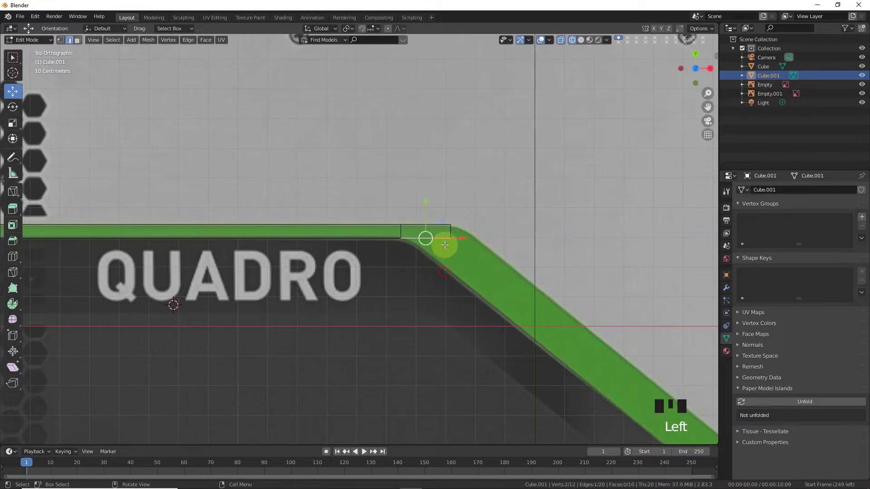
left_click(484, 292)
left_click(456, 237)
left_click_drag(451, 214, 450, 252)
- Extrude the strip's end face down the diagonal green stripe and align its edges with the corners of the lower bend
left_click_drag(429, 198, 503, 348)
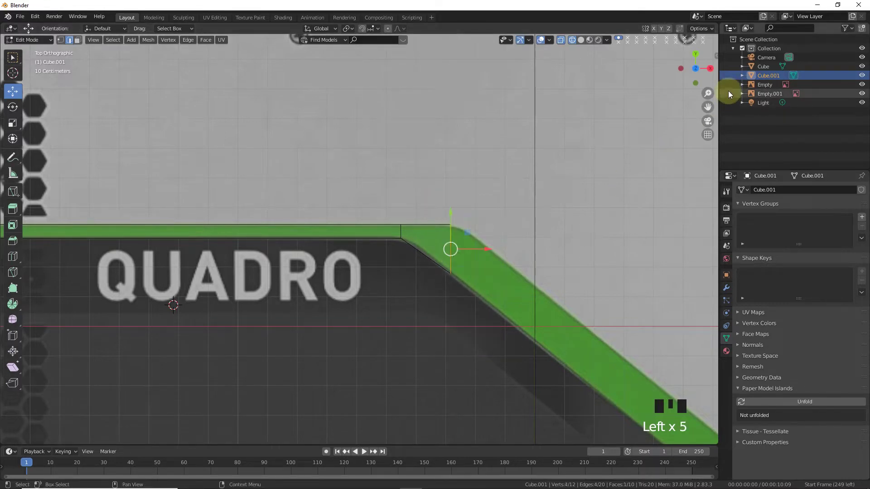
left_click_drag(707, 107, 546, 140)
key("e")
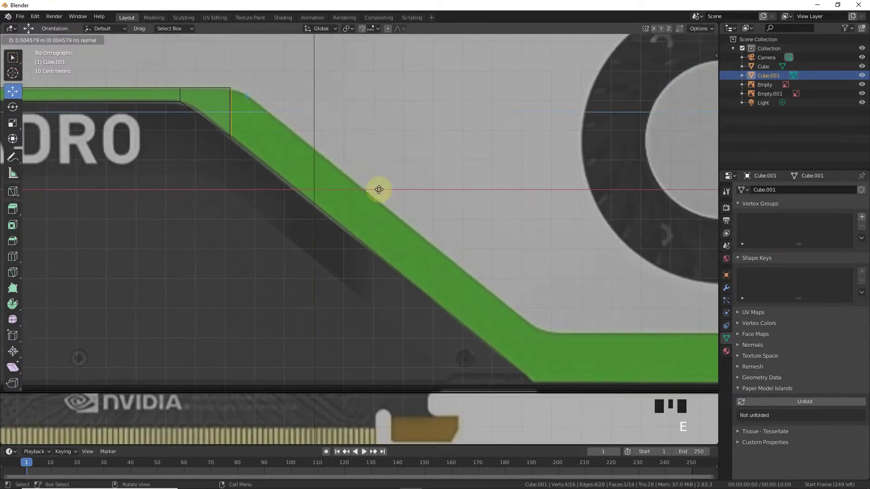
left_click(550, 224)
left_click_drag(508, 94, 572, 341)
left_click_drag(544, 314, 538, 333)
left_click(539, 331)
left_click_drag(517, 303, 551, 348)
left_click_drag(536, 316, 569, 332)
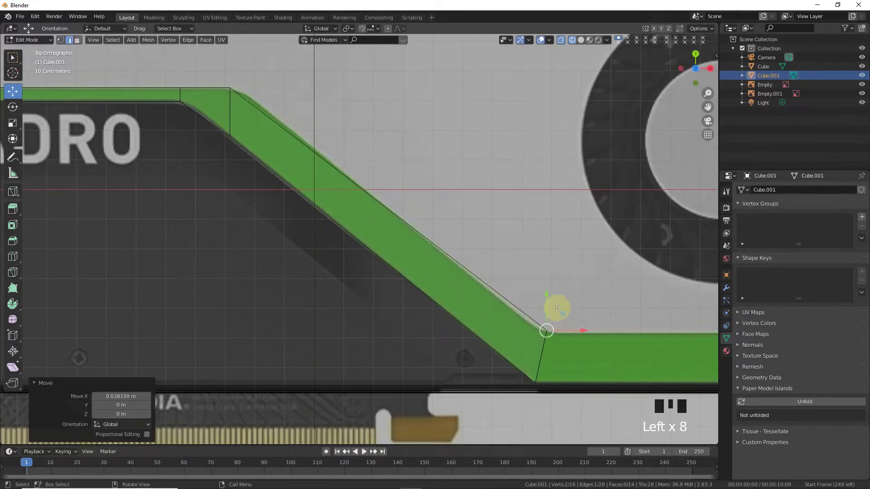
- Extrude the strip along the RTX 4000 band to the stripe's right end, and straighten the end by moving its lower edge 0.036632 m along X
left_click_drag(547, 304, 550, 417)
key("e")
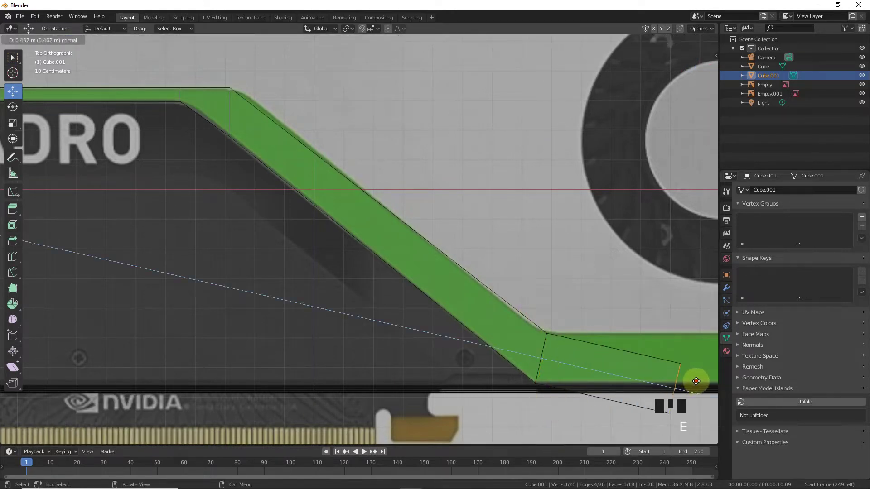
left_click(695, 380)
left_click_drag(709, 110, 280, 35)
left_click_drag(283, 314, 569, 246)
left_click(563, 320)
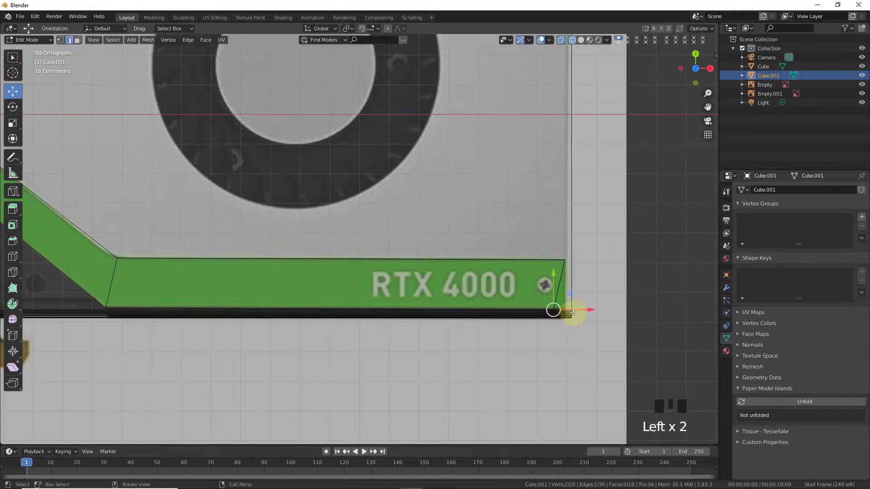
left_click_drag(573, 313, 581, 311)
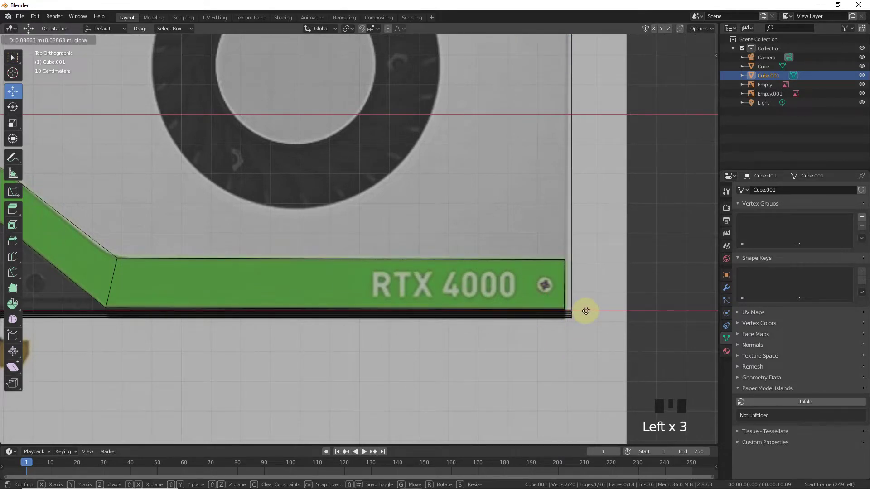
left_click_drag(586, 310, 586, 310)
- Move the upper bend's outer edge 0.015899 m along X and bevel it with an offset of 2.79 m and 17 segments
scroll(495, 279, "down", 2)
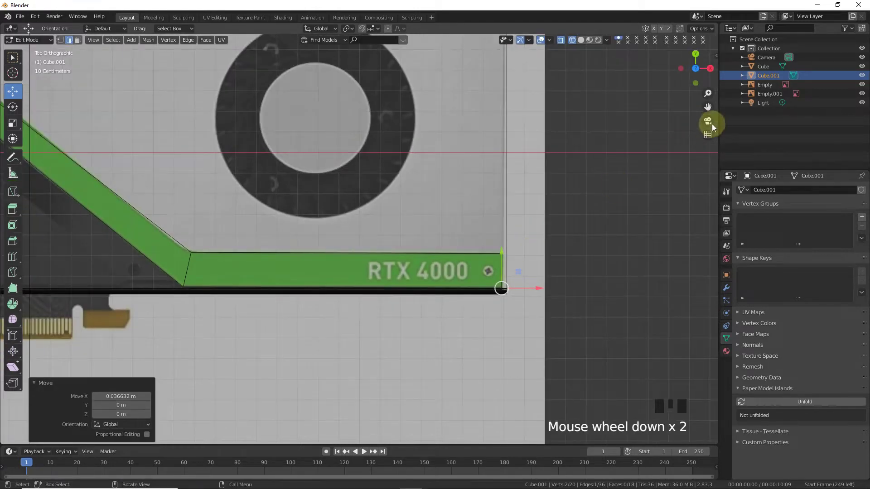
left_click_drag(709, 104, 624, 135)
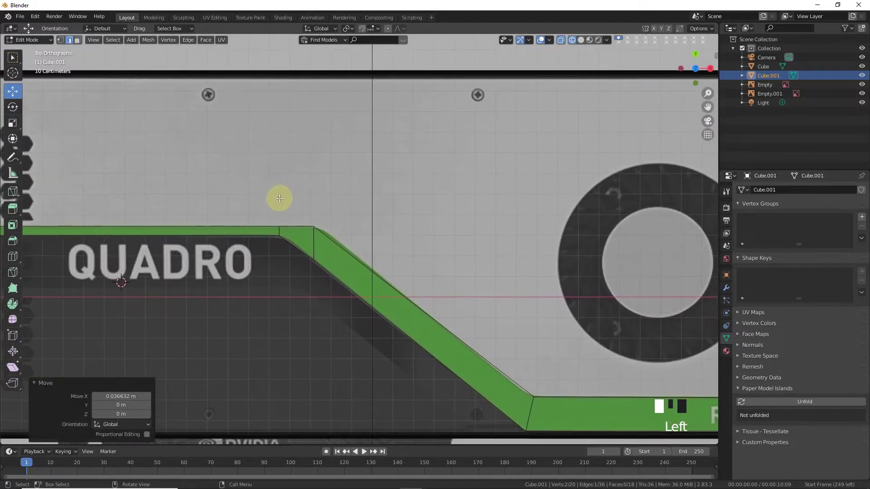
scroll(254, 204, "up", 4)
left_click(263, 213)
key("ctrl+b")
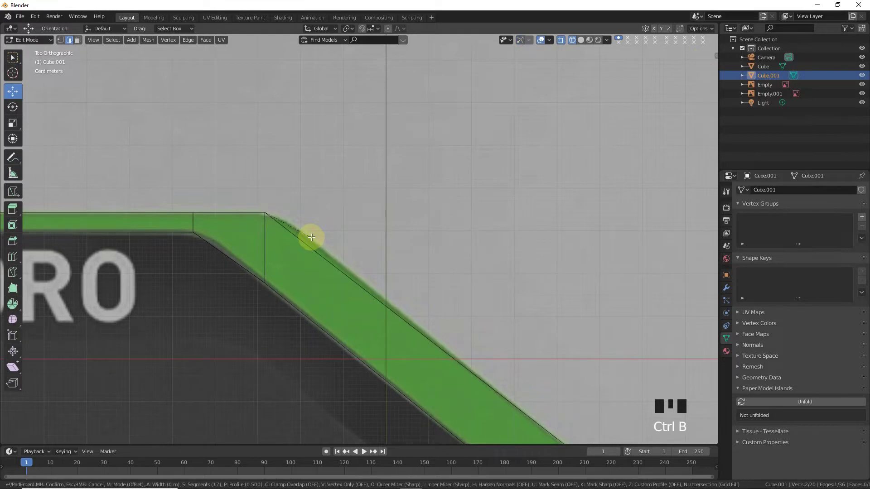
key("Escape")
left_click_drag(291, 212, 301, 213)
key("ctrl+b")
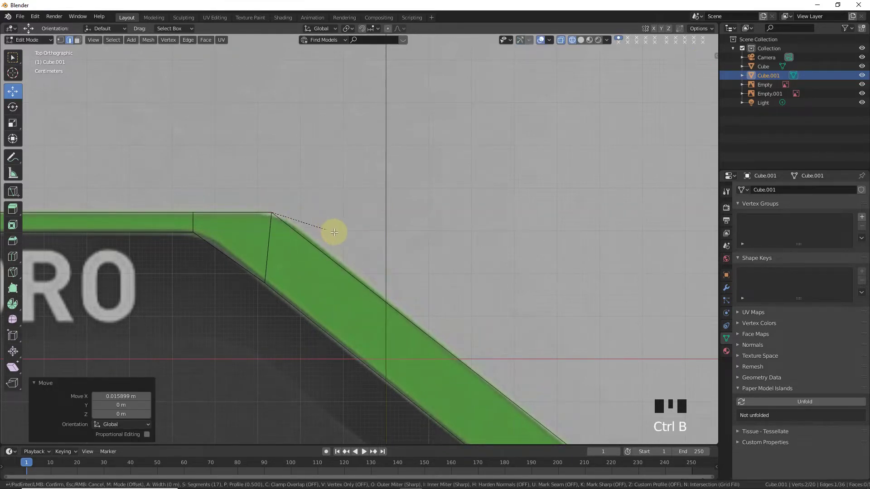
left_click(354, 237)
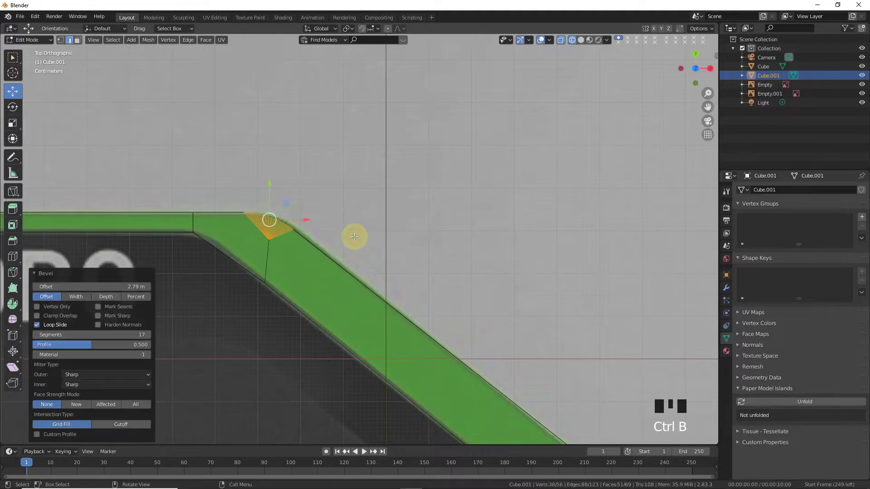
- Bevel the upper bend's inner edge, beside the QUADRO text, with an offset of 3.04 m and 17 segments
left_click(189, 232)
key("ctrl+b")
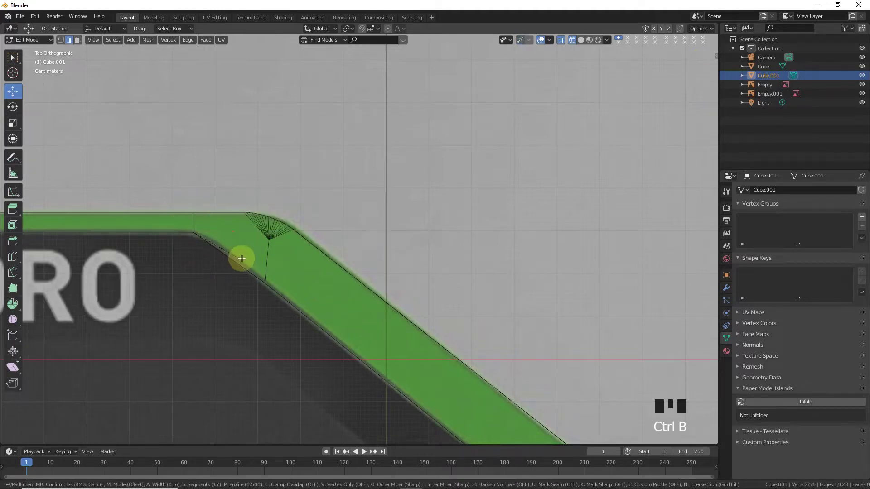
left_click(270, 262)
scroll(512, 284, "down", 3)
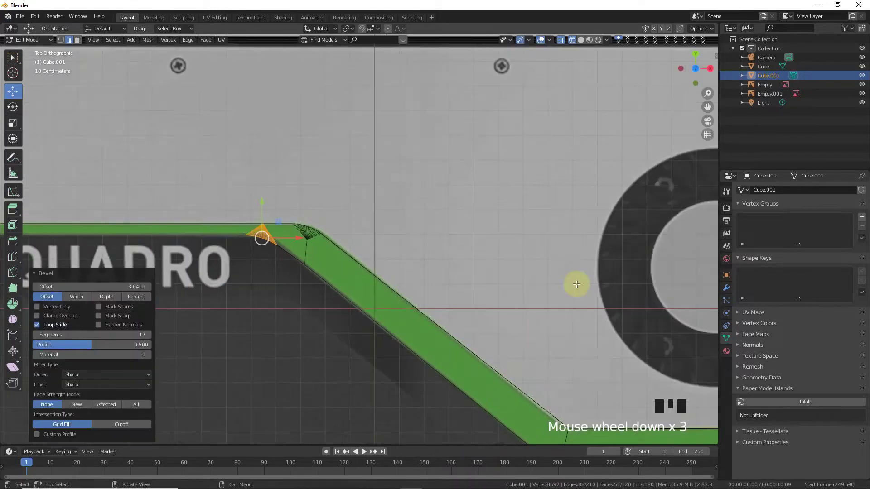
- Move the lower bend's upper edge -0.008833 m along Y and bevel it with a width of about 4.77 m and 17 segments
left_click_drag(708, 109, 671, 103)
scroll(278, 278, "up", 4)
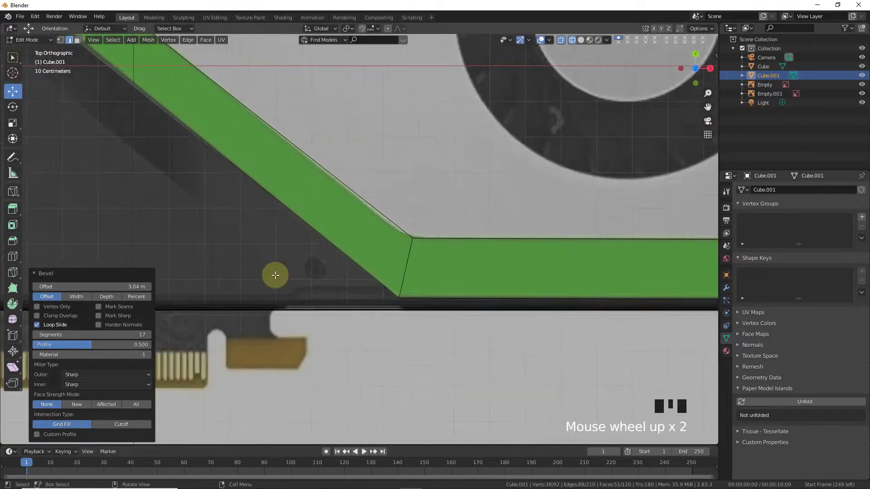
left_click_drag(410, 226, 460, 253)
key("ctrl+b")
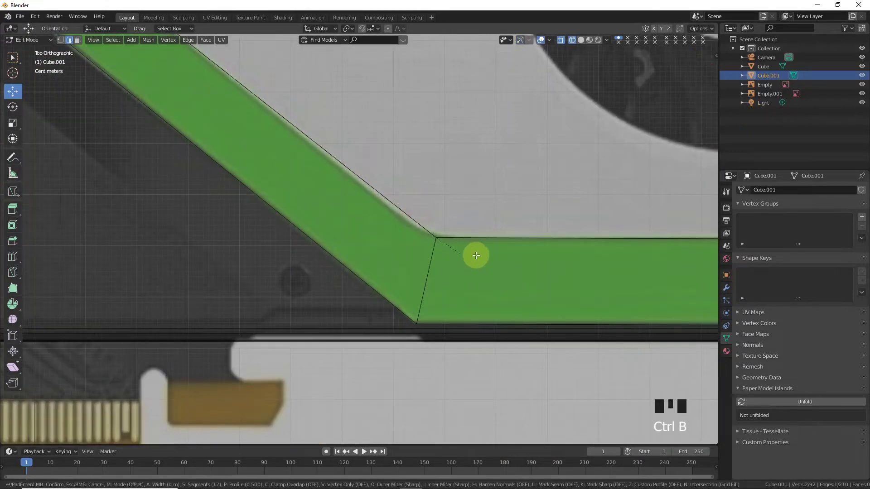
left_click(515, 257)
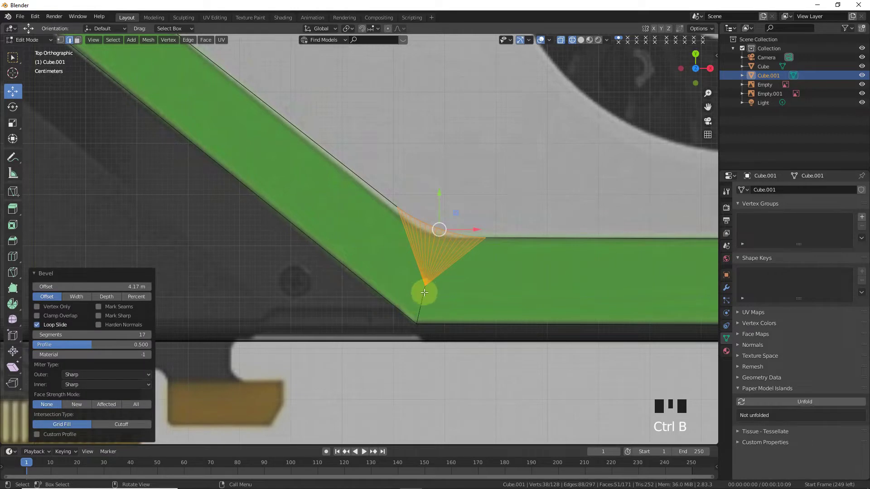
key("ctrl+z")
left_click_drag(437, 210, 435, 221)
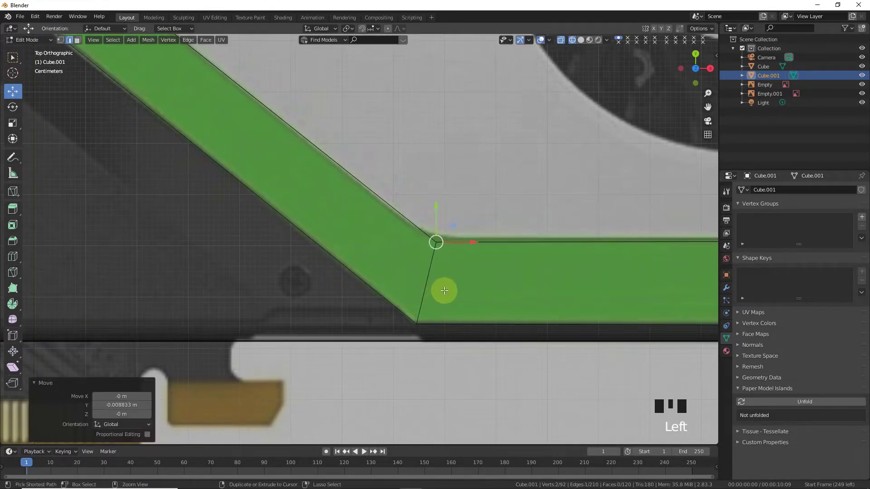
key("ctrl+b")
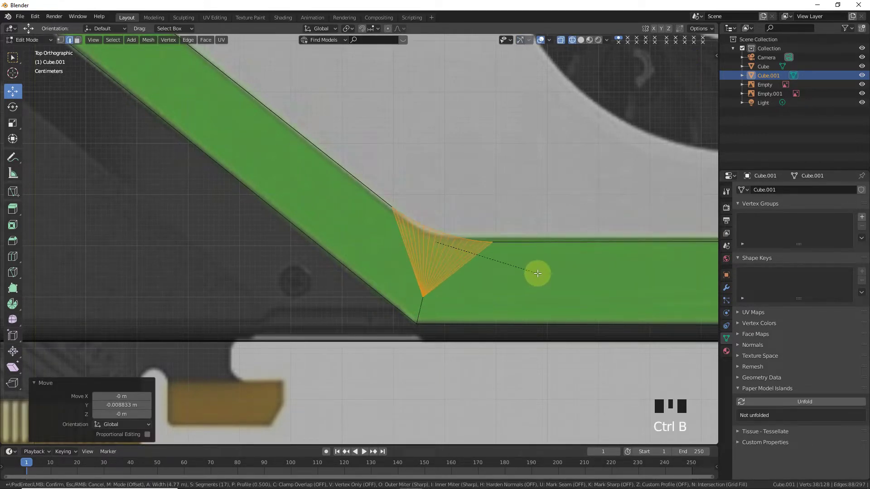
left_click(537, 273)
- Bevel the lower bend's bottom edge slightly to round the corner, and return to Object Mode
left_click(415, 321)
key("ctrl+b")
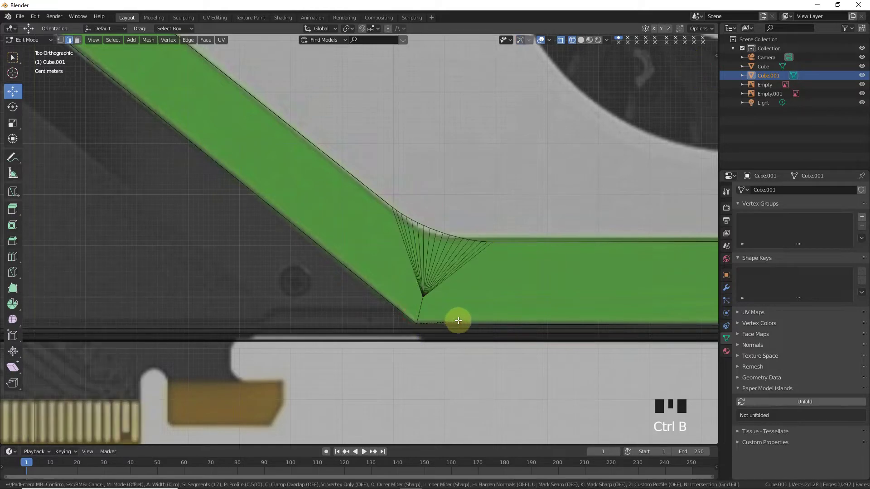
left_click(455, 336)
scroll(428, 268, "down", 5)
key("Tab")
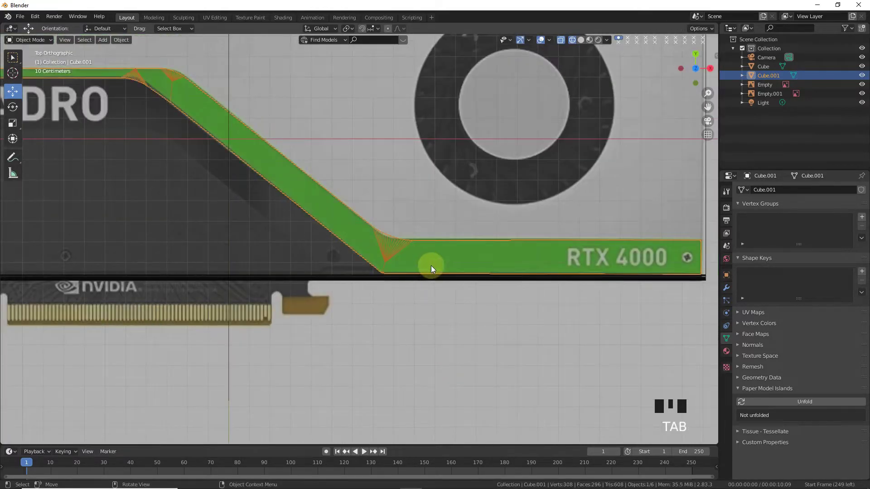
- Show the model in solid shading and lower the strip along Z until it protrudes only slightly above the card body
scroll(639, 91, "down", 2)
left_click(580, 40)
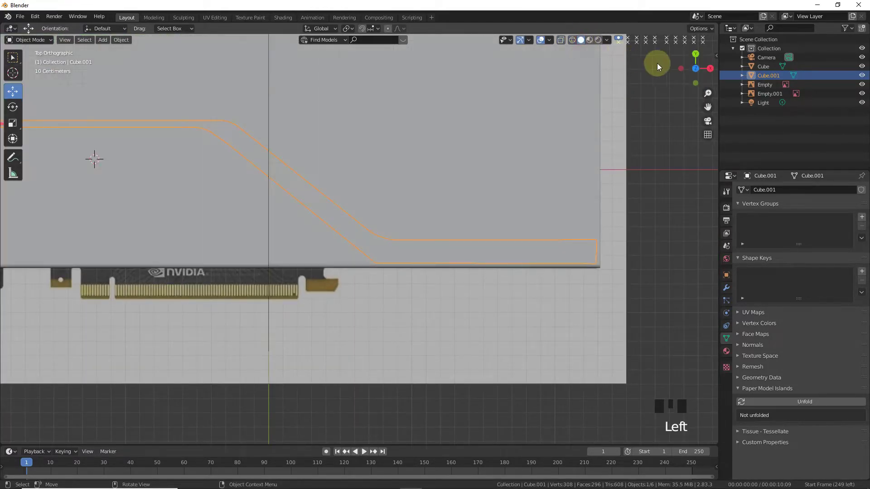
mouse_move(683, 67)
left_mouse_down()
mouse_move(797, 7)
mouse_move(770, 8)
mouse_move(691, 68)
left_mouse_up()
mouse_move(344, 347)
left_mouse_down()
mouse_move(344, 361)
mouse_move(335, 357)
left_mouse_up()
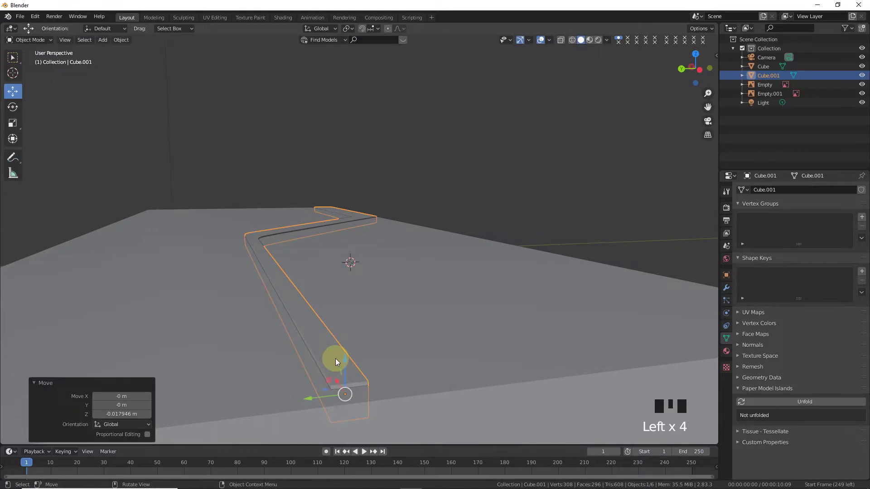
- Add another cube at the 3D cursor in top view, show the scene in wireframe, and scale the cube by 0.181
key("KP_7")
left_click_drag(706, 108, 403, 168)
scroll(495, 161, "up", 2)
key("shift+a")
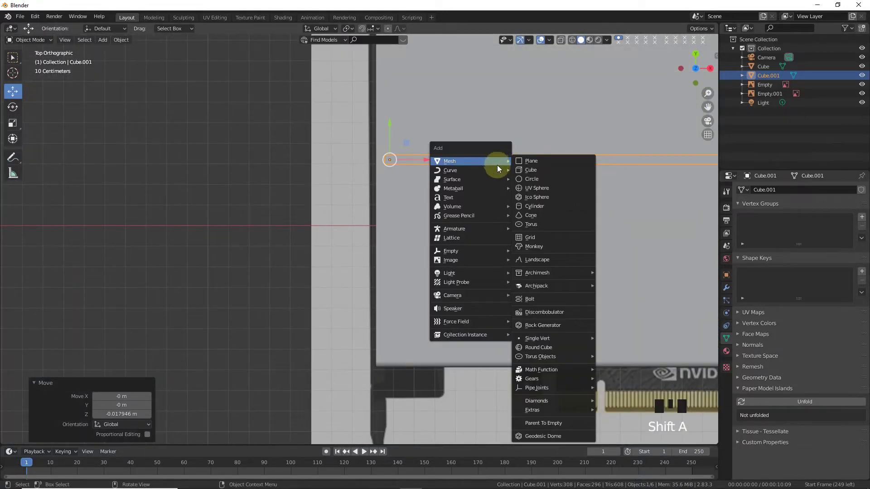
left_click(520, 170)
left_click(572, 40)
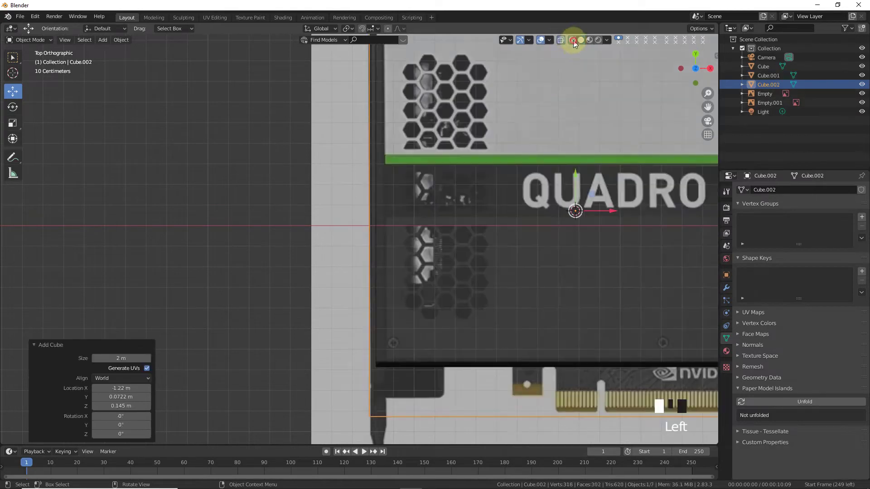
key("s")
left_click(596, 195)
scroll(597, 192, "up", 2)
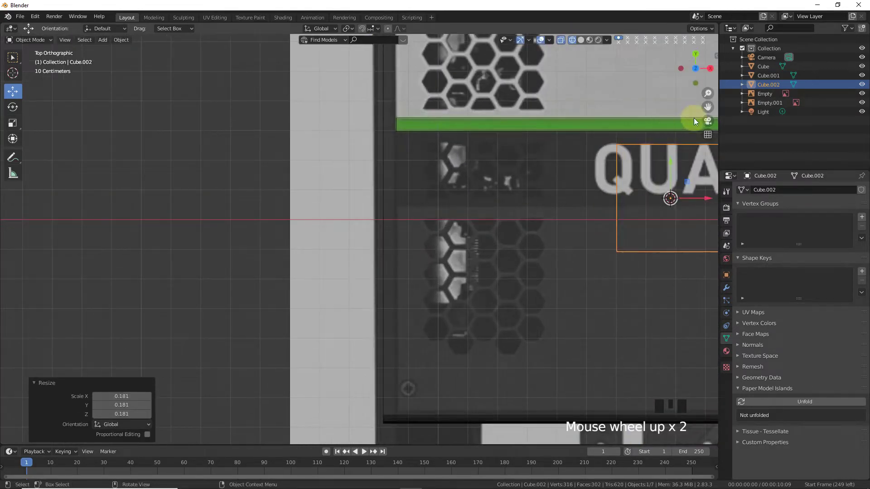
- Scale the new cube down and place it directly beneath the green stripe, flush with the stripe's left end
left_click_drag(709, 108, 567, 212)
key("s")
left_click(569, 270)
left_click_drag(528, 271, 287, 286)
scroll(354, 263, "up", 3)
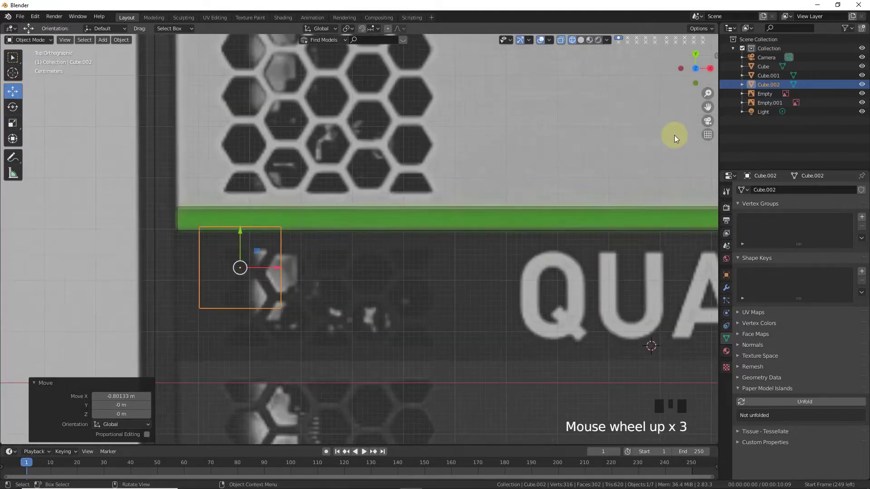
left_click_drag(705, 105, 614, 125)
scroll(274, 208, "up", 3)
left_click_drag(270, 208, 268, 213)
left_click_drag(311, 246, 256, 249)
- In Edit Mode, move the block's lower side down along Y to make it as tall as the QUADRO label band
key("Tab")
left_click_drag(116, 309, 327, 359)
left_click_drag(228, 291, 231, 375)
- Extrude the block's right side 1.6155 m past the QUADRO lettering, and shift the new end -0.083177 m along X to the stripe's bend
left_click_drag(279, 163, 413, 411)
scroll(442, 373, "down", 5)
left_click_drag(711, 108, 426, 103)
scroll(385, 243, "down", 3)
key("e")
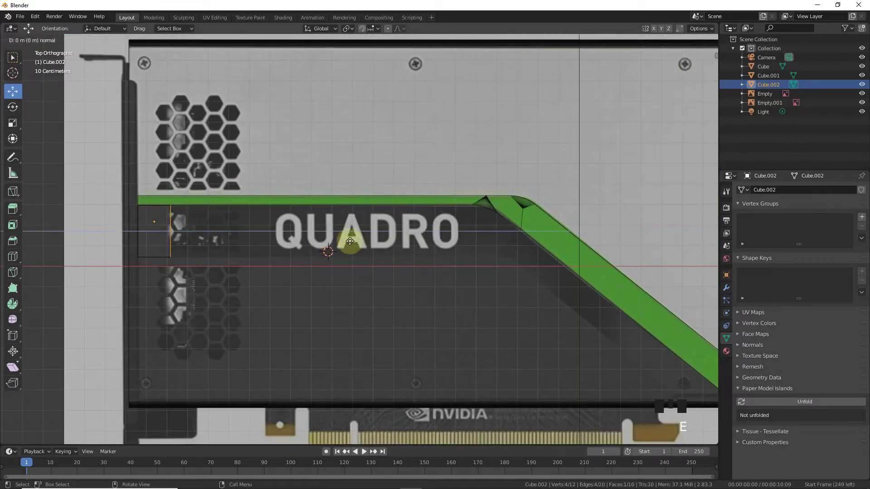
left_click(656, 227)
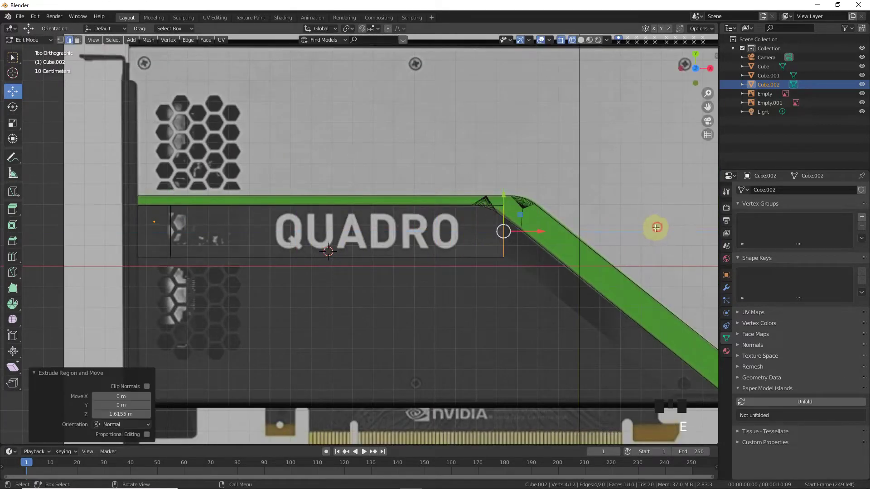
scroll(612, 203, "up", 3)
left_click_drag(708, 107, 573, 117)
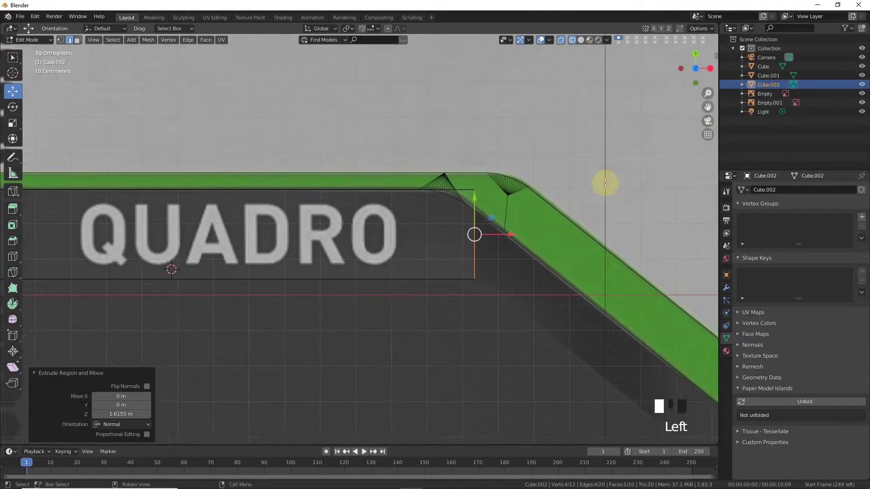
scroll(599, 206, "up", 3)
left_click_drag(589, 231, 538, 229)
- Extrude the end side another 0.097899 m and lower its upper edge onto the stripe's sloping underside
key("e")
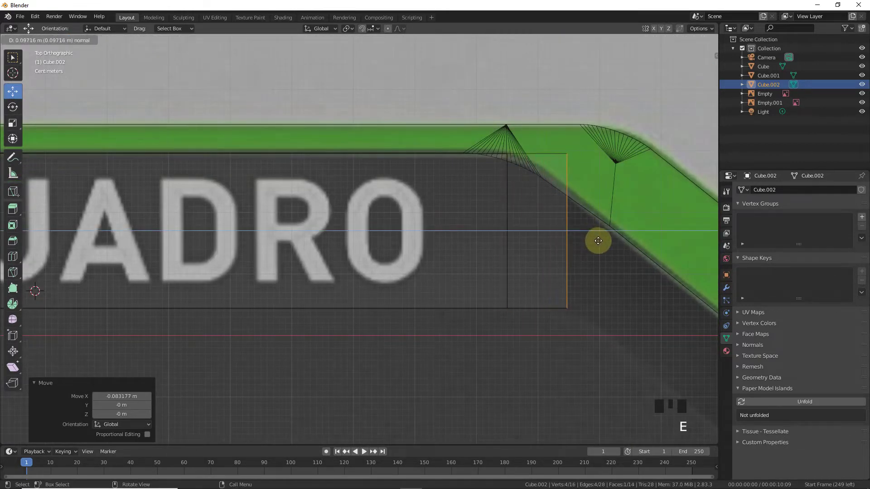
left_click(596, 242)
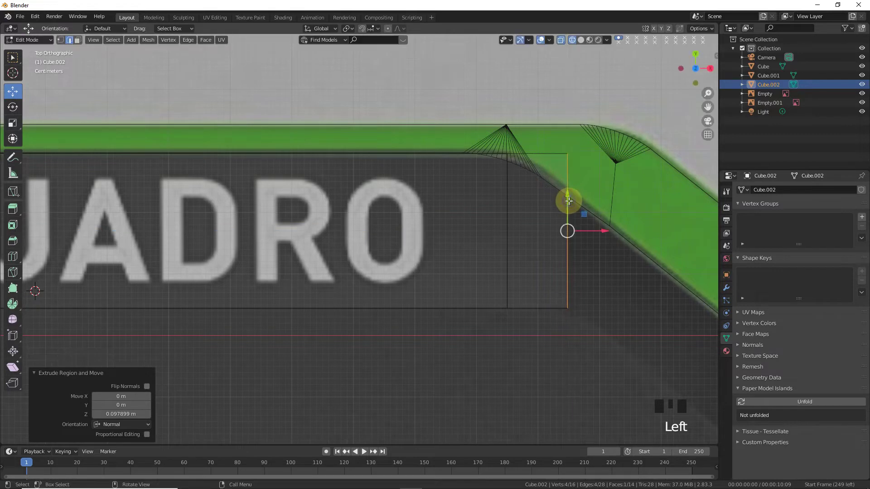
left_click(581, 151)
left_click_drag(567, 145, 612, 313)
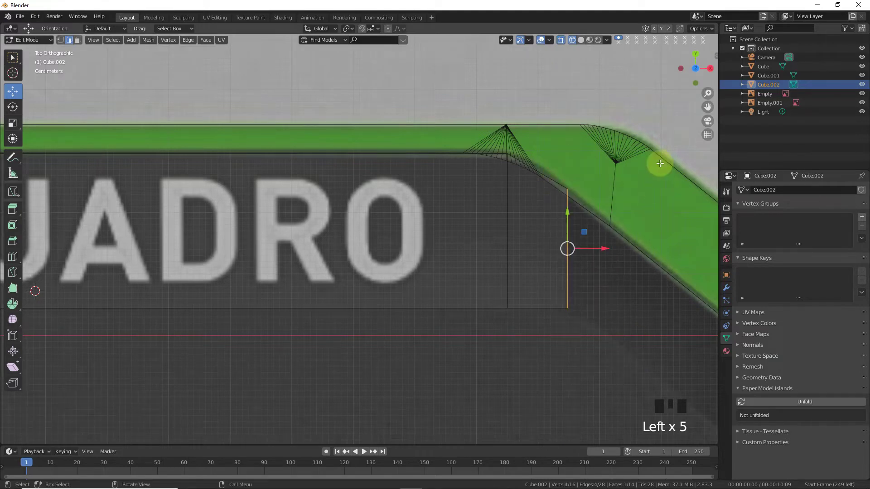
- Extrude the block's end side 0.78352 m further towards the stripe's lower bend
left_click_drag(708, 106, 355, 480)
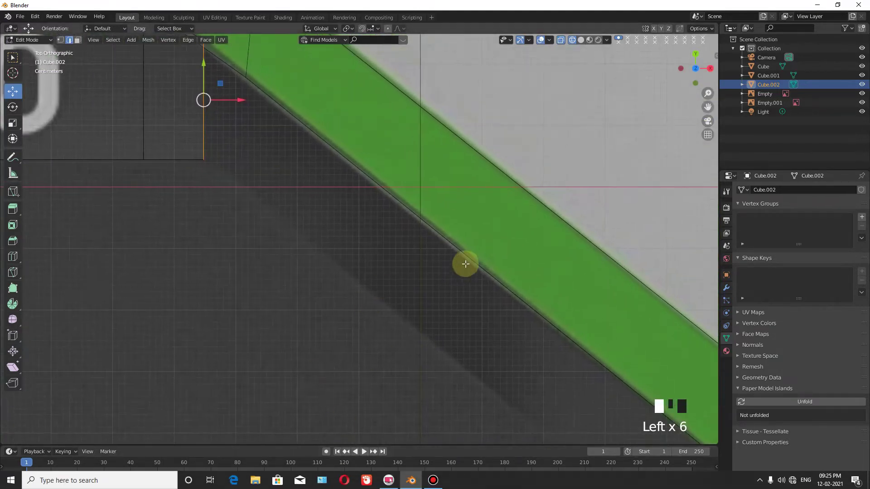
scroll(450, 266, "down", 2)
left_click_drag(708, 106, 246, 140)
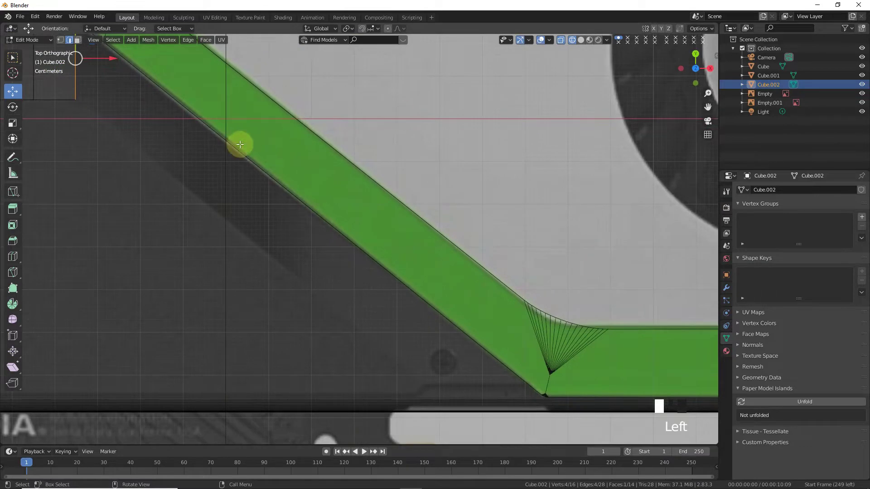
scroll(242, 176, "down", 1)
key("e")
left_click(581, 265)
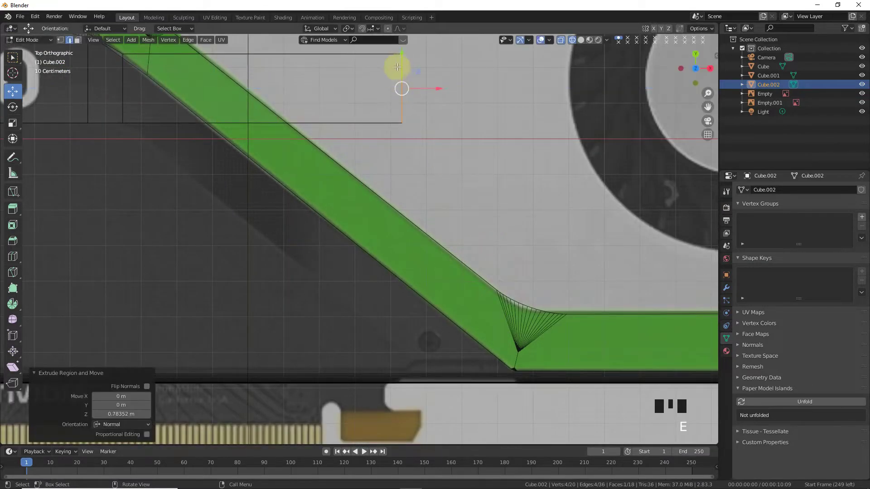
- Move the extruded end's upper and lower edges down to the stripe's lower corner so the section runs parallel to the diagonal
left_click_drag(404, 65, 415, 195)
left_click(410, 310)
left_click_drag(402, 322, 475, 328)
left_click_drag(440, 302, 435, 319)
left_click_drag(462, 347, 446, 332)
mouse_move(407, 276)
left_mouse_down()
mouse_move(444, 306)
mouse_move(451, 329)
mouse_move(488, 350)
mouse_move(439, 354)
mouse_move(509, 355)
mouse_move(496, 351)
left_mouse_up()
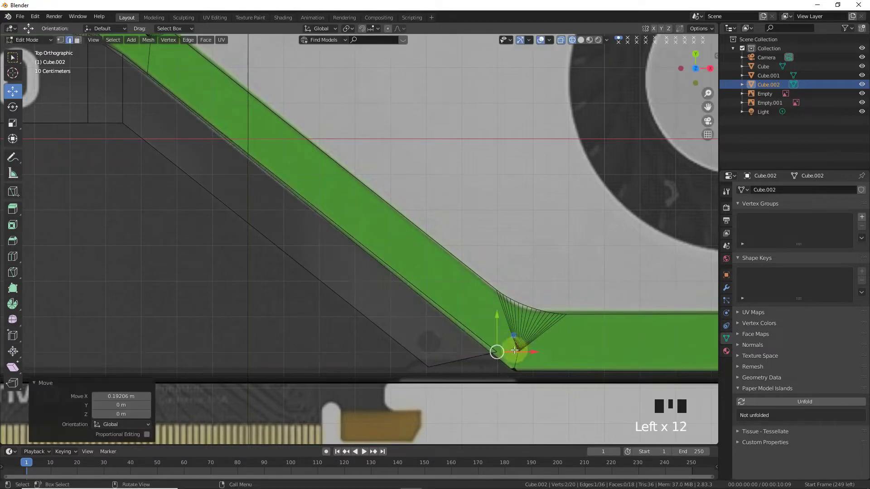
scroll(556, 375, "up", 2)
left_click_drag(550, 362, 560, 379)
left_click_drag(573, 412, 589, 432)
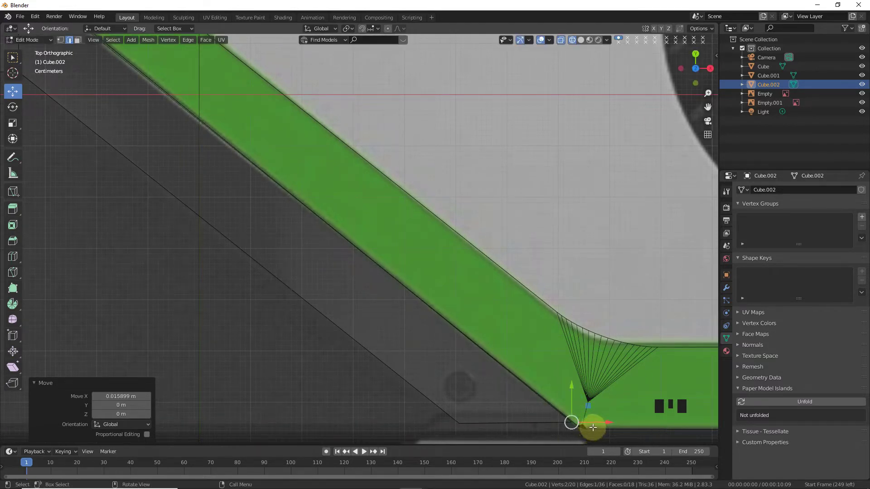
- Bevel the lower edge at the block's bend with 17 segments
scroll(464, 240, "down", 4)
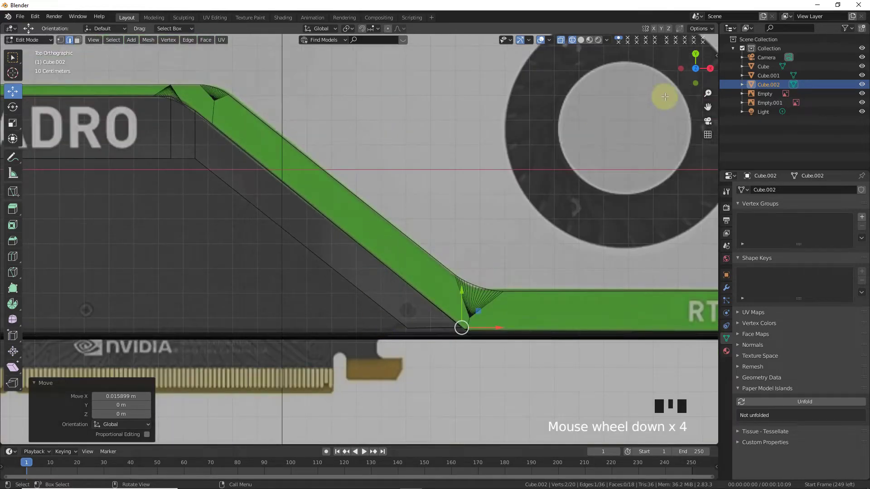
left_click_drag(707, 108, 716, 208)
scroll(443, 245, "up", 4)
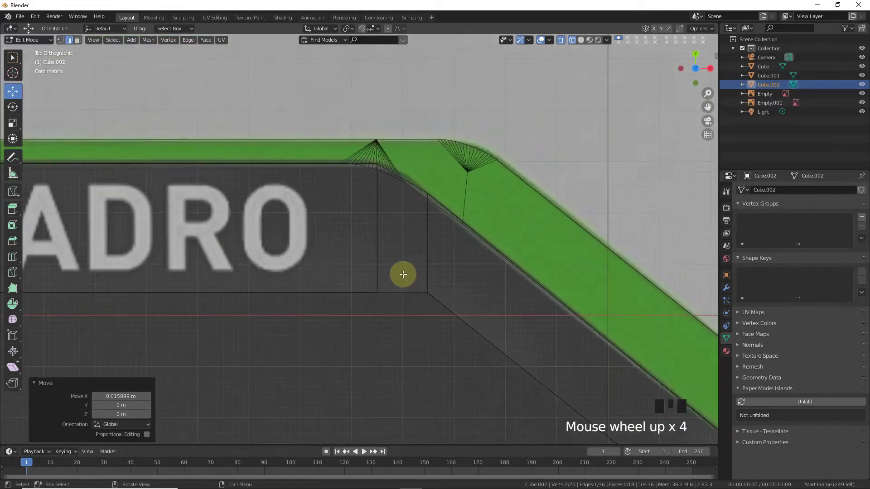
left_click(449, 320)
key("ctrl+b")
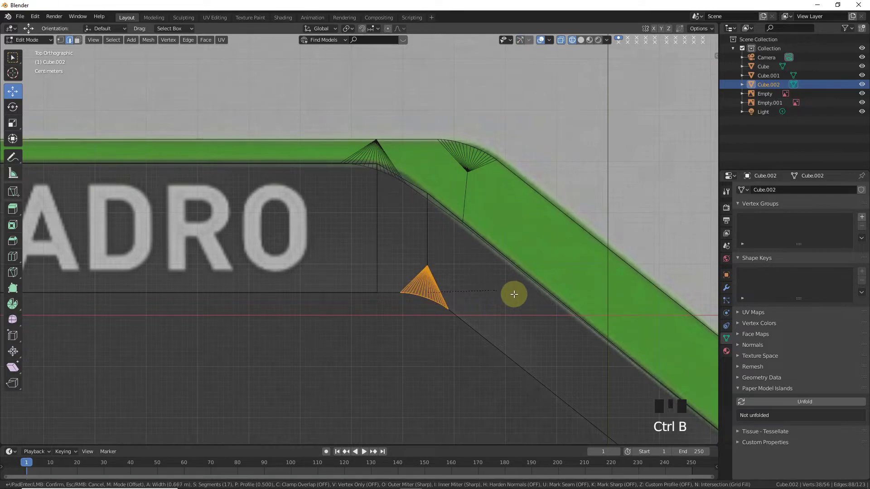
left_click(507, 293)
- Bevel the upper edge at the block's bend with a width of about 0.858 m and 17 segments, and return to Object Mode
left_click_drag(352, 141, 398, 180)
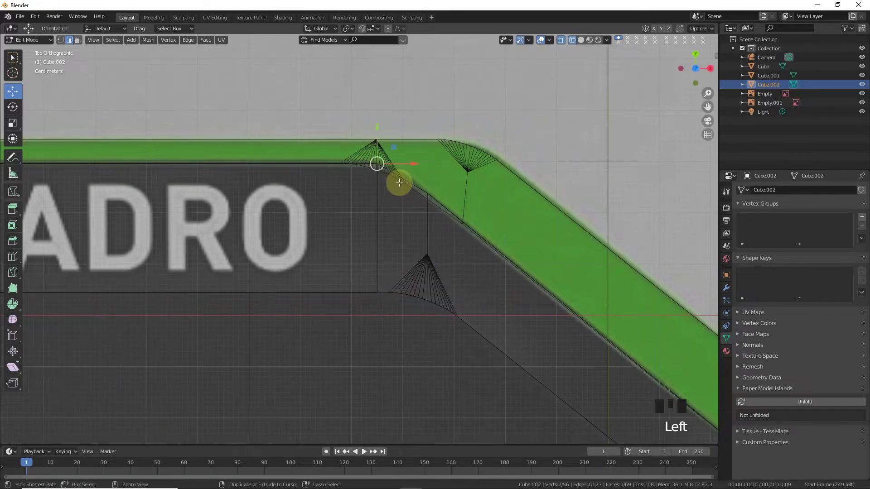
key("ctrl+b")
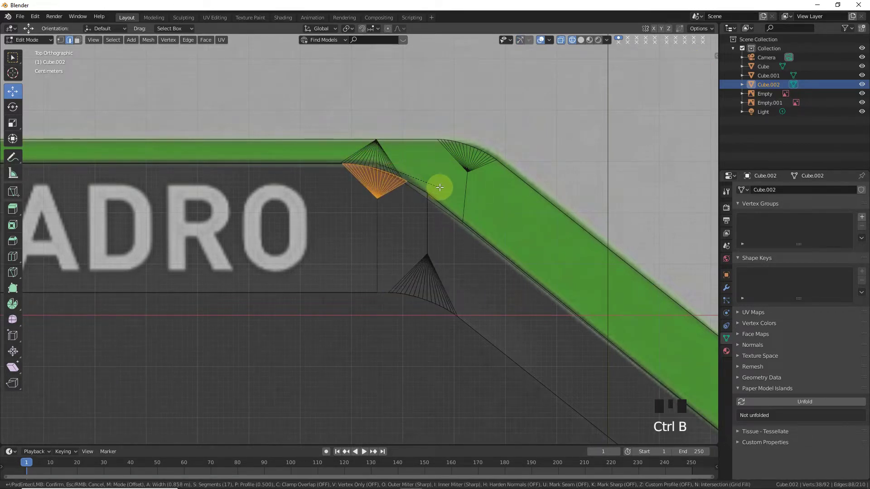
left_click(440, 187)
key("Tab")
- Show the model in solid shading and raise the bent block 0.063597 m along Z so it only slightly intersects the card body
scroll(489, 225, "down", 5)
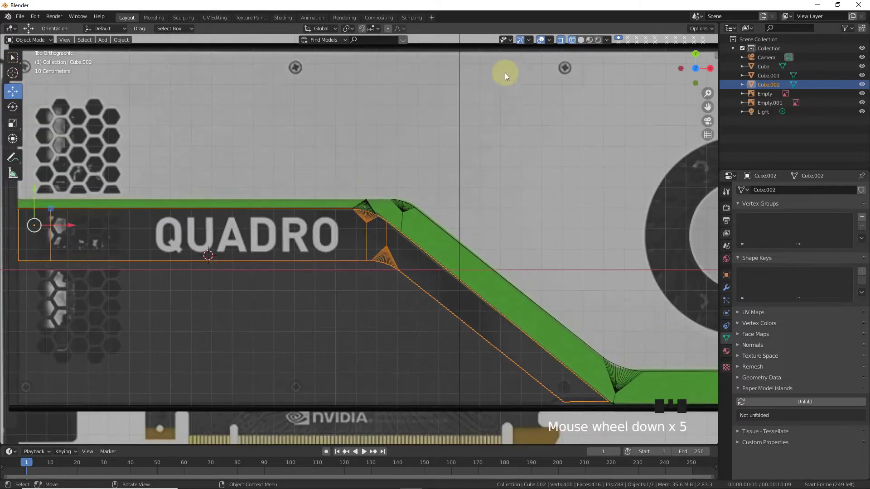
left_click(581, 40)
mouse_move(689, 68)
left_mouse_down()
mouse_move(671, 82)
mouse_move(695, 73)
mouse_move(712, 43)
mouse_move(698, 39)
left_mouse_up()
left_click_drag(492, 271, 495, 231)
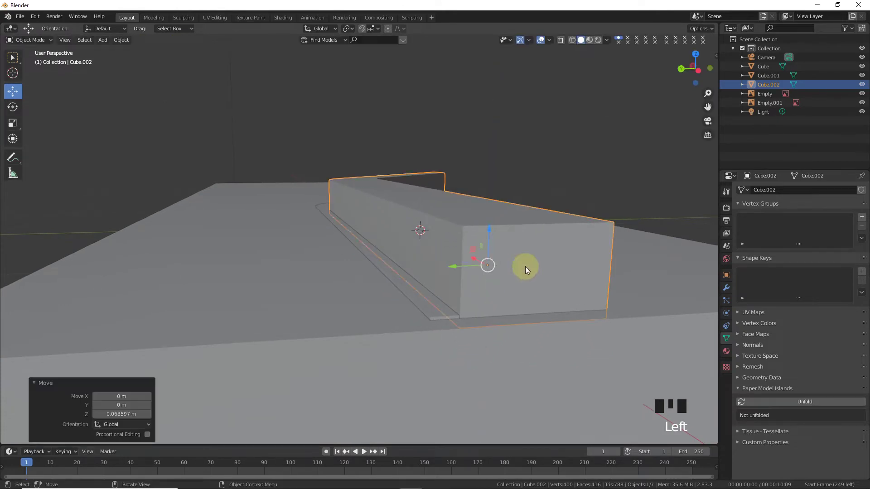
- Add a Boolean modifier to the card body in Difference mode with the bent block Cube.002 as its object
left_click(656, 324)
scroll(642, 323, "down", 2)
left_click(727, 287)
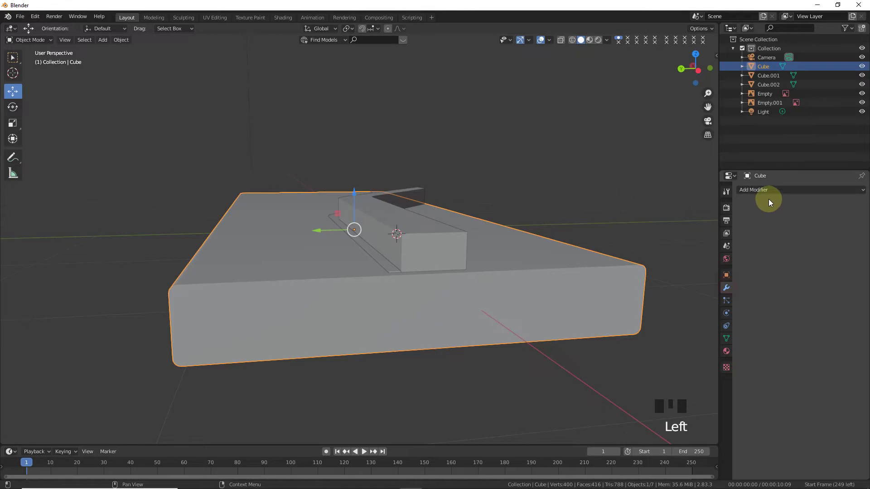
left_click(768, 196)
left_click(770, 225)
left_click(859, 260)
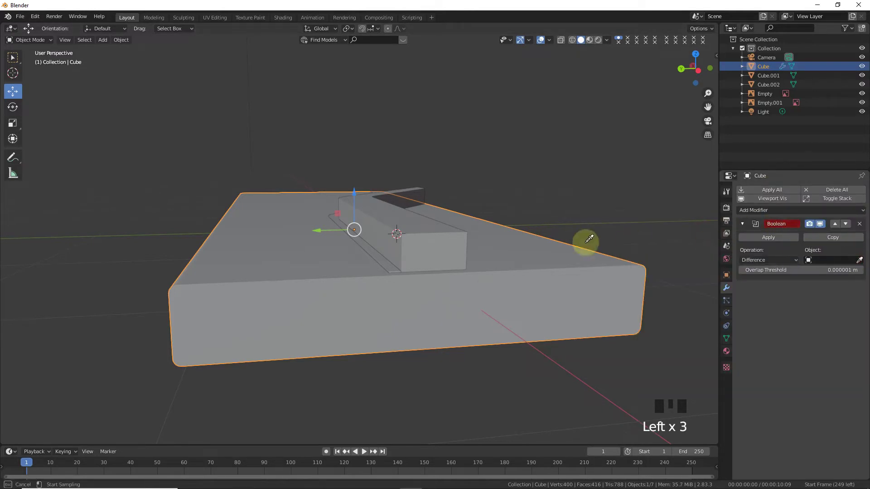
left_click(426, 226)
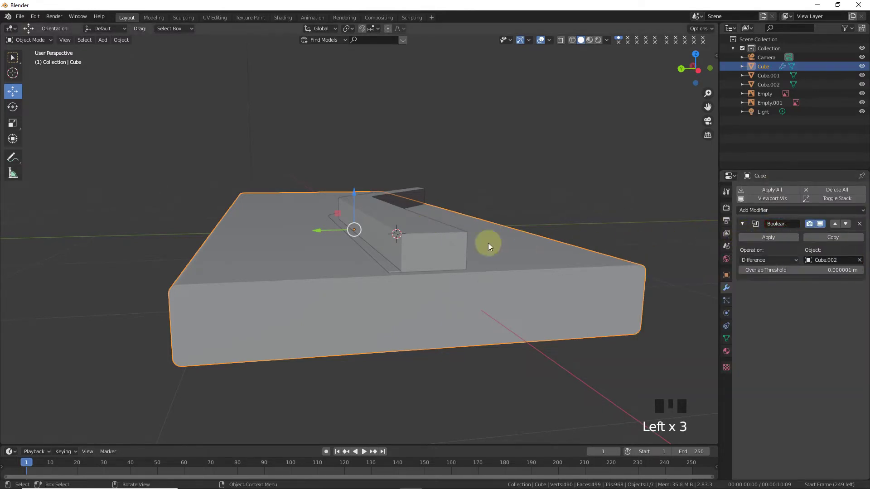
- Hide the cutter block to inspect the recess in the card body, and undo the hiding
left_click(432, 241)
key("h")
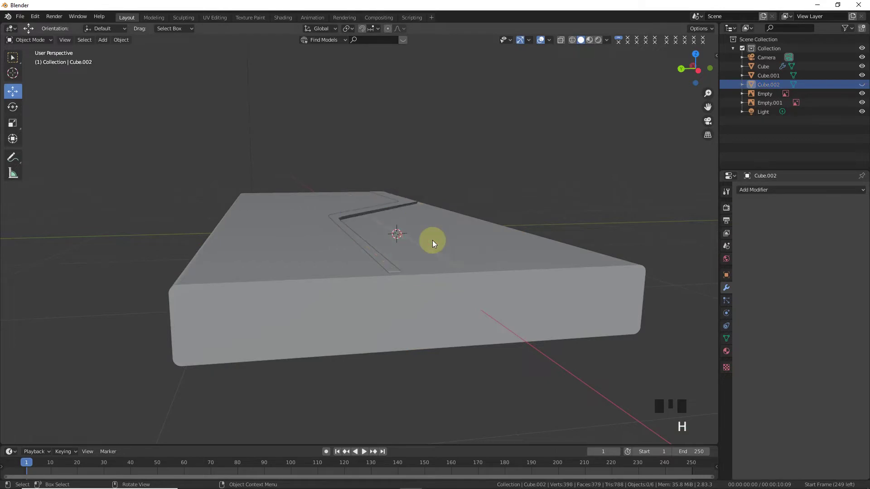
left_click(530, 287)
left_click_drag(692, 71, 510, 180)
scroll(618, 121, "up", 2)
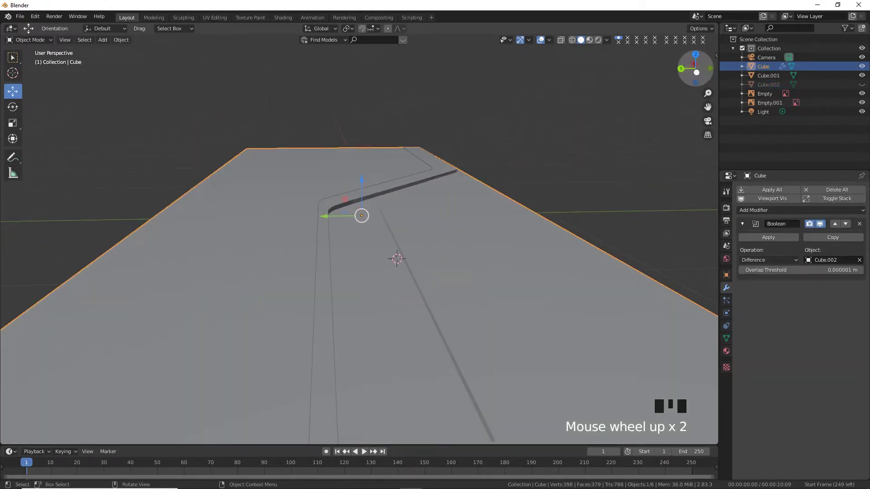
left_click_drag(695, 68, 675, 82)
key("ctrl+z")
key("ctrl+z")
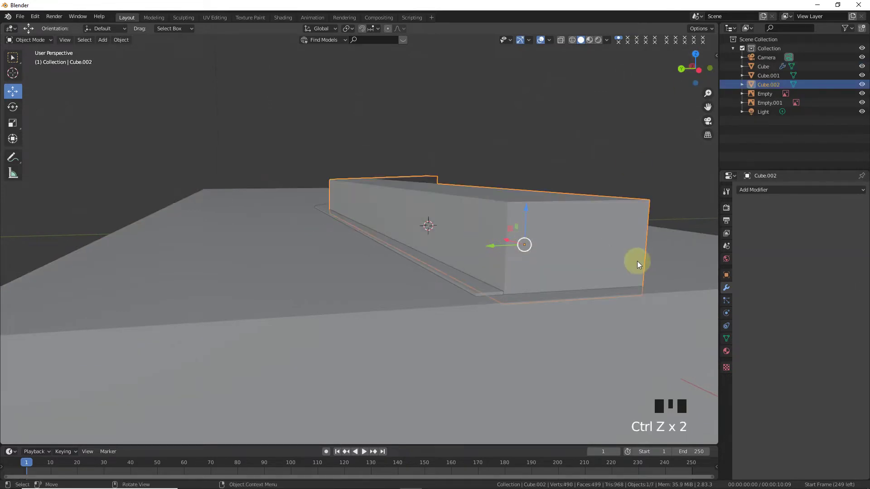
- Display the cutter block as Bounds in the viewport and lower it slightly along Z to deepen the recess
left_click(726, 272)
left_click(748, 396)
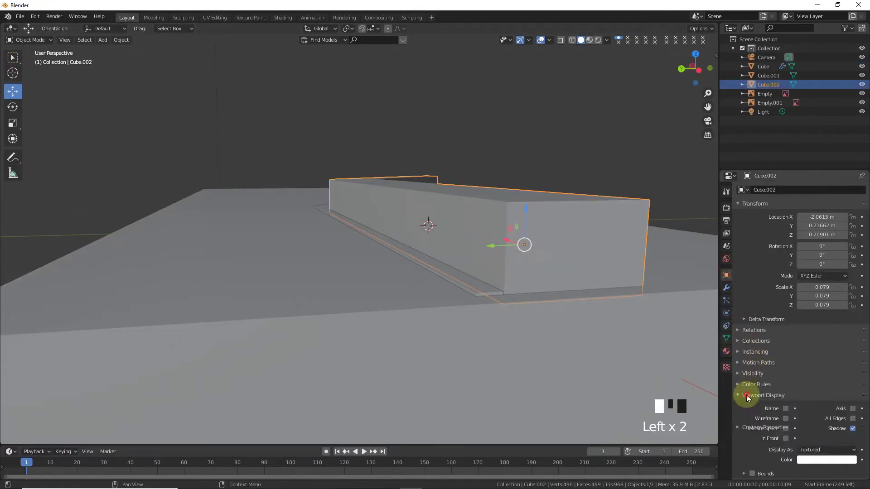
left_click_drag(821, 449, 797, 398)
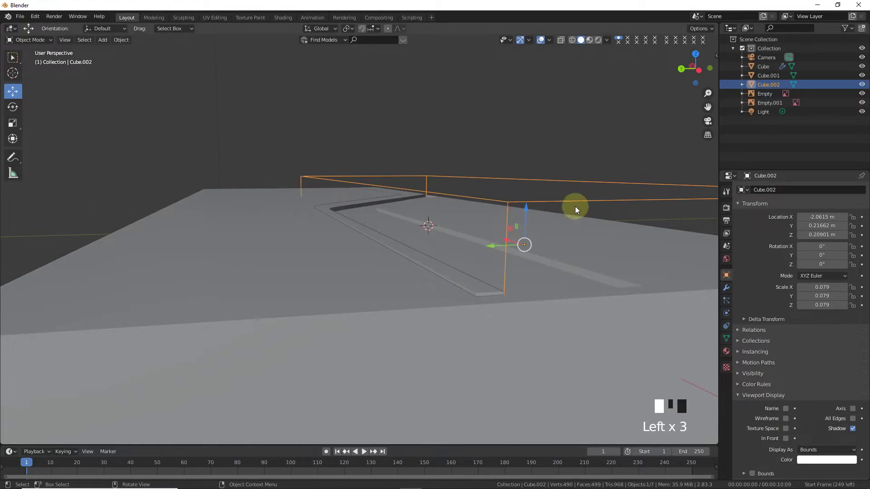
left_click_drag(524, 213, 529, 215)
- Apply the card body's Boolean modifier and hide the cutter block
left_click(593, 333)
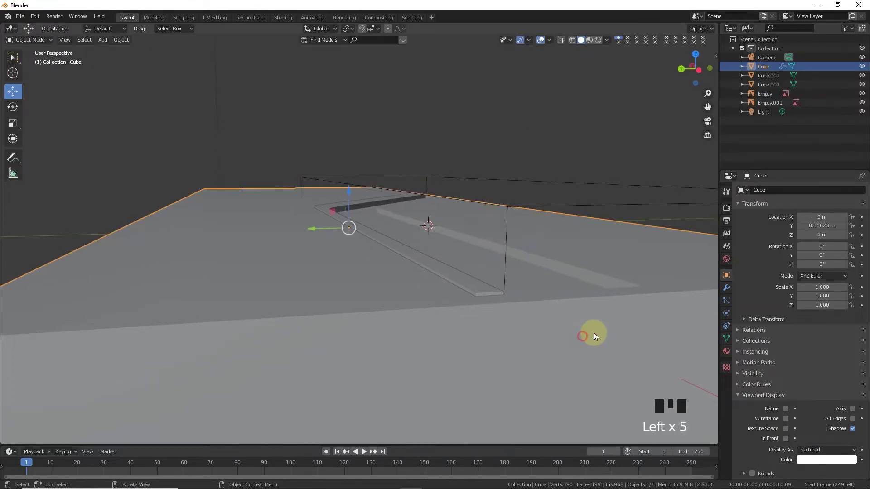
left_click(733, 285)
left_click(776, 236)
left_click(517, 204)
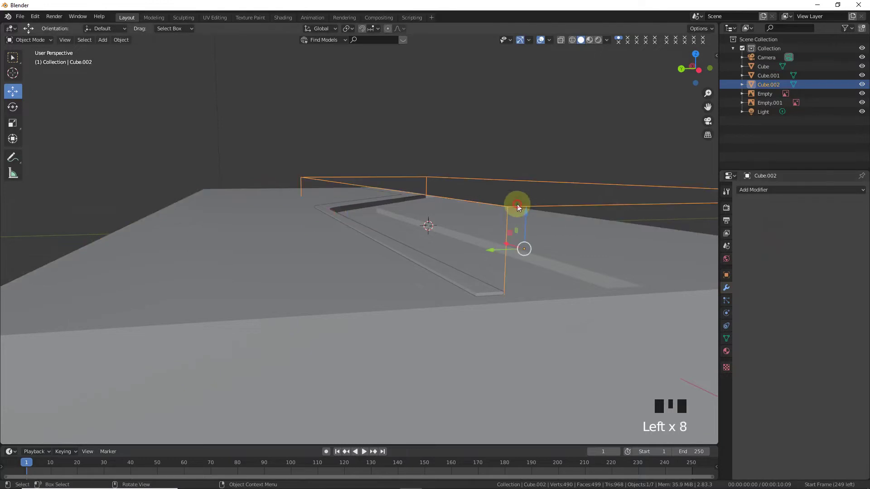
key("h")
- Move the green stripe object 0.013488 m along Y away from the recess, deselect it, and check the fit from several angles
left_click_drag(703, 69, 585, 74)
left_click(519, 192)
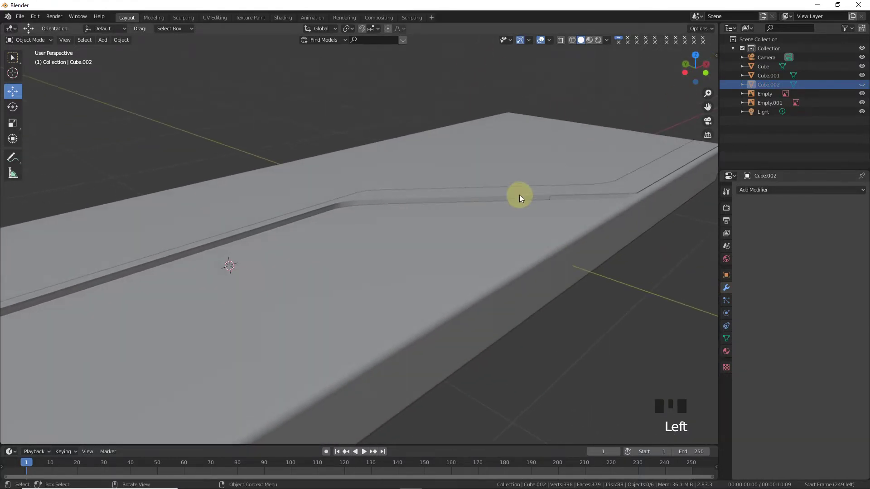
key("g")
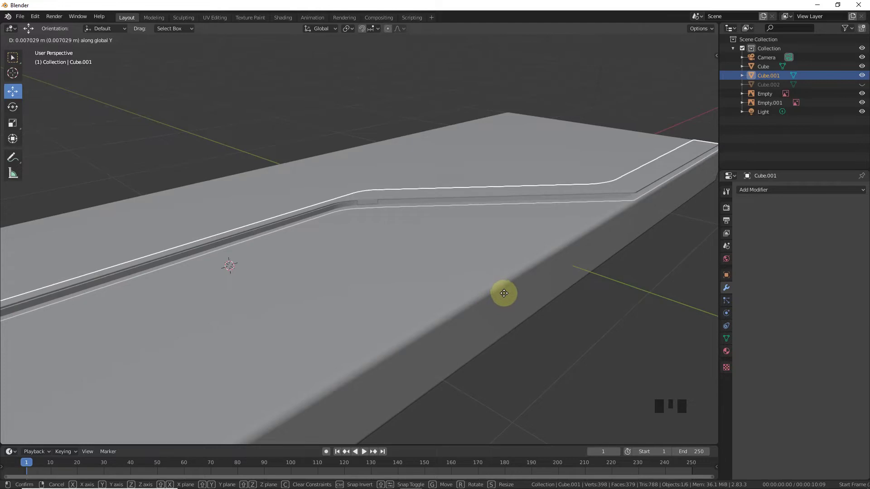
left_click(529, 307)
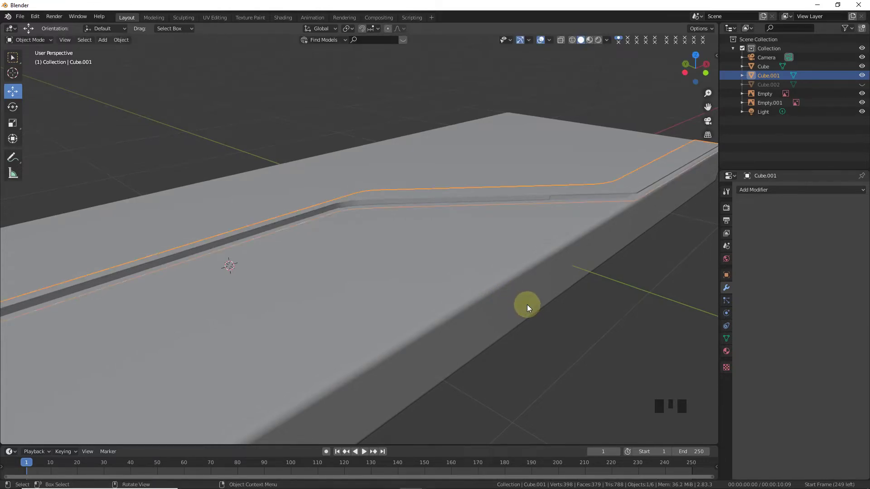
left_click_drag(687, 75, 500, 80)
left_click_drag(607, 85, 502, 111)
mouse_move(213, 166)
left_mouse_down()
mouse_move(205, 164)
mouse_move(220, 163)
left_mouse_up()
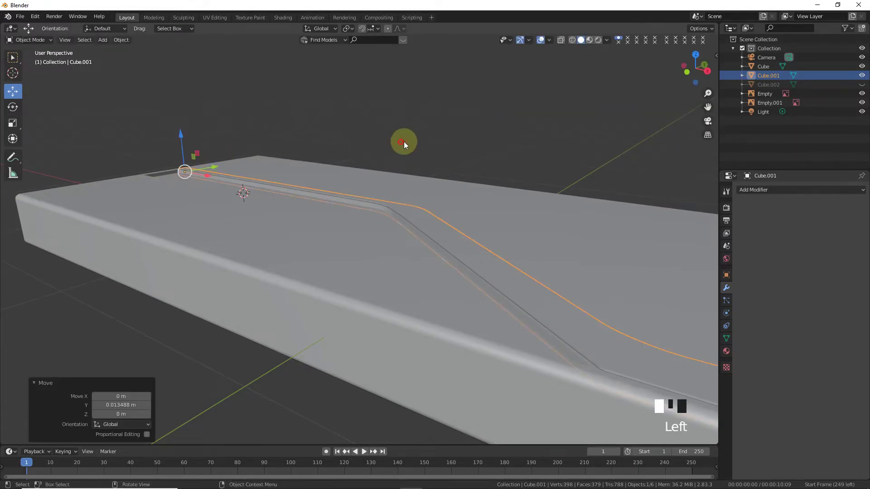
left_click(619, 82)
left_click_drag(693, 68, 735, 110)
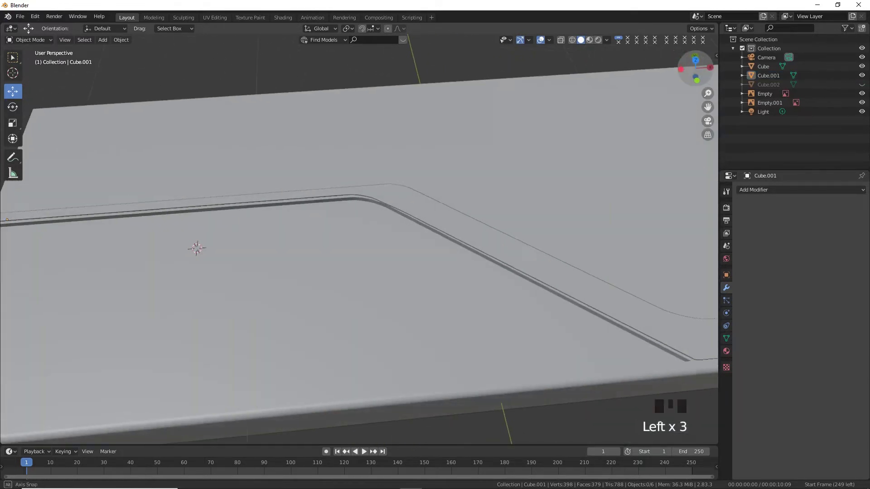
scroll(596, 178, "down", 2)
left_click_drag(693, 70, 650, 116)
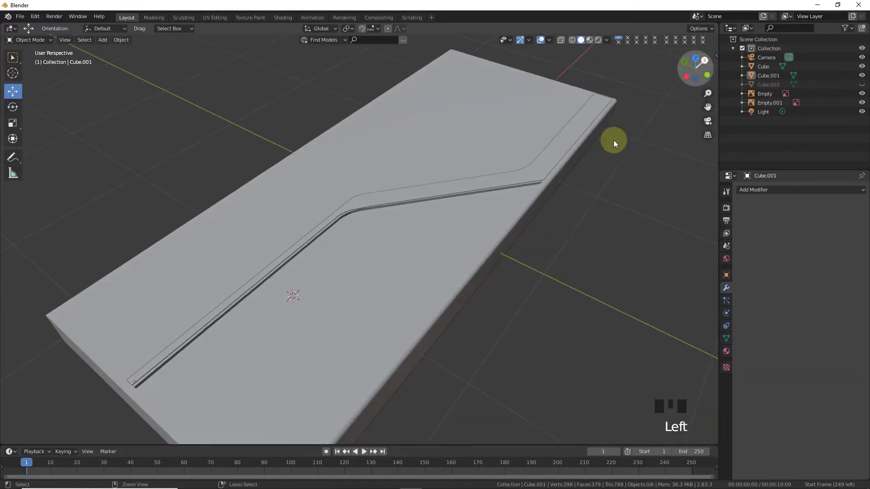
- Undo the green stripe's last move along Y and select the stripe again
key("ctrl+z")
key("ctrl+z")
left_click(626, 226)
mouse_move(695, 69)
left_mouse_down()
mouse_move(723, 34)
mouse_move(738, 36)
mouse_move(696, 57)
left_mouse_up()
left_click(442, 189)
scroll(422, 183, "up", 2)
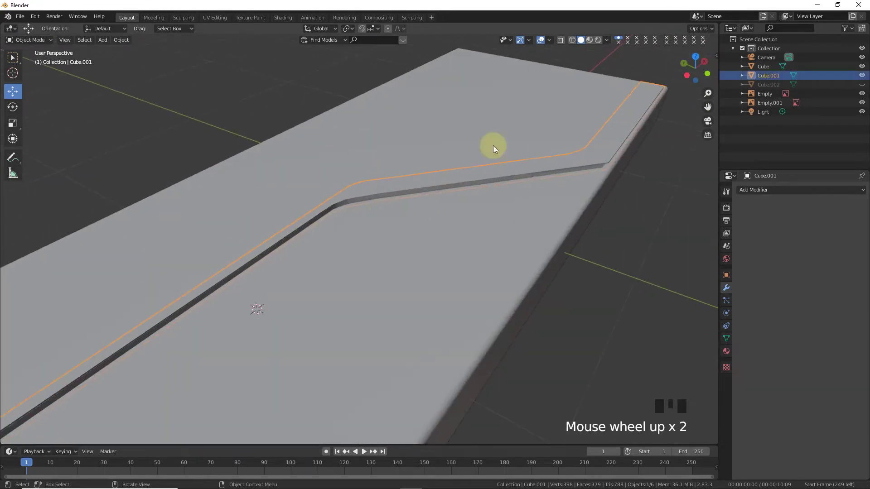
left_click_drag(686, 76, 693, 68)
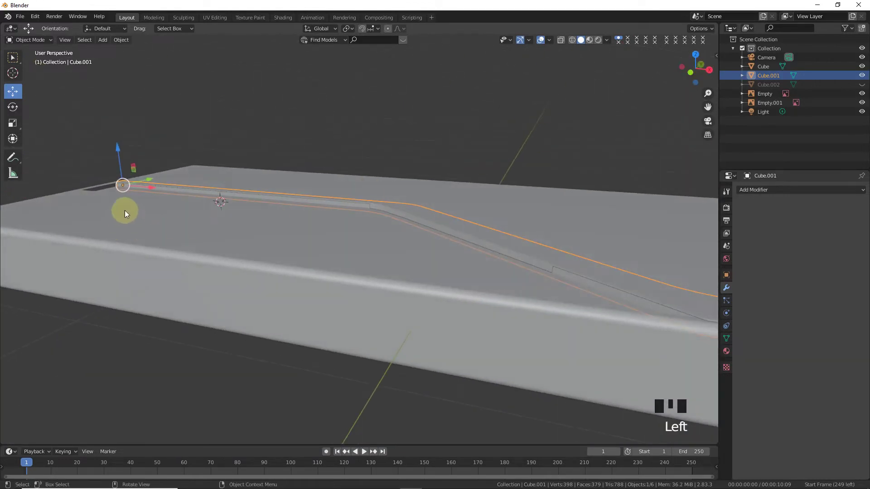
- Try shifting the green stripe about 0.014 m along X, check the fit against the recess, and undo the move
left_click_drag(151, 189, 155, 187)
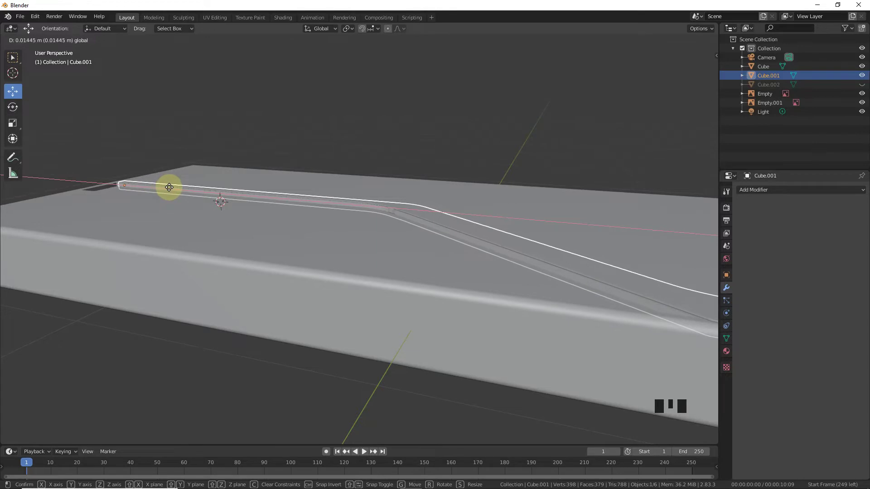
left_click_drag(171, 187, 172, 187)
left_click(544, 198)
left_click_drag(695, 62, 700, 80)
key("ctrl+z")
key("ctrl+z")
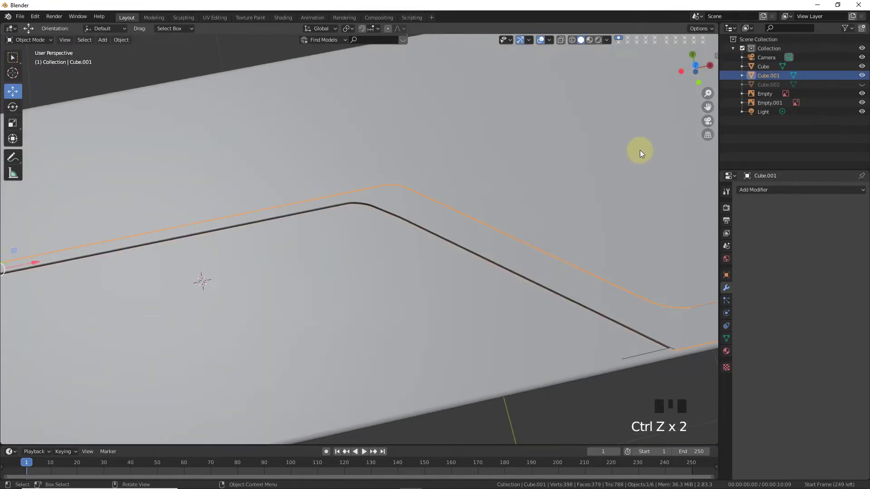
- Examine the green stripe's edge along the recess in the card body from a low angle
left_click_drag(693, 67, 697, 76)
key("Tab")
key("Tab")
left_click(422, 216)
key("Tab")
key("Tab")
left_click(491, 243)
scroll(476, 97, "down", 2)
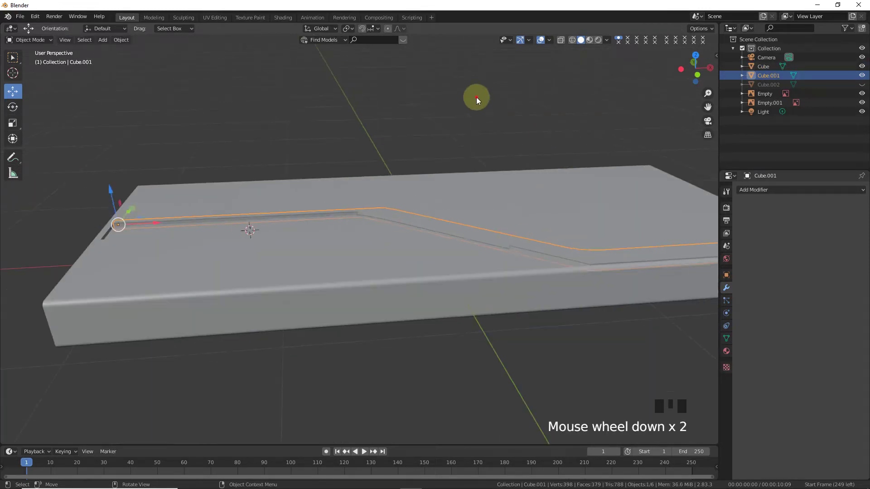
left_click(559, 196)
scroll(465, 230, "up", 2)
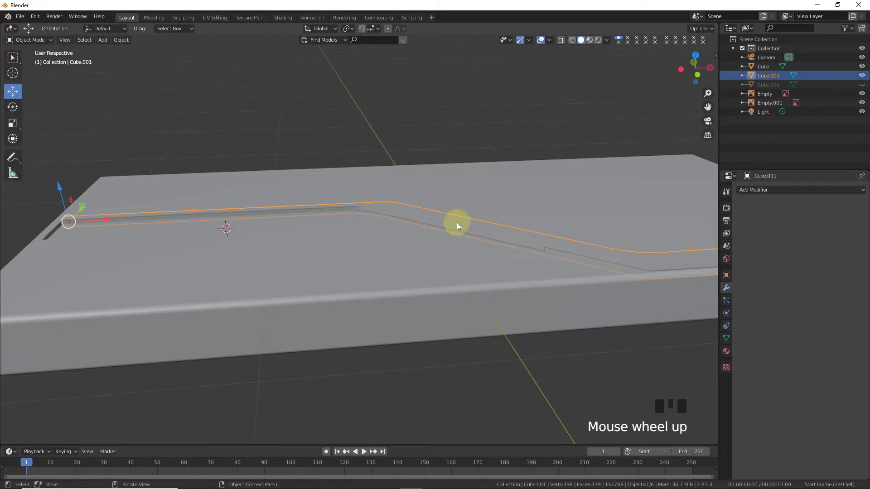
- Move the green stripe about 0.0116 m along global Y and deselect it
key("g")
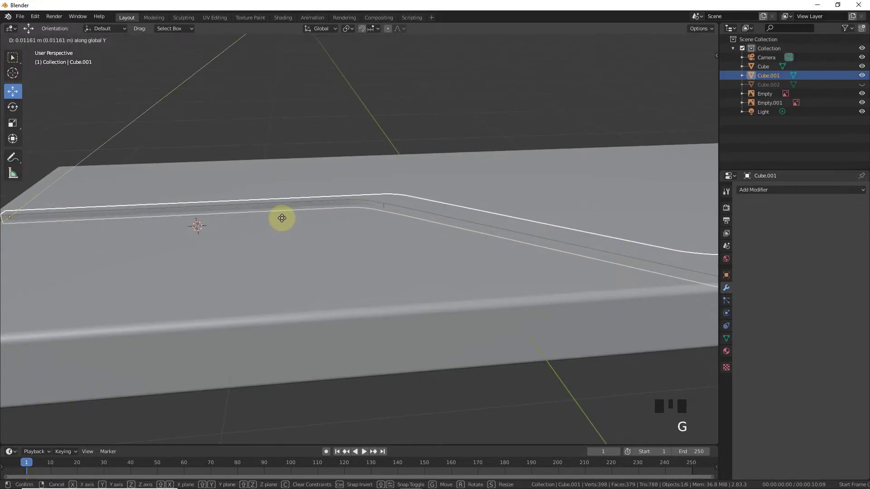
left_click(418, 107)
left_click(506, 162)
scroll(506, 163, "down", 3)
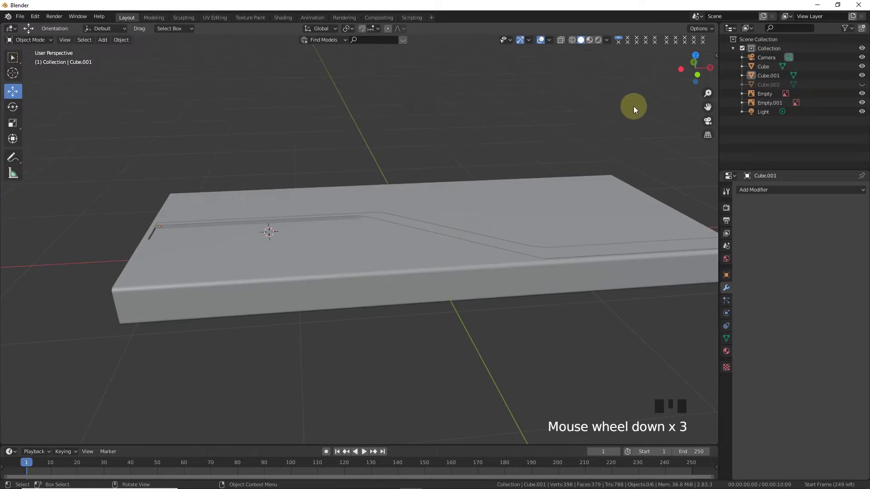
- Create a new material for the green stripe and check the card body's existing material
key("KP_7")
left_click(509, 304)
left_click(727, 349)
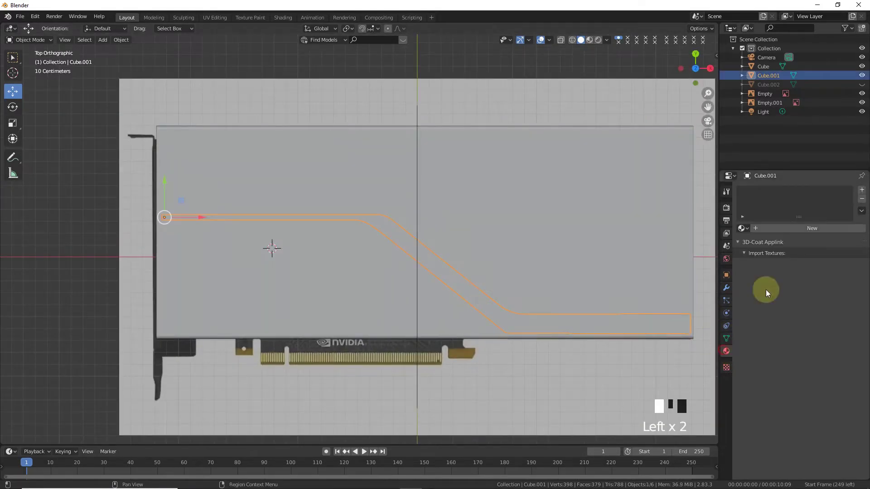
left_click(820, 228)
left_click(580, 250)
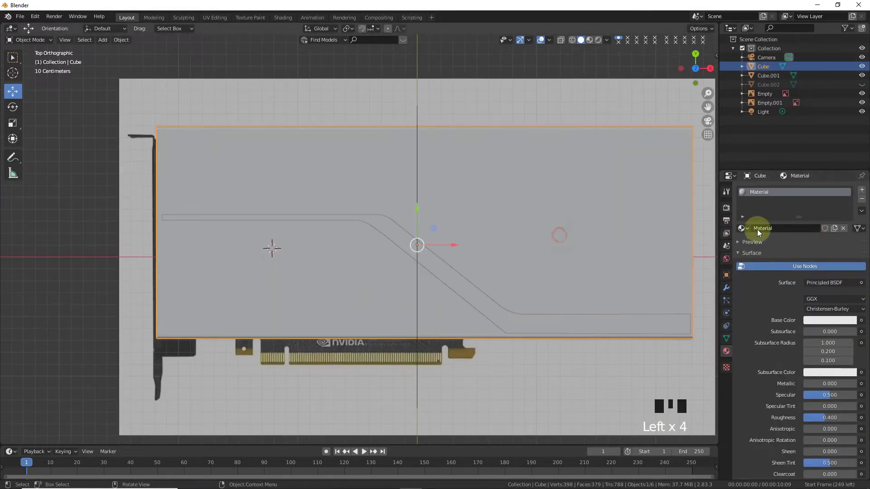
left_click(491, 308)
left_click(315, 288)
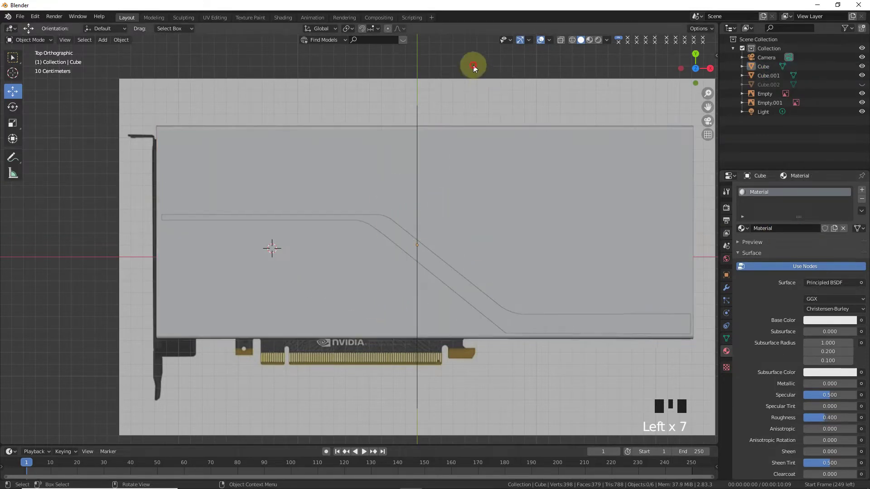
- Add a cylinder mesh with 150 vertices
key("shift+a")
mouse_move(382, 238)
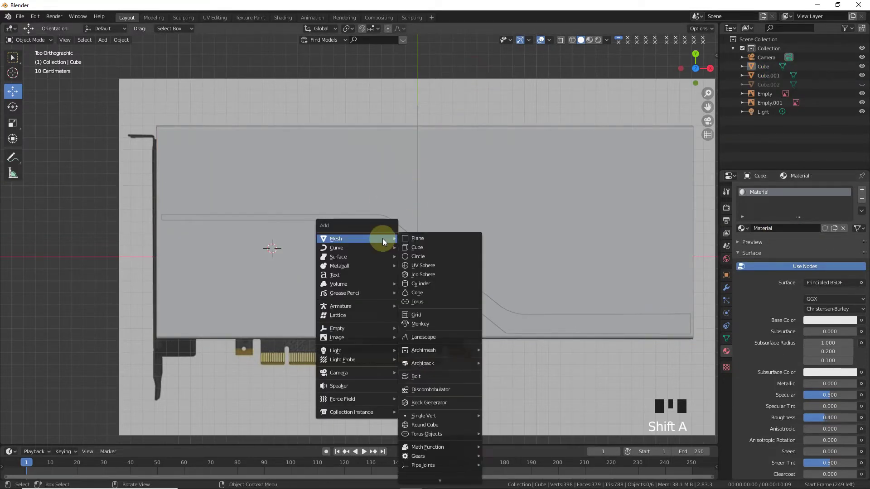
left_click(419, 284)
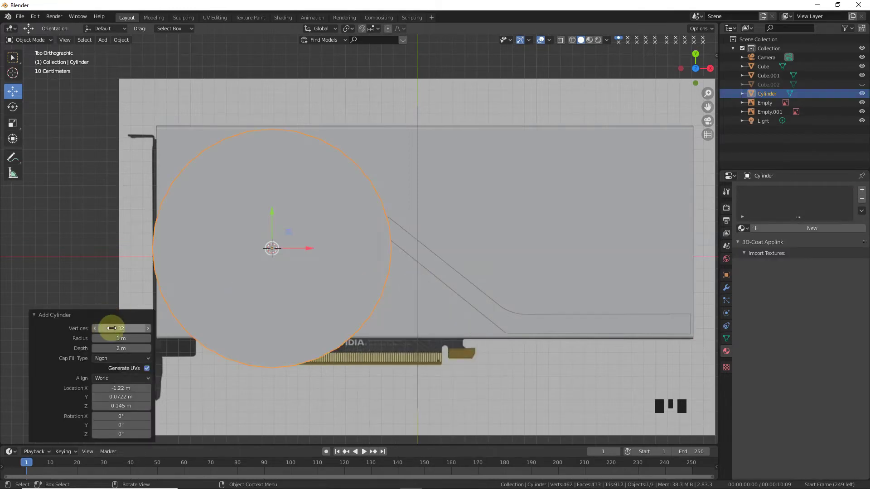
type("1")
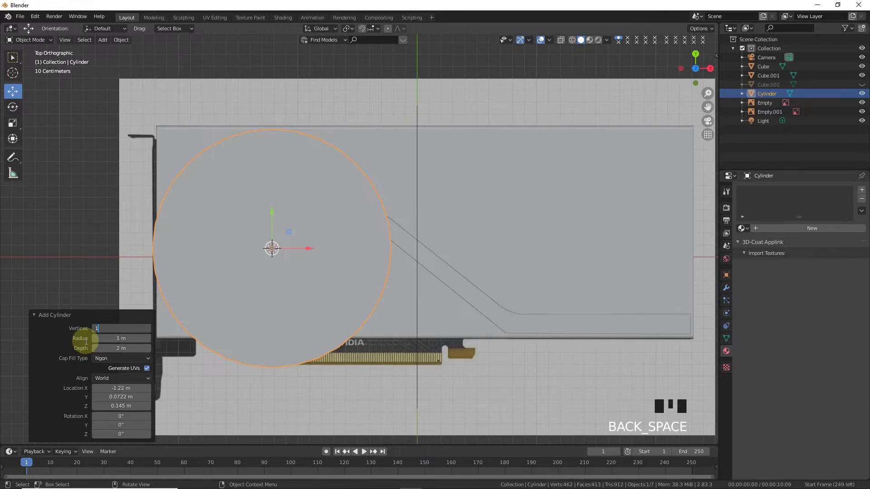
type("00")
key("Return")
left_click(247, 258)
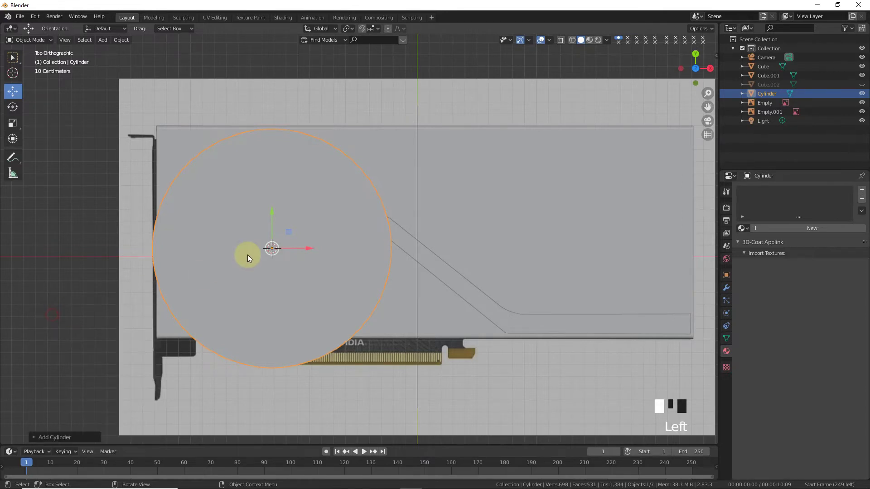
- Move the cylinder along X and scale it down in wireframe view to match the fan's outer circle in the reference image
left_click_drag(297, 258, 680, 146)
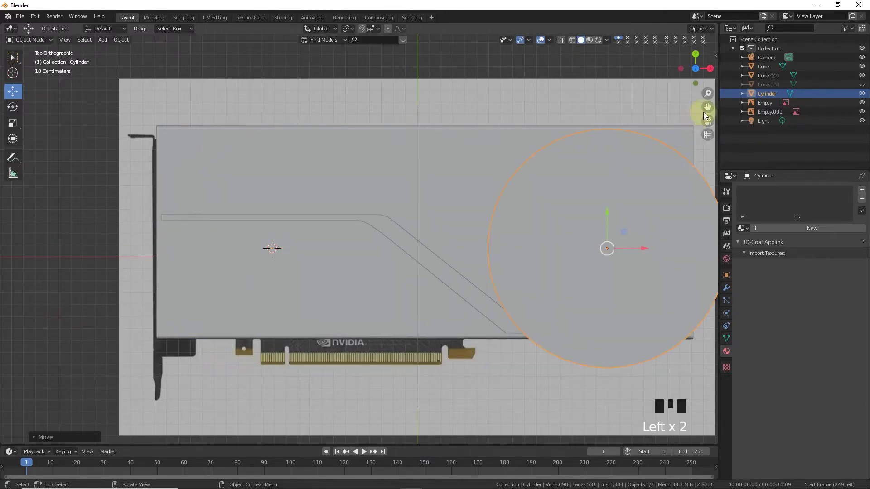
left_click_drag(703, 113, 539, 136)
scroll(404, 196, "up", 3)
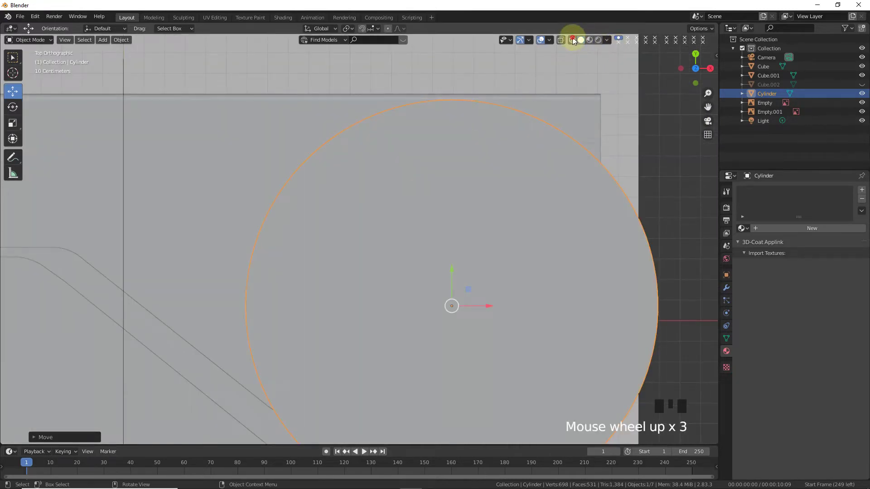
left_click(573, 41)
key("s")
left_click(515, 235)
left_click_drag(475, 307, 404, 258)
scroll(466, 281, "up", 2)
key("s")
left_click(471, 311)
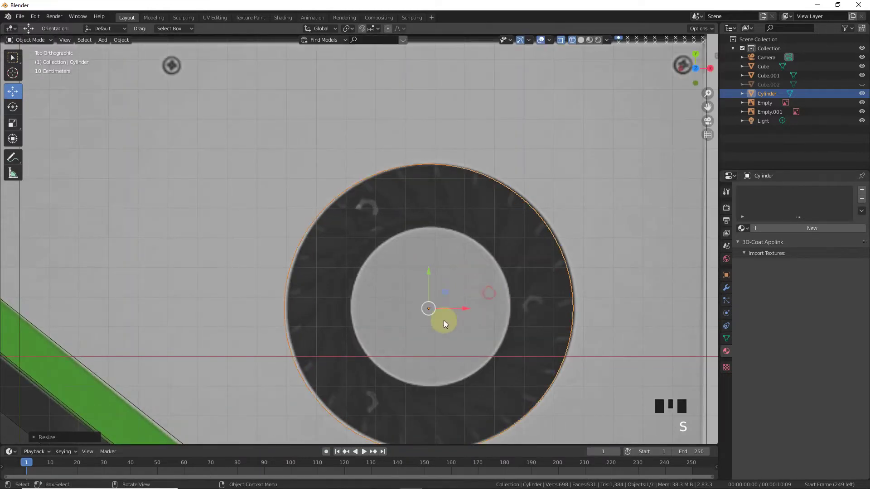
left_click_drag(453, 309, 455, 309)
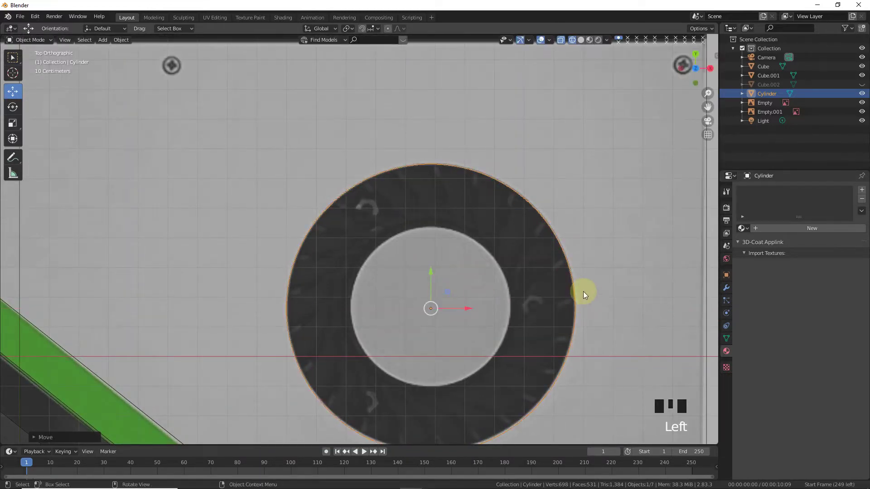
- Return to solid shading and raise the cylinder along Z so that only its lower end sinks into the card body
scroll(571, 276, "down", 3)
left_click_drag(701, 82, 725, 1)
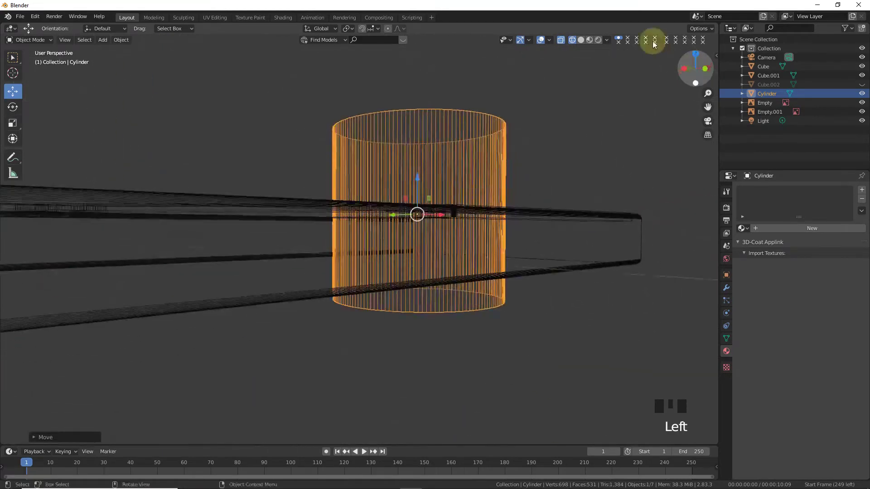
left_click(581, 40)
mouse_move(692, 73)
left_mouse_down()
mouse_move(707, 63)
mouse_move(707, 36)
left_mouse_up()
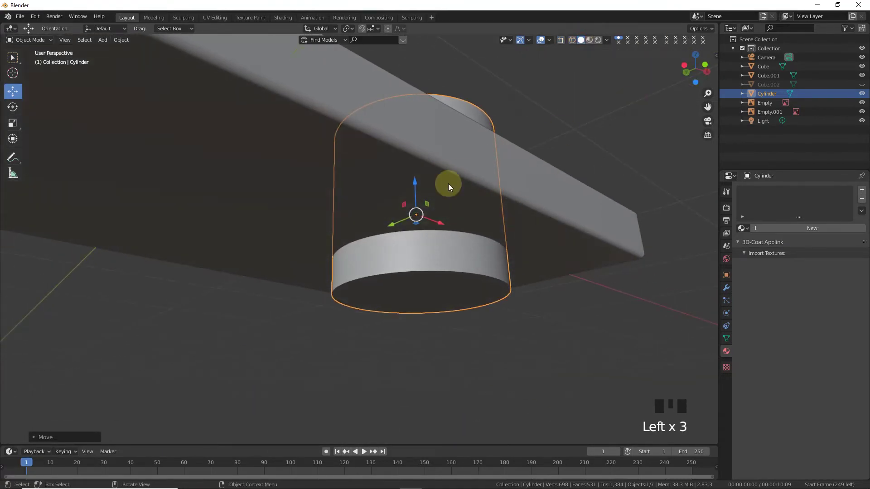
left_click_drag(414, 188, 455, 143)
left_click_drag(695, 70, 688, 120)
- Cut the fan opening into the card body with a Difference Boolean modifier using the cylinder, and apply it
left_click(532, 342)
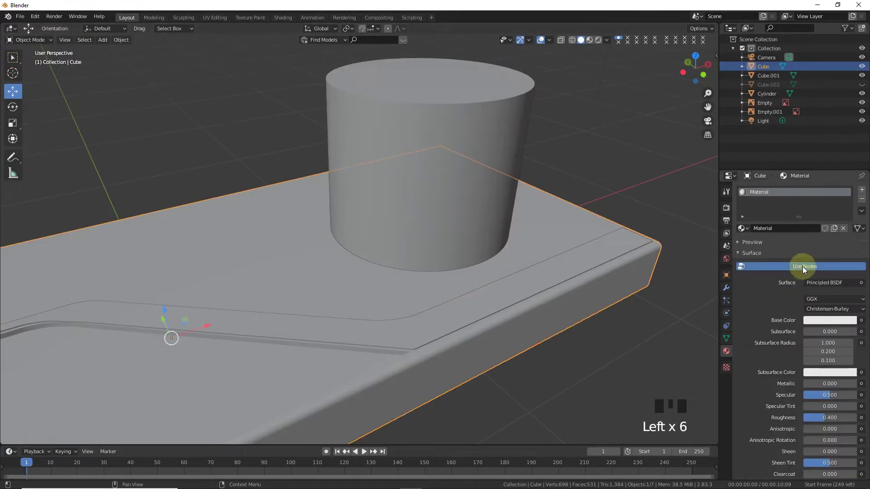
left_click(727, 286)
left_click(780, 210)
left_click(711, 232)
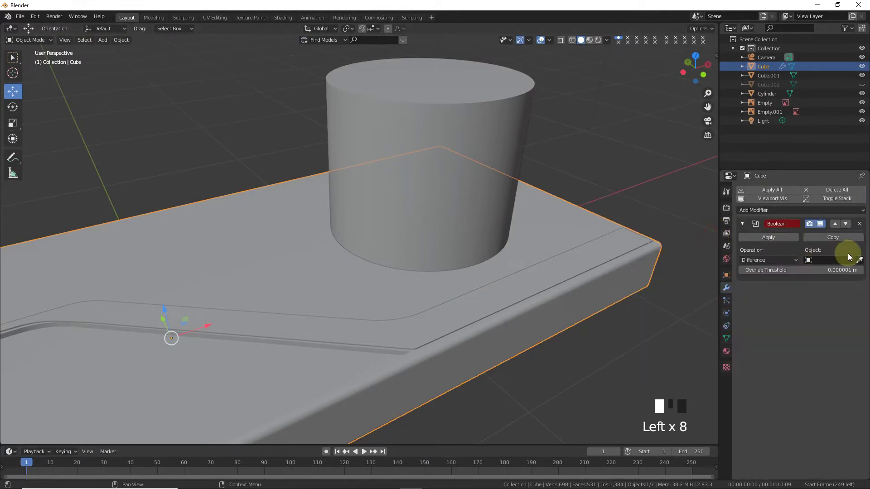
left_click(434, 156)
left_click(742, 237)
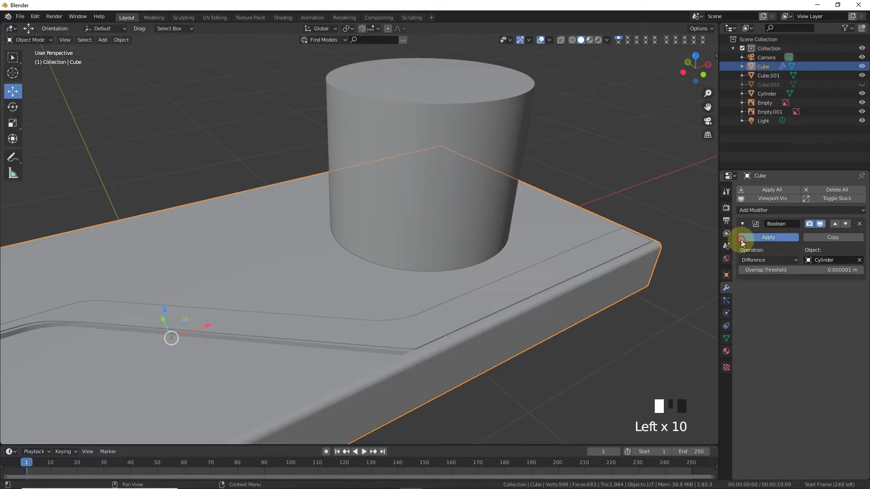
- Scale the cylinder down to match the fan's inner hub circle in the reference image
left_click(413, 195)
key("s")
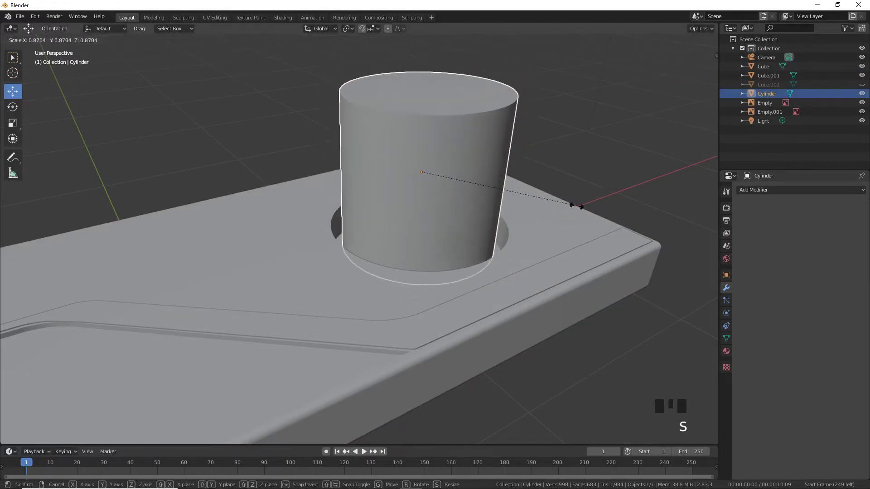
left_click(503, 216)
key("KP_7")
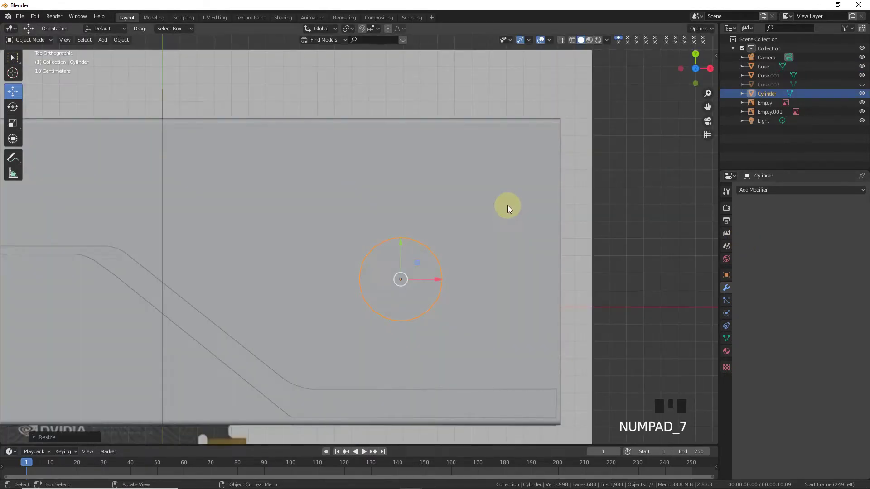
left_click(573, 40)
scroll(478, 256, "up", 1)
key("s")
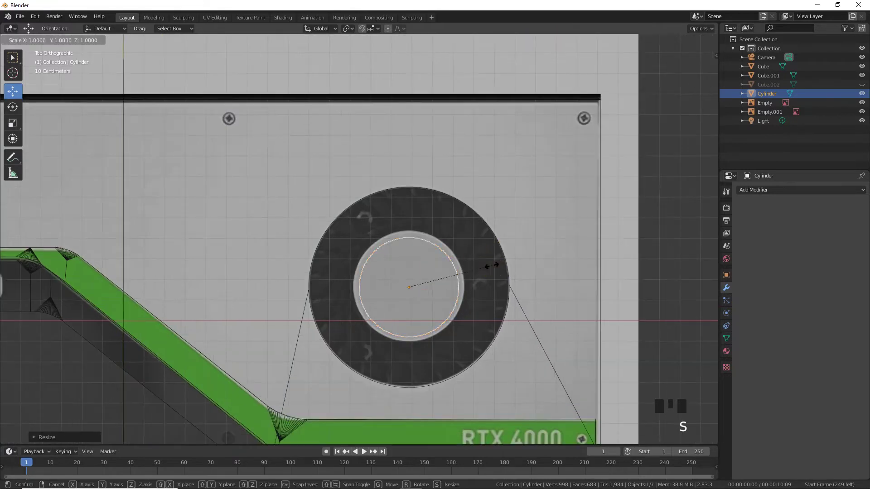
left_click(501, 268)
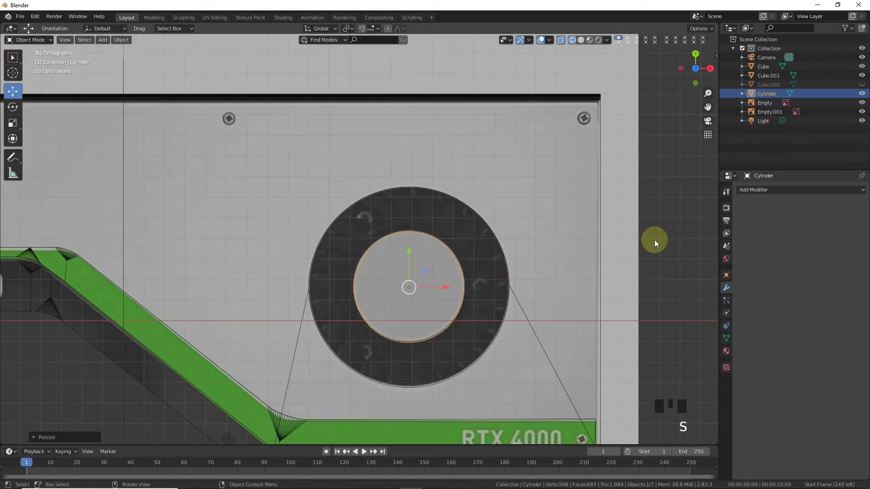
- Shorten the hub cylinder by lowering its top face, place it inside the fan opening, and raise the top slightly
left_click_drag(700, 86, 377, 129)
key("KP_1")
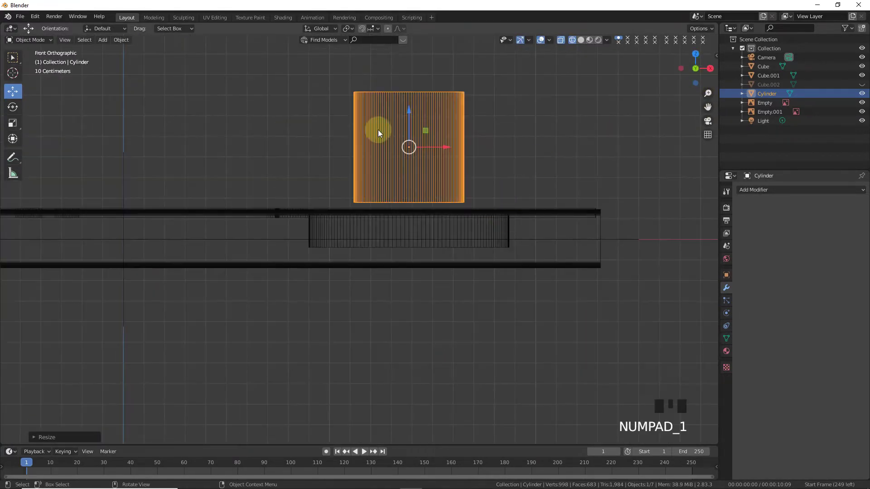
key("Tab")
left_click_drag(327, 78, 519, 122)
left_click_drag(409, 63, 417, 167)
key("Tab")
scroll(455, 178, "up", 5)
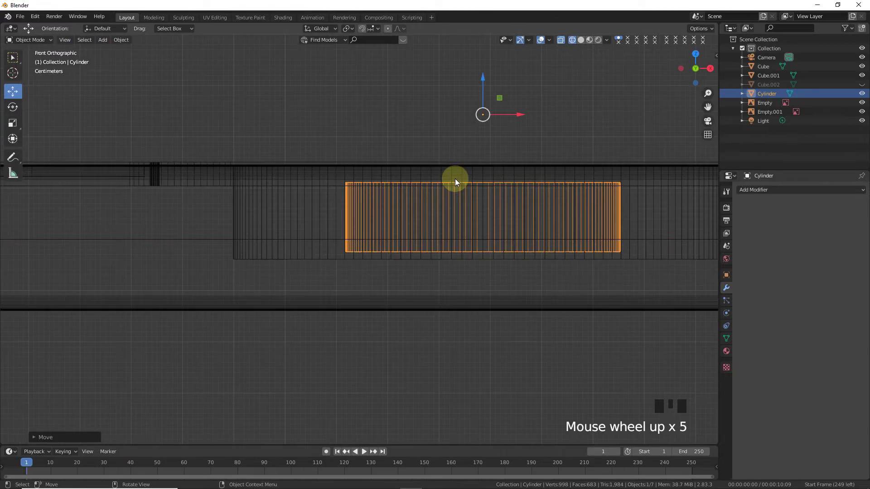
key("Tab")
left_click_drag(481, 146, 486, 135)
- Add a loop cut around the hub cylinder's side in solid view and slide it close to the top edge
left_click_drag(692, 70, 572, 49)
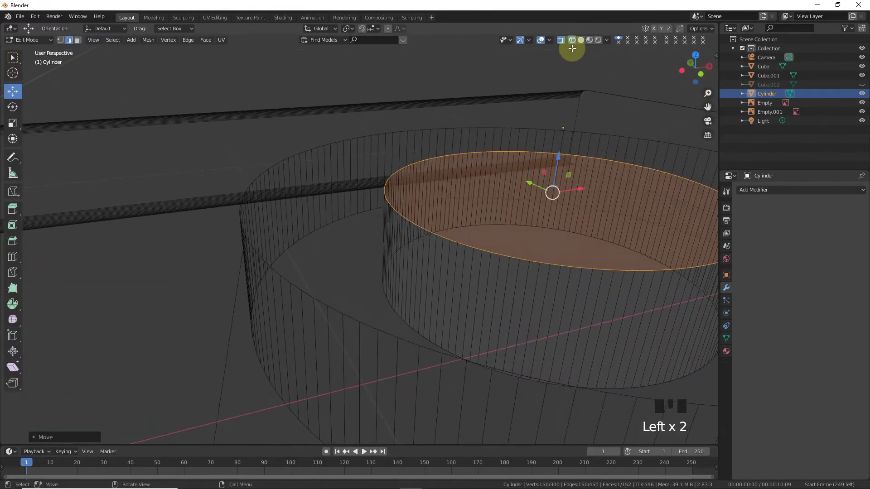
left_click(580, 39)
mouse_move(692, 72)
left_mouse_down()
mouse_move(703, 107)
mouse_move(589, 96)
left_mouse_up()
key("ctrl+r")
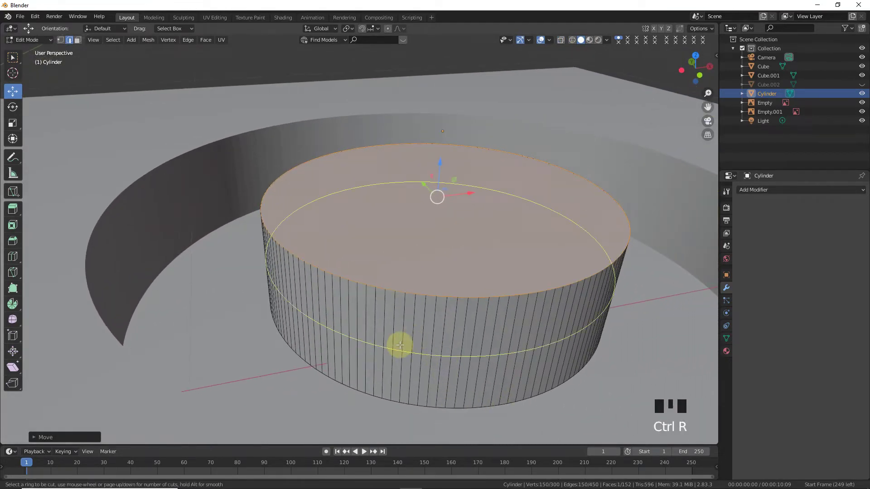
left_click(399, 345)
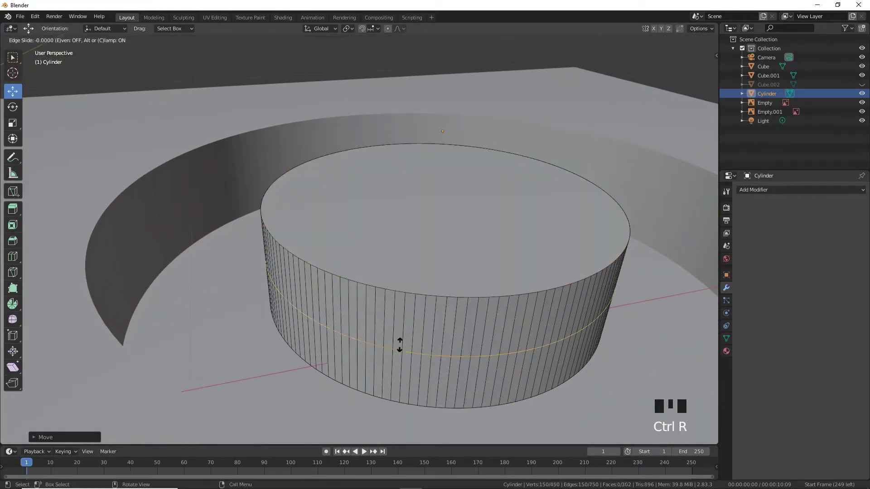
left_click(413, 301)
- Extrude the ring of side faces below the hub cylinder's loop cut slightly outward to form a narrow ledge
left_click(78, 40)
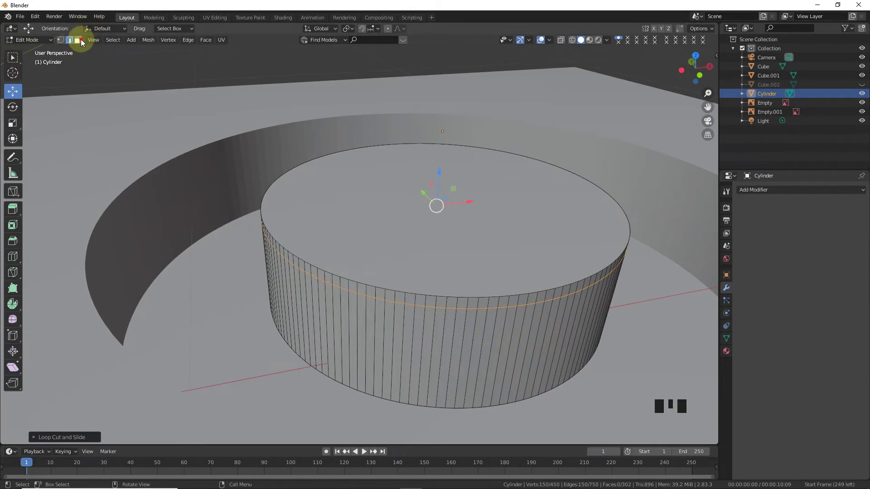
left_click(364, 335, "alt")
key("e")
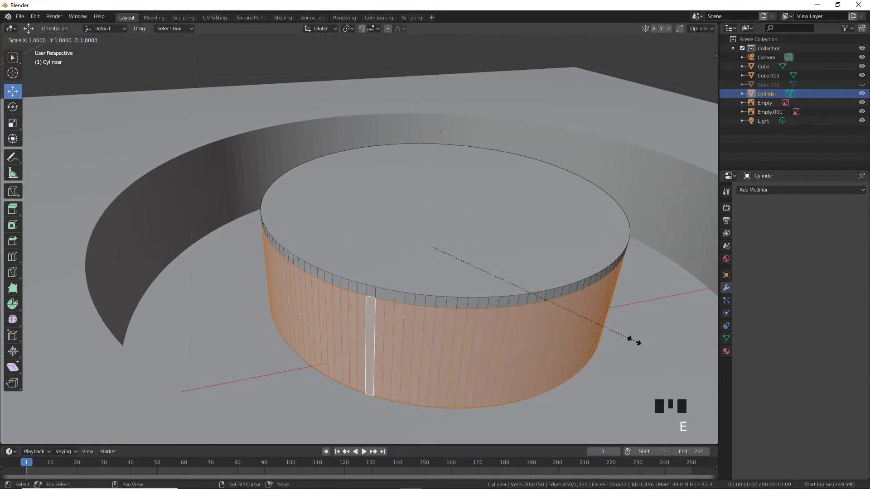
left_click(641, 340)
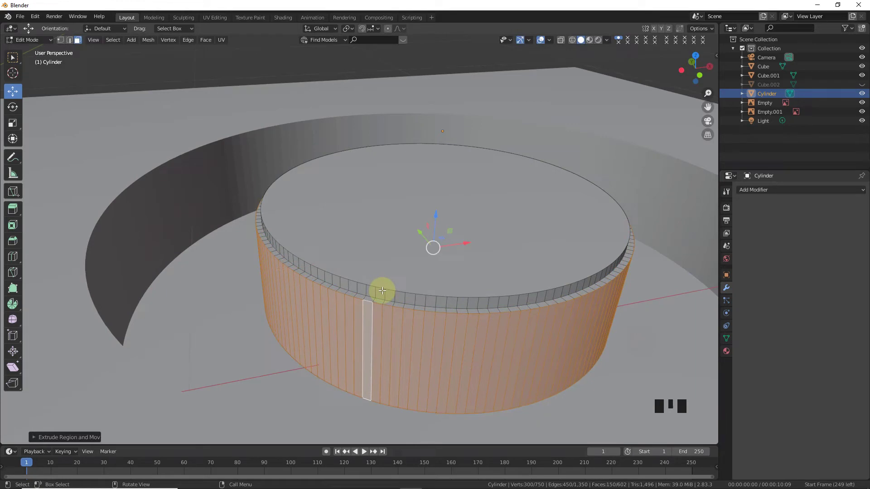
- Add the ledge faces to the selection, create two hub materials, and assign the second, named Black, to the lower side and ledge
left_click(361, 295, "alt+shift")
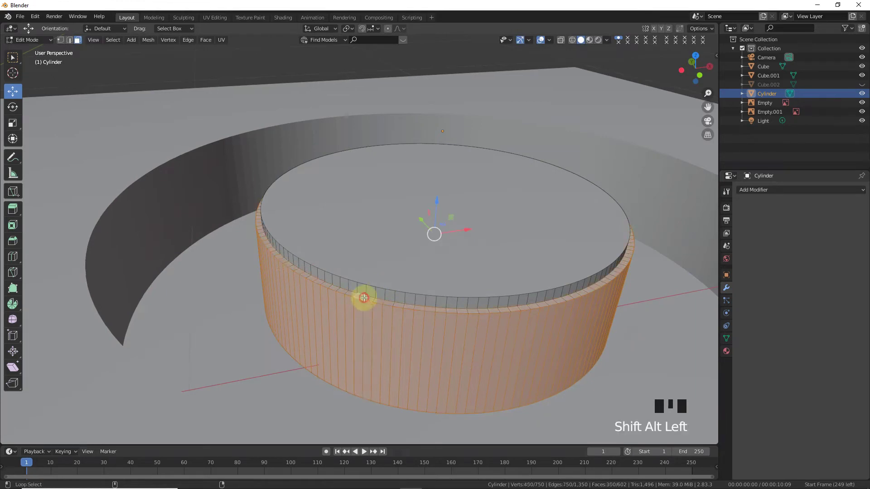
scroll(738, 334, "up", 2)
left_click(726, 351)
left_click(807, 227)
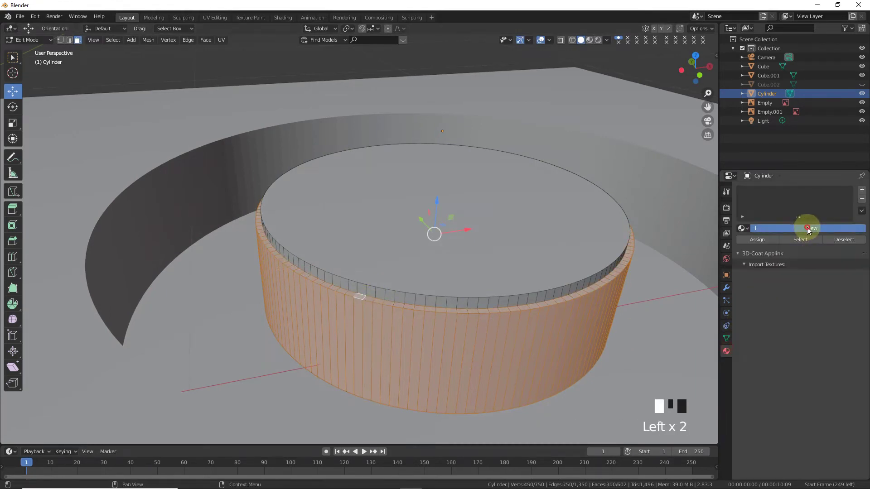
left_click(862, 190)
left_click(756, 260)
left_click(826, 257)
left_click(814, 258)
left_click(820, 247)
left_click(799, 246)
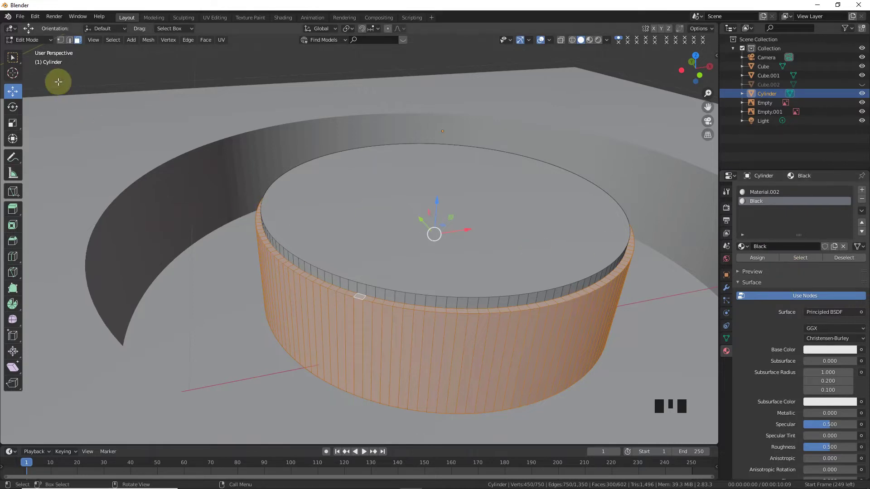
- Bevel the outer edge of the hub's top face with a small rounded bevel and check it in object mode
left_click(403, 175)
key("ctrl+b")
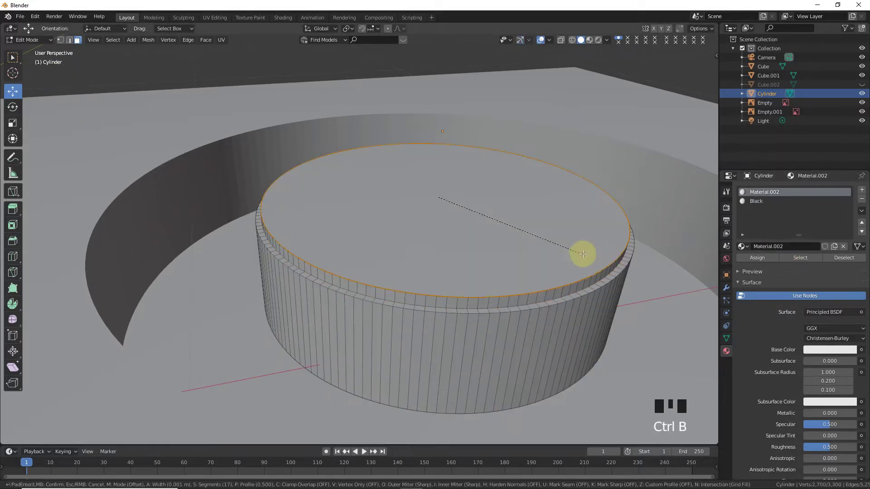
left_click(617, 262)
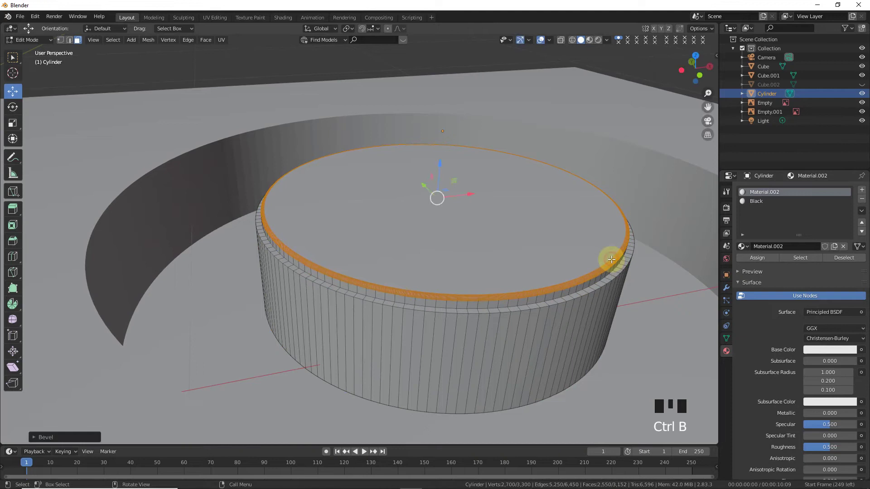
key("Tab")
key("Tab")
- Select the edge loops along the hub's narrow ledge and bevel them with a small rounded bevel
left_click(69, 40)
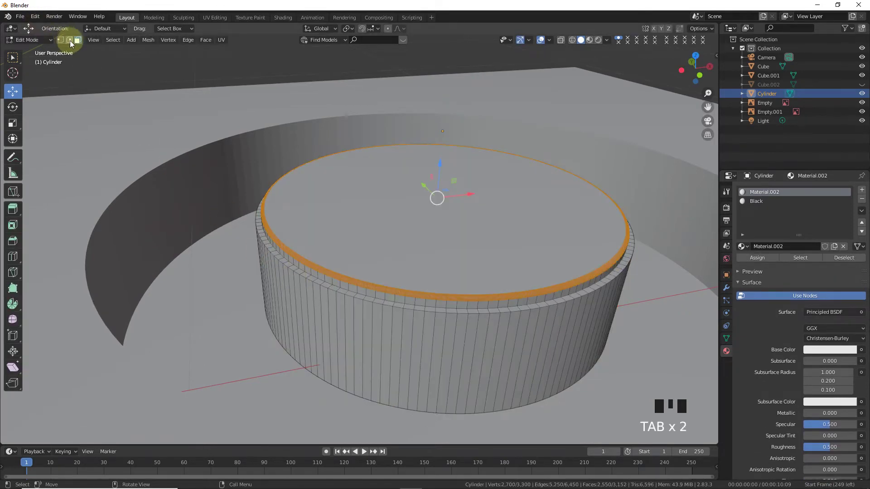
left_click(321, 240, "alt")
left_click(424, 308, "alt")
left_click(453, 314, "alt+shift")
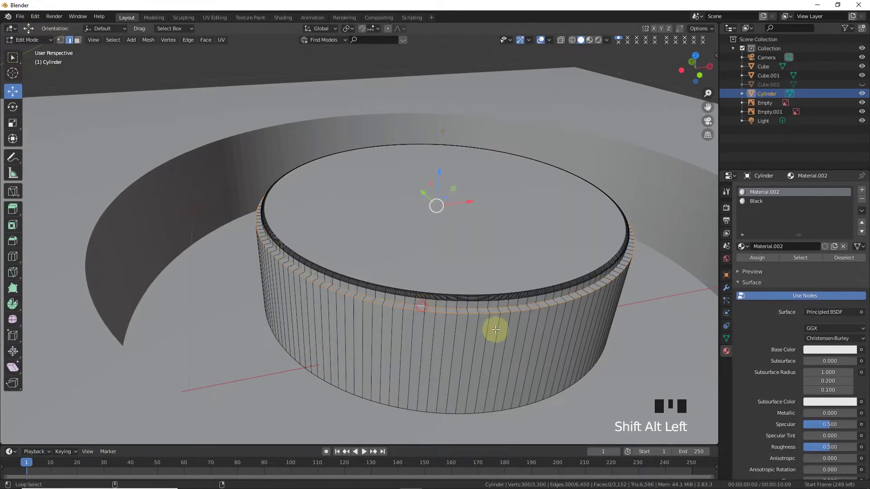
key("ctrl+b")
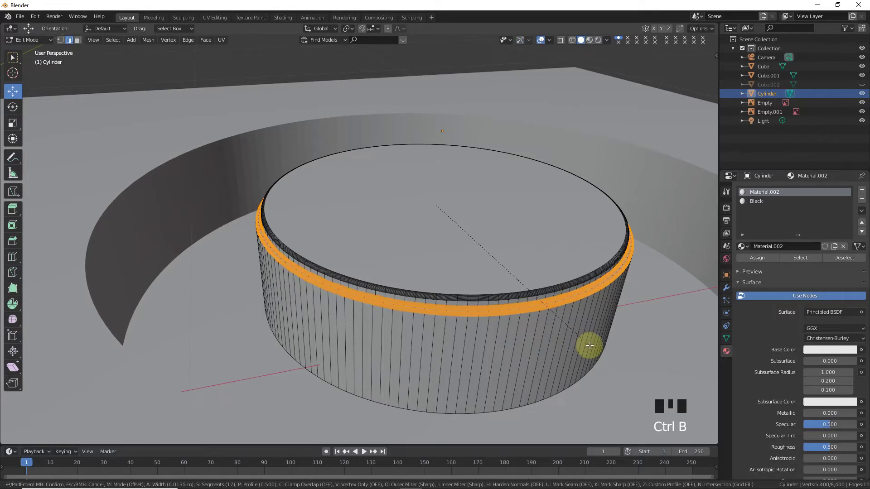
left_click(588, 345)
key("Tab")
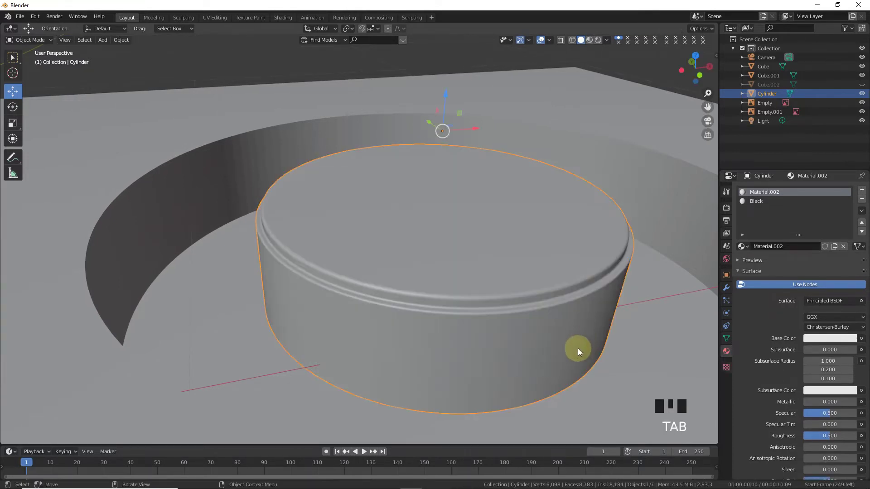
- Select the card body and bevel the upper rim of the fan opening by about 0.01 m with 17 segments
scroll(577, 349, "down", 5)
left_click(570, 187)
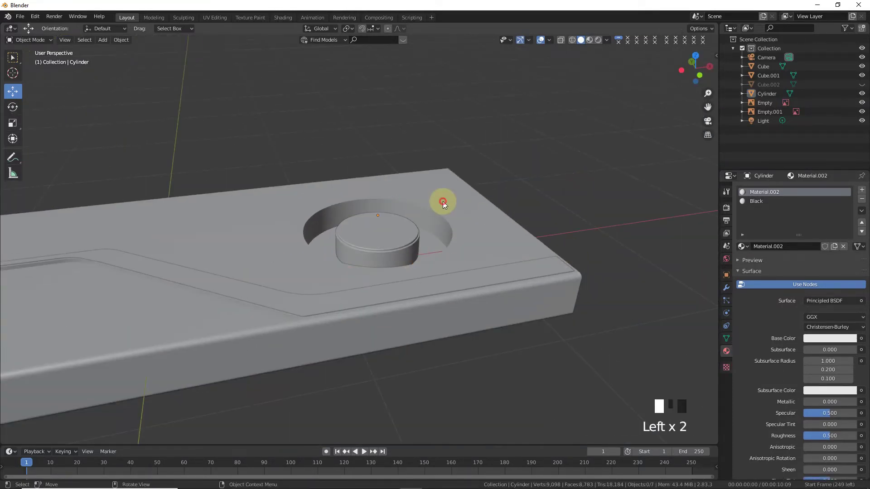
scroll(443, 204, "up", 3)
left_click(443, 219)
key("Tab")
left_click(242, 176, "alt")
left_click(297, 320, "alt+shift")
key("ctrl+b")
left_click(627, 286)
left_click(52, 438)
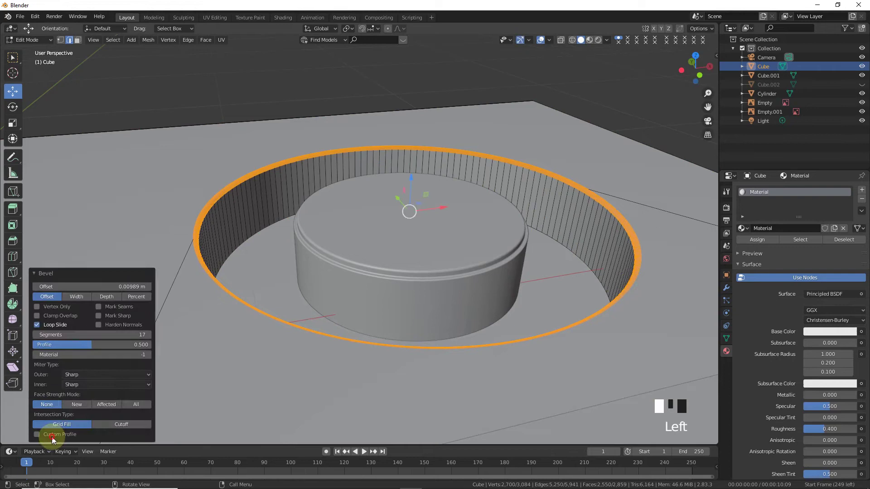
left_click(40, 275)
key("Tab")
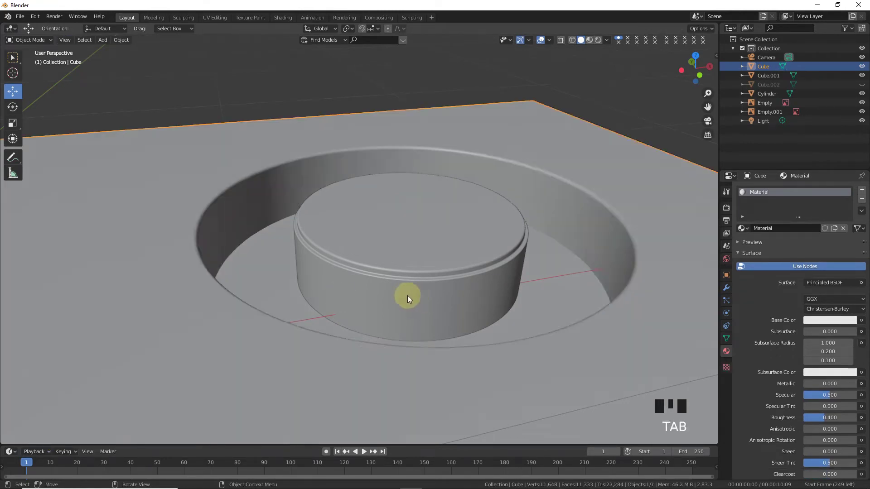
- Add a new cylinder over the card body in top view and lower its vertex count
scroll(414, 298, "down", 4)
left_click(616, 145)
left_click_drag(684, 75, 654, 77)
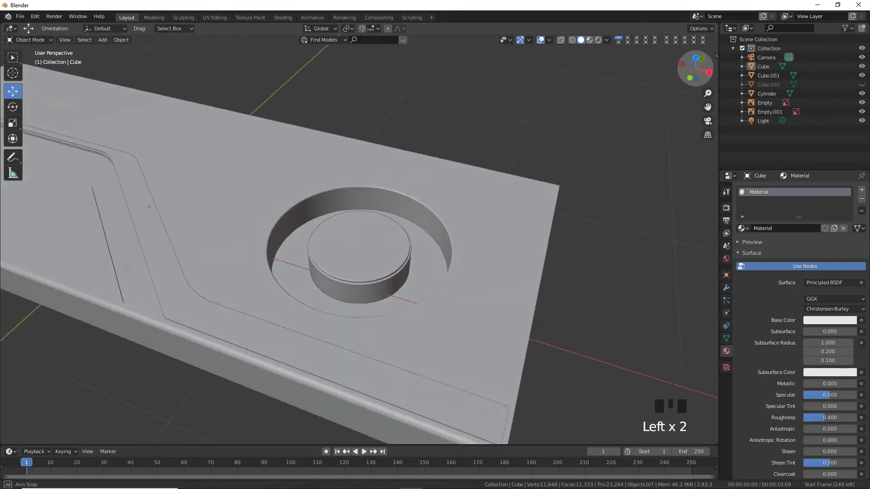
key("KP_7")
scroll(423, 162, "down", 2)
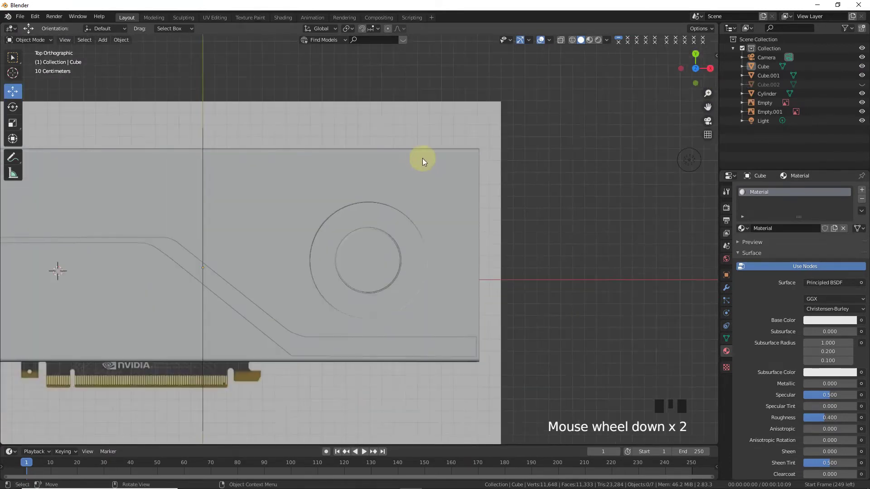
scroll(423, 162, "down", 1)
left_click_drag(707, 106, 236, 229)
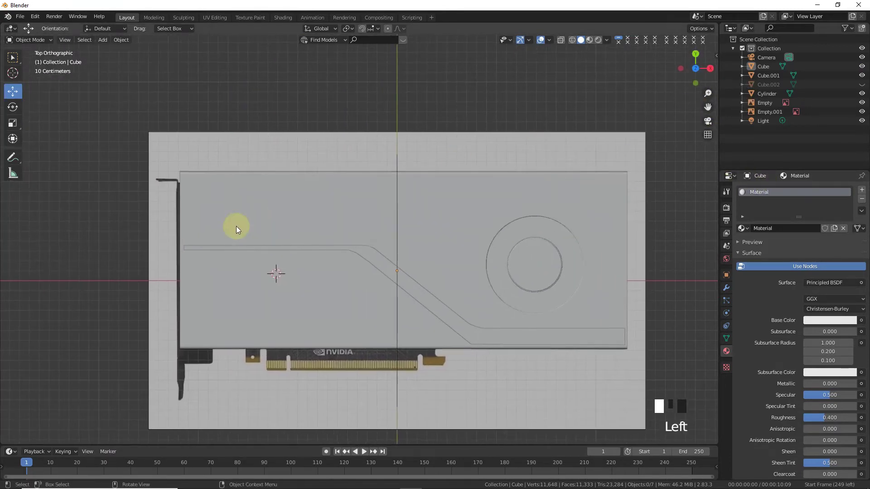
scroll(236, 229, "up", 3)
key("shift+a")
mouse_move(213, 191)
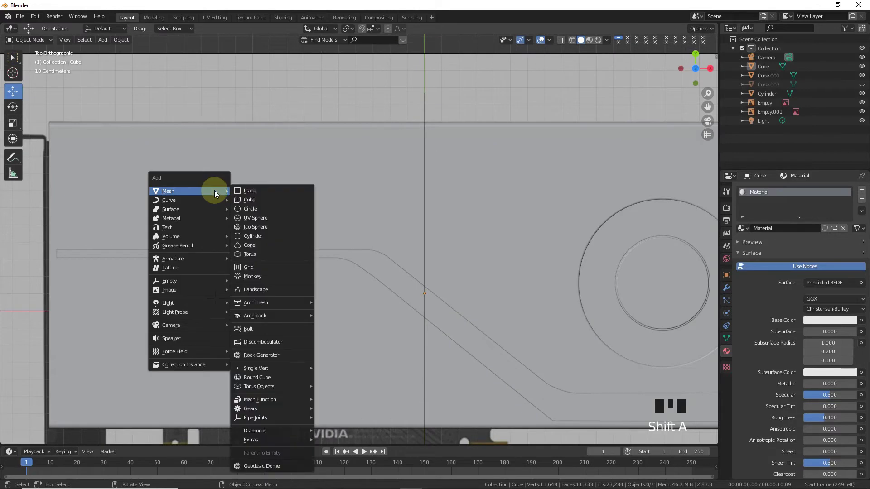
left_click(256, 239)
left_click(56, 438)
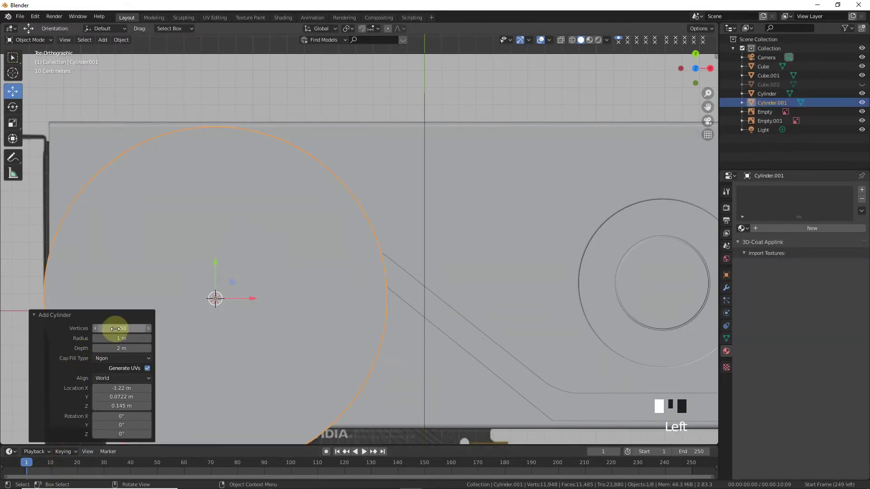
left_click(81, 316)
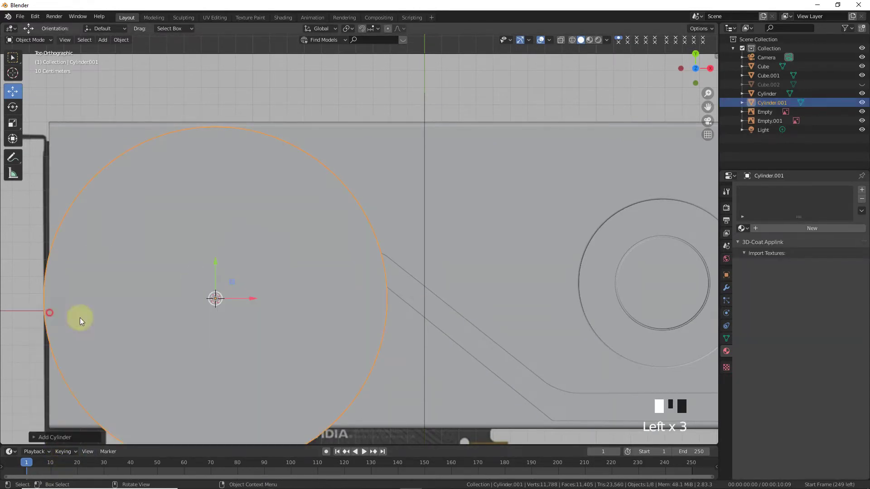
- Scale the new cylinder down to a small disc and move it to the card's upper-left corner
key("s")
left_click(225, 307)
left_click_drag(706, 106, 480, 238)
left_click_drag(431, 277, 419, 112)
left_click_drag(464, 144, 301, 146)
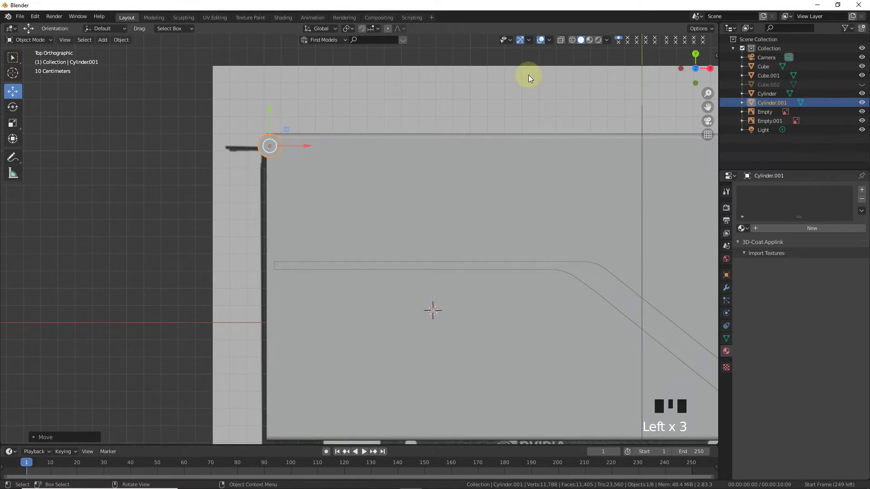
- Show the model in wireframe and fit the small cylinder's position and size to the reference image's upper-left corner screw
left_click(579, 41)
scroll(651, 107, "up", 3)
left_click_drag(706, 108, 810, 220)
scroll(350, 241, "up", 3)
left_click_drag(292, 152, 338, 177)
key("s")
left_click(339, 192)
scroll(333, 181, "up", 3)
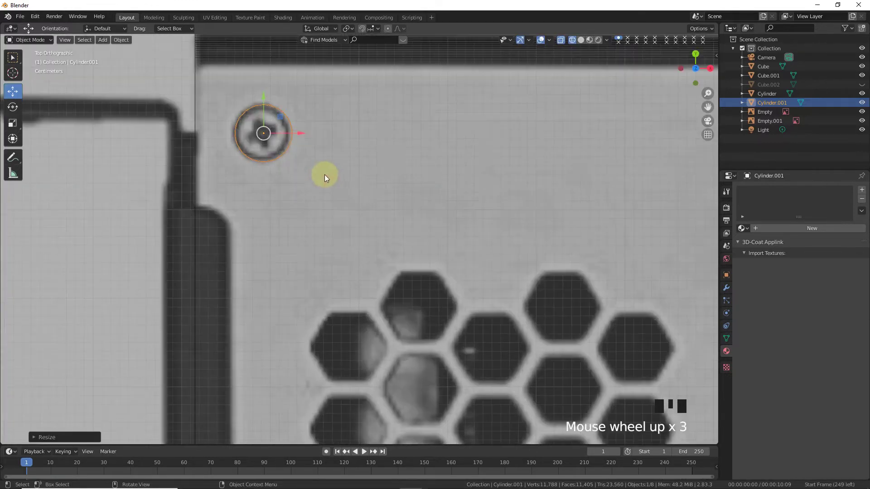
left_click_drag(298, 132, 299, 133)
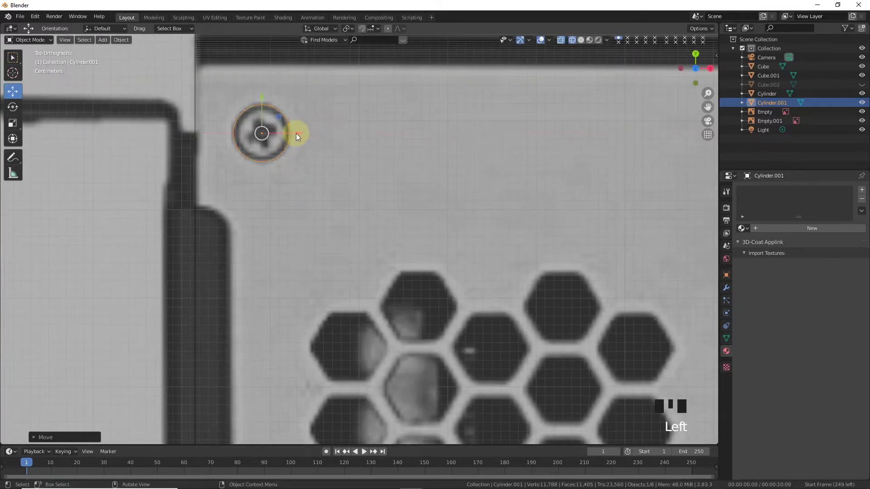
- Add an Array modifier to the screw cylinder with a count of 3
scroll(711, 271, "down", 4)
left_click(726, 288)
left_click(771, 189)
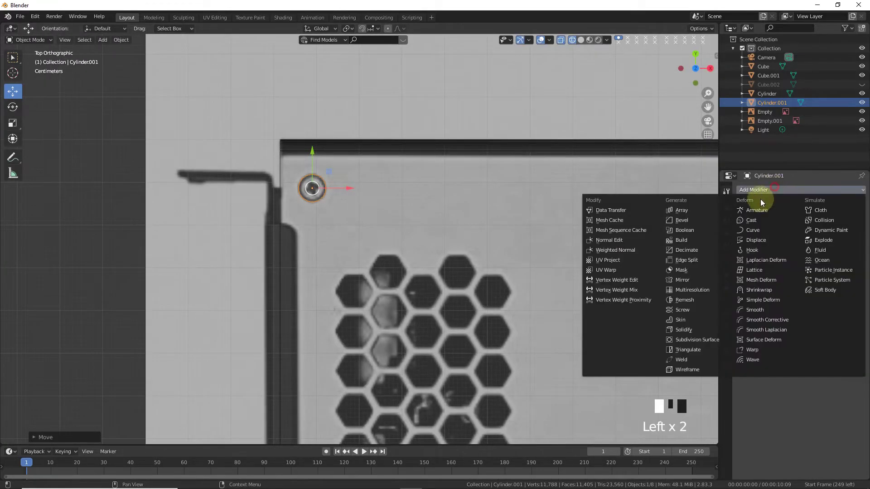
left_click(680, 208)
left_click(859, 261)
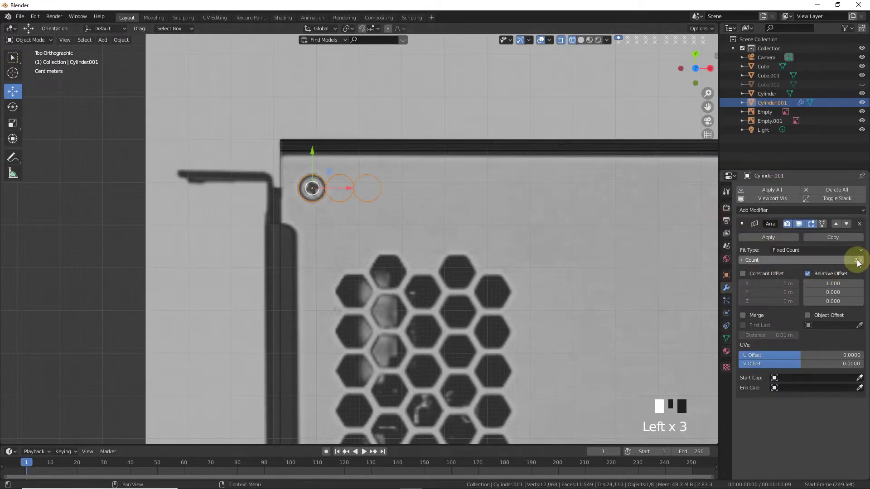
- Add a second Array modifier to the screw cylinder and set its relative X offset to 0
left_click(799, 210)
left_click(694, 230)
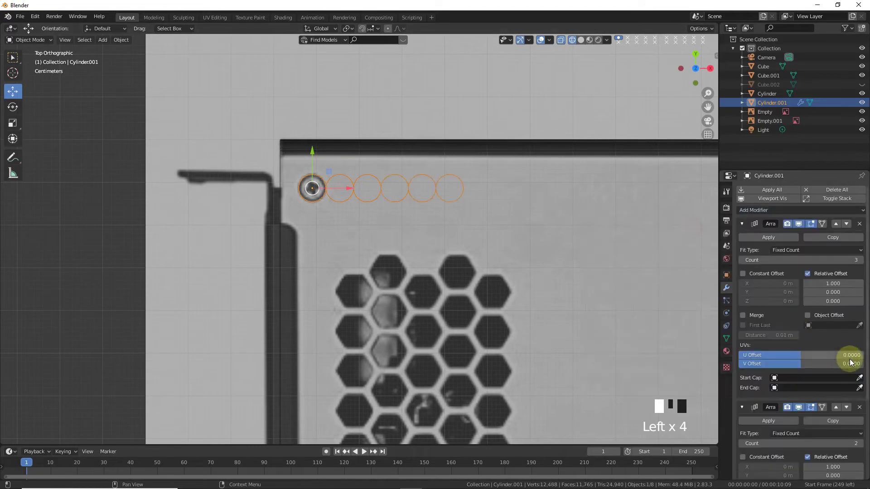
scroll(850, 363, "down", 3)
double_click(837, 413)
type("0")
left_click(797, 440)
- Set the second array's relative Y offset to about -24.2 so its row lines up with the lower corner screw
left_click(817, 422)
type("1")
left_click(794, 443)
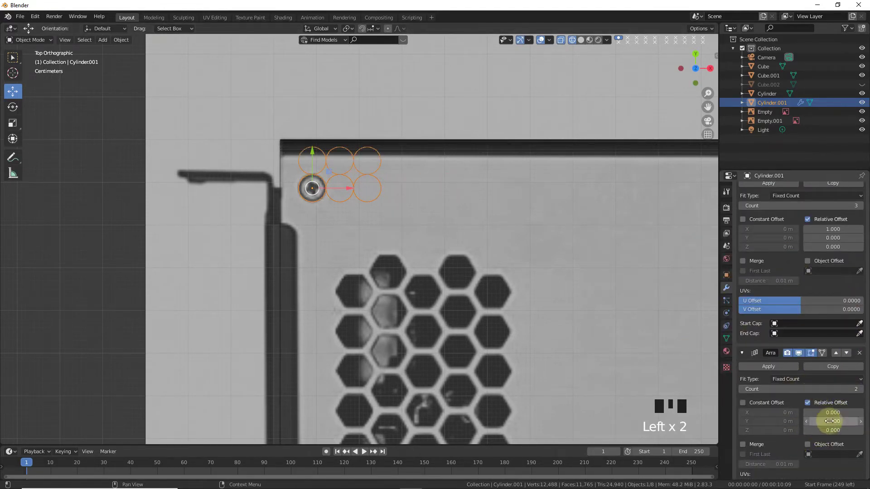
left_click_drag(708, 109, 730, 0)
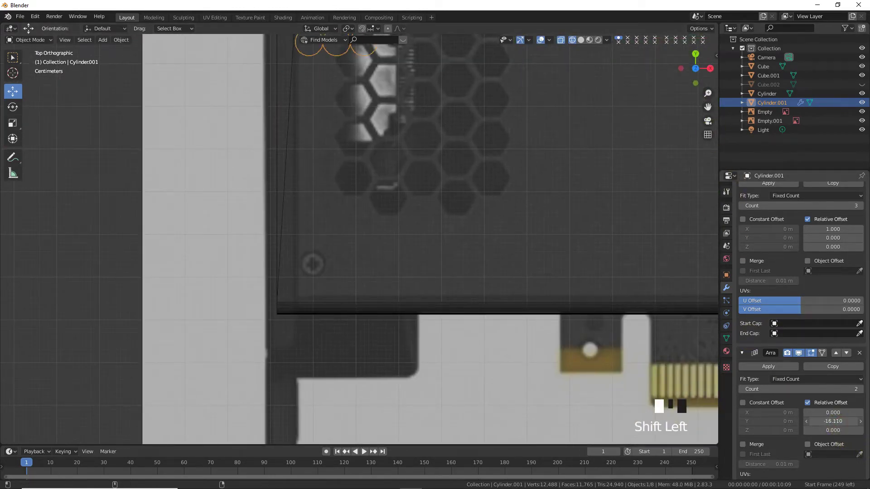
left_click_drag(832, 421, 836, 422, "shift")
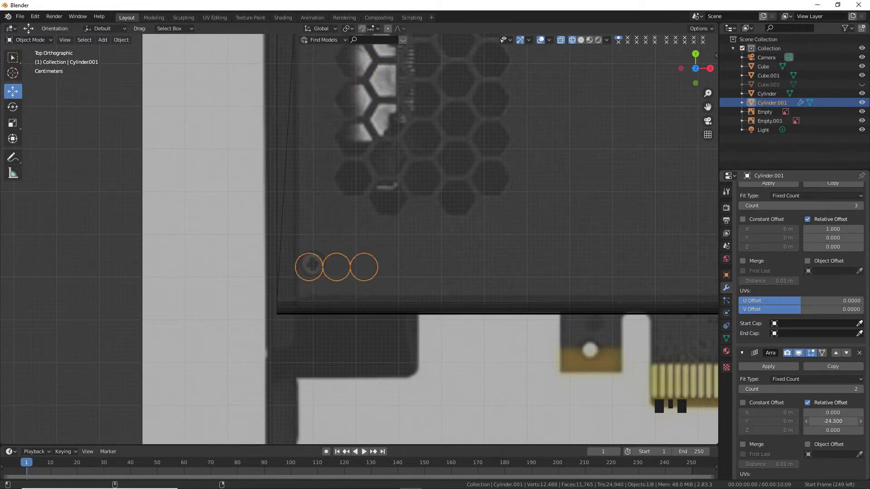
- Set the first array's relative X offset to 20.42 so the second and third cylinders line up with the reference screws
left_click_drag(708, 107, 4, 488)
left_click_drag(665, 54, 495, 77)
scroll(815, 272, "up", 4)
left_click_drag(829, 286, 847, 286, "shift")
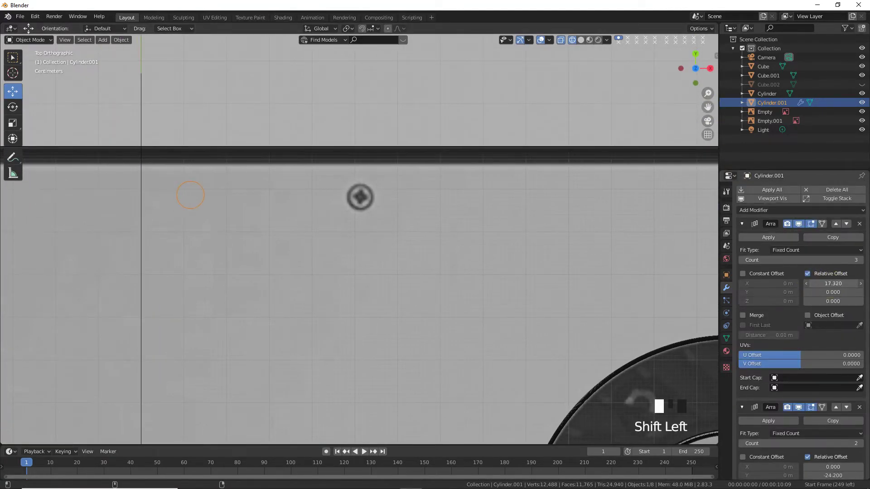
scroll(248, 245, "down", 6)
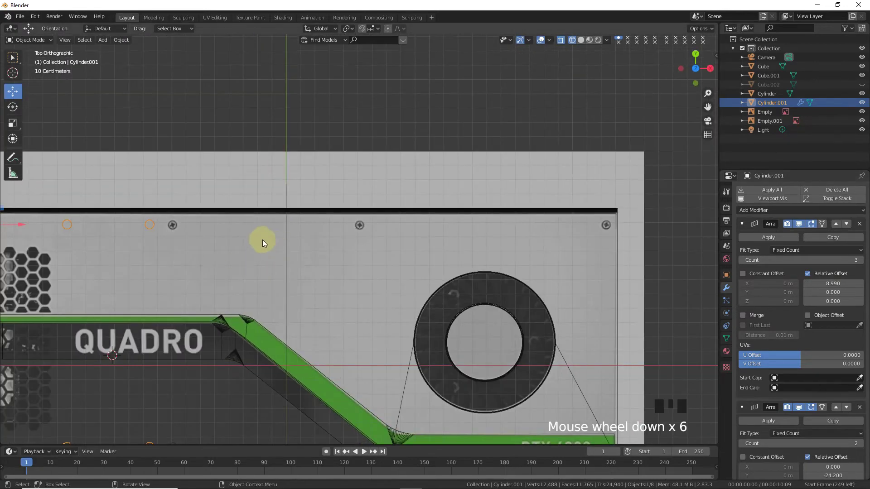
left_click_drag(833, 283, 854, 284)
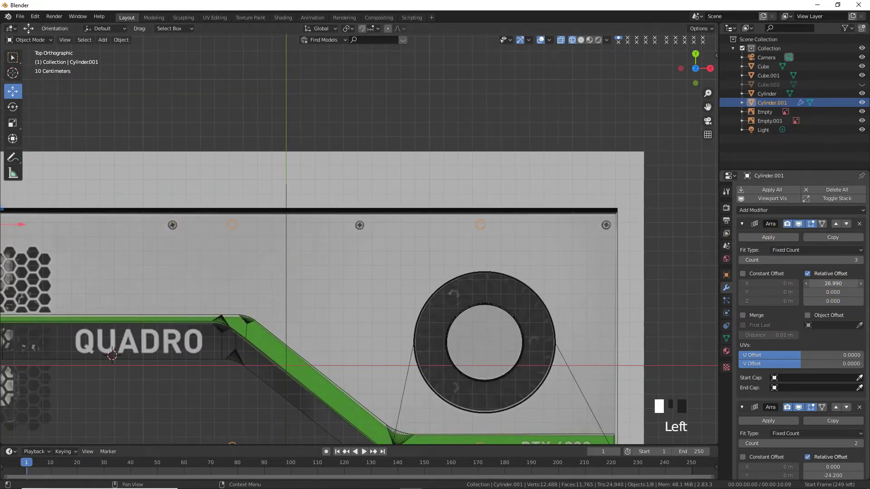
left_click_drag(832, 284, 844, 284)
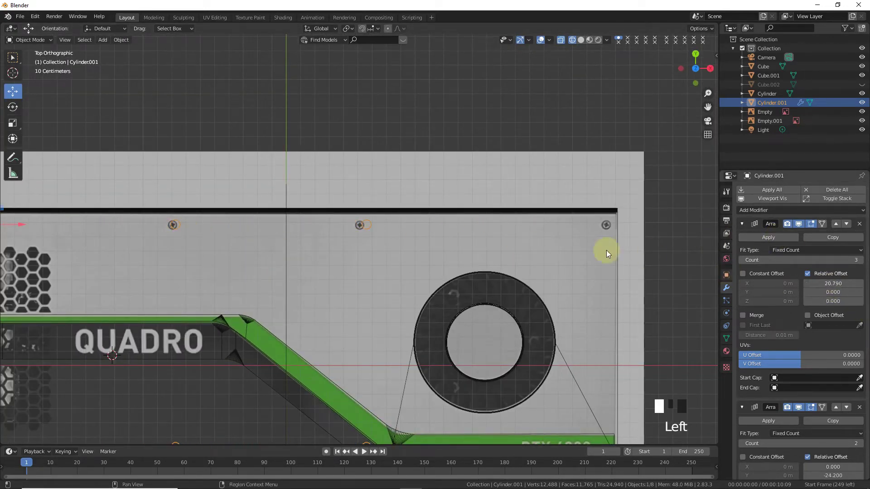
scroll(247, 259, "up", 4)
scroll(428, 155, "up", 5)
scroll(579, 212, "up", 3)
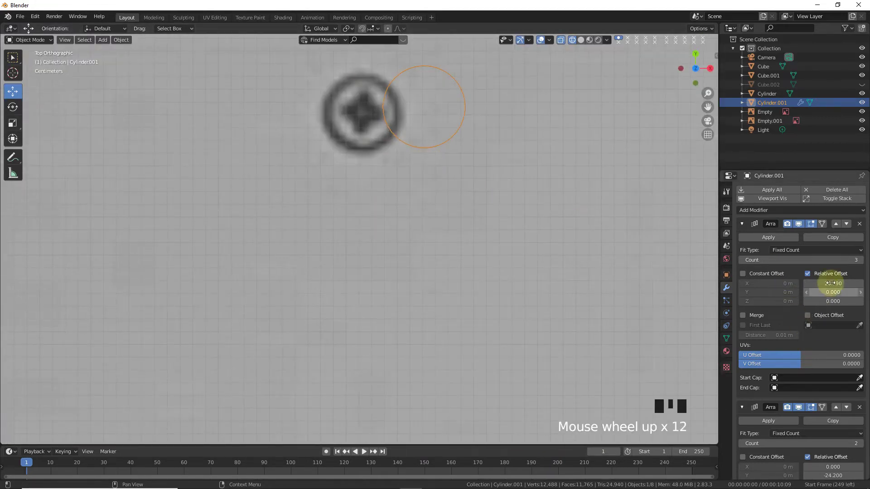
left_click_drag(833, 283, 831, 284, "shift")
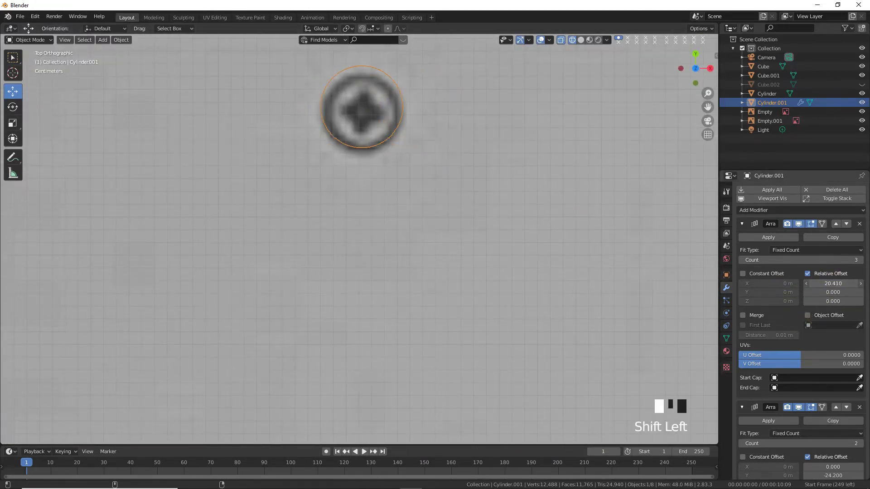
scroll(505, 227, "down", 7)
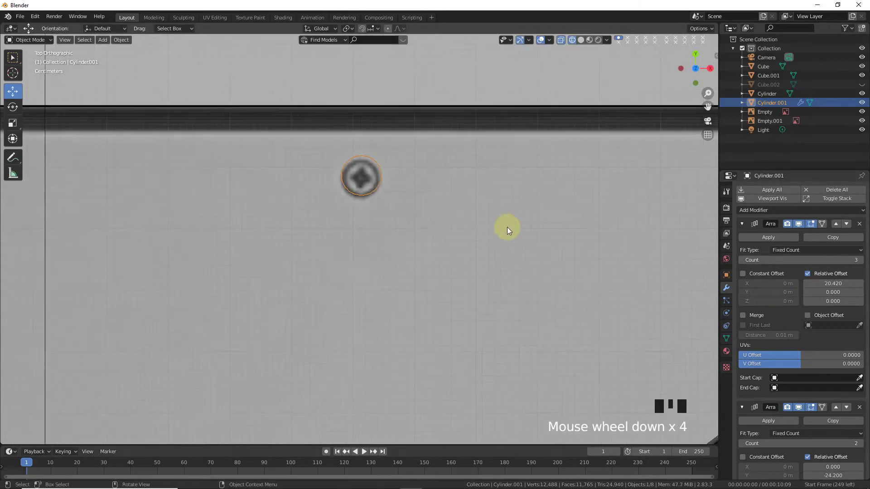
- Return the model to solid shading and view how the arrayed screw cylinders sit in the card body from the side
left_click_drag(708, 107, 782, 438)
scroll(442, 211, "down", 3)
left_click(579, 41)
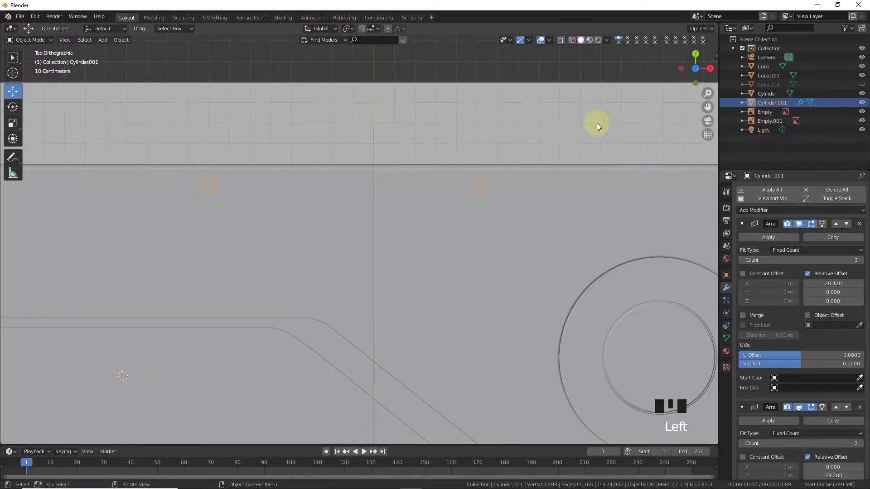
left_click_drag(684, 74, 635, 135)
scroll(549, 229, "down", 1)
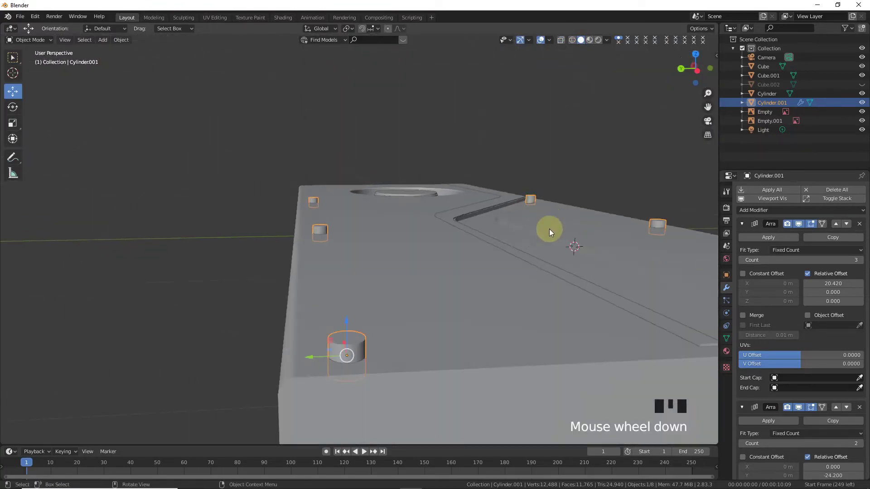
- Inset the flat end face of the card body to leave a thin rim around its border
left_click(496, 301)
left_click_drag(707, 107, 530, 241)
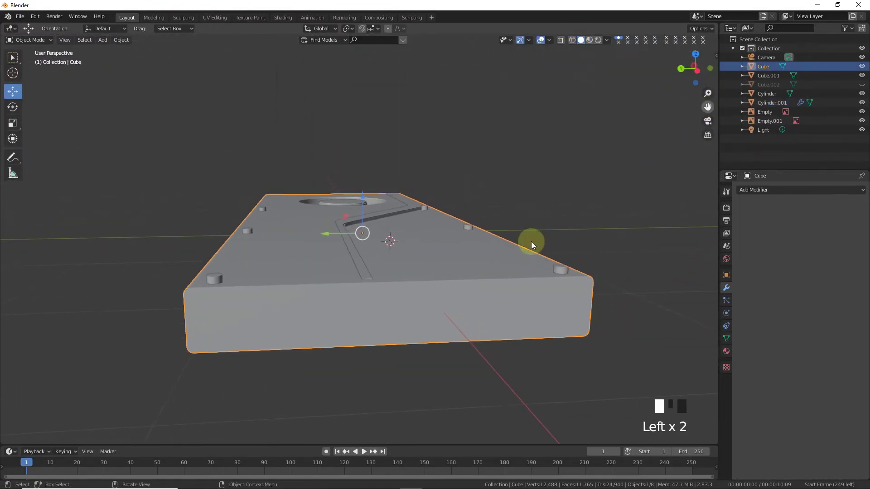
scroll(477, 322, "up", 1)
key("Tab")
left_click(466, 306, "alt")
left_click(507, 384, "alt+shift")
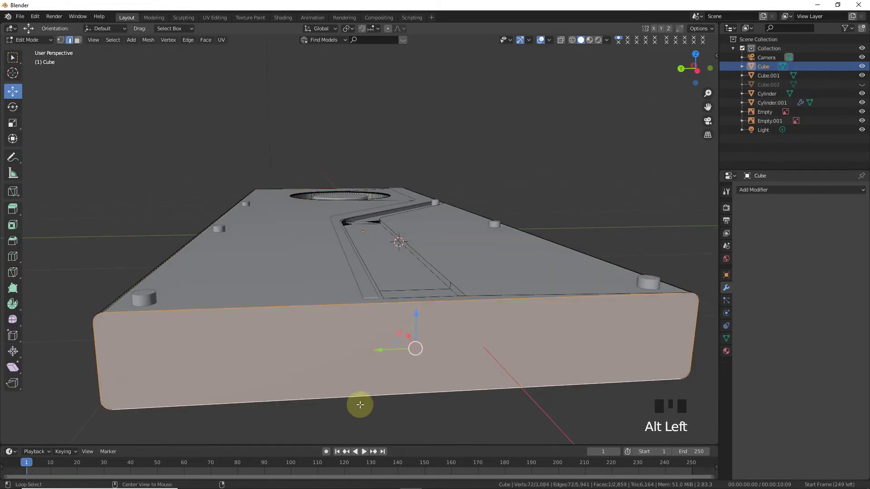
left_click(78, 40)
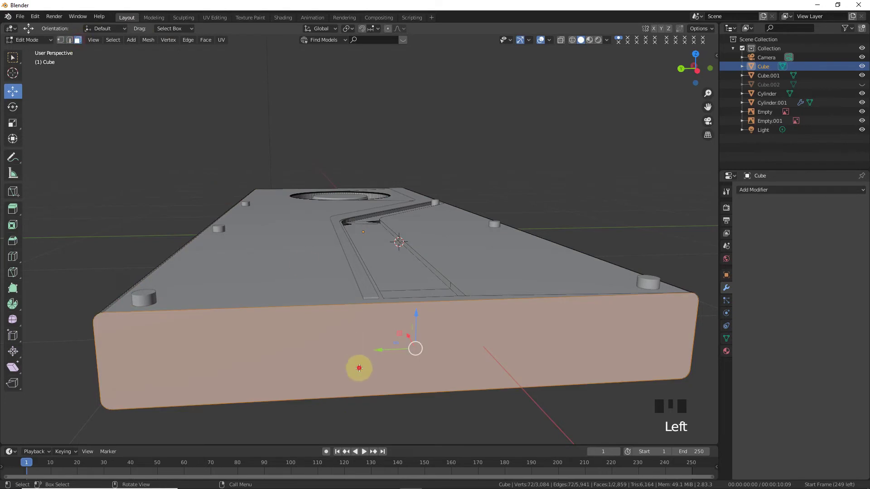
left_click(538, 367)
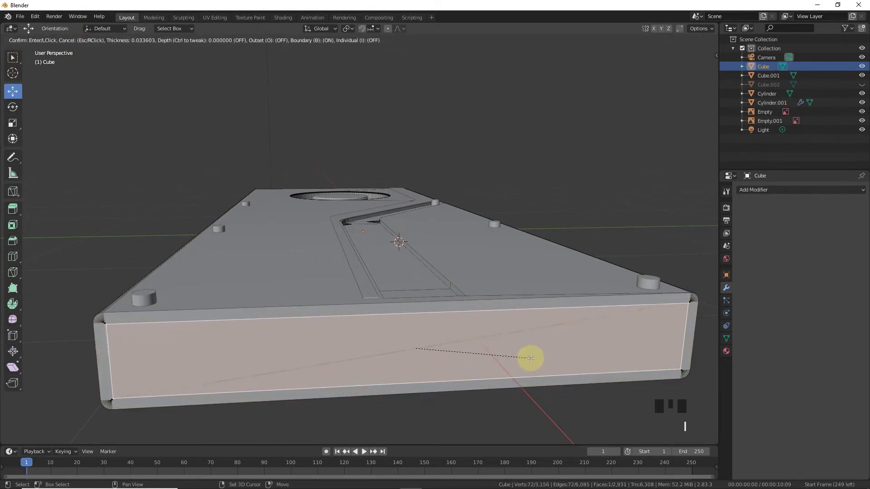
left_click(552, 357)
- Extrude the inset end face inward and push it along X toward the fan recess to hollow out the card body
key("e")
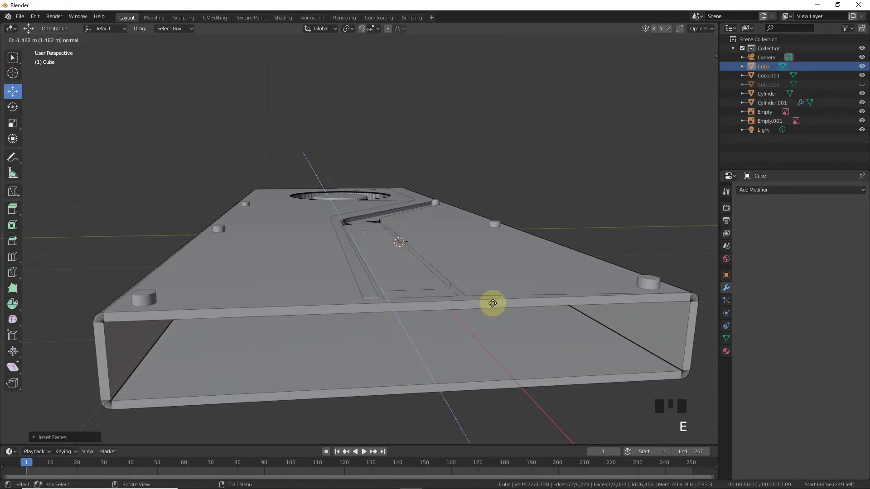
left_click(492, 303)
left_click_drag(695, 69, 692, 86)
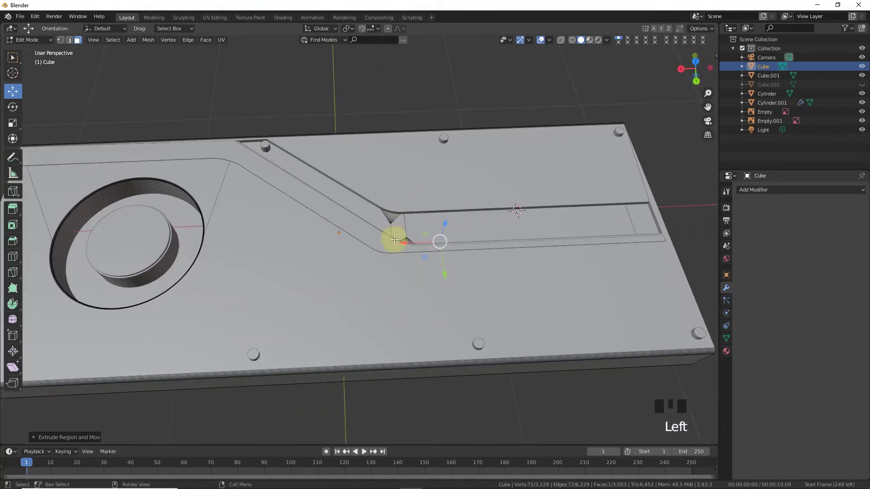
left_click_drag(407, 242, 336, 249)
left_click_drag(262, 252, 194, 259)
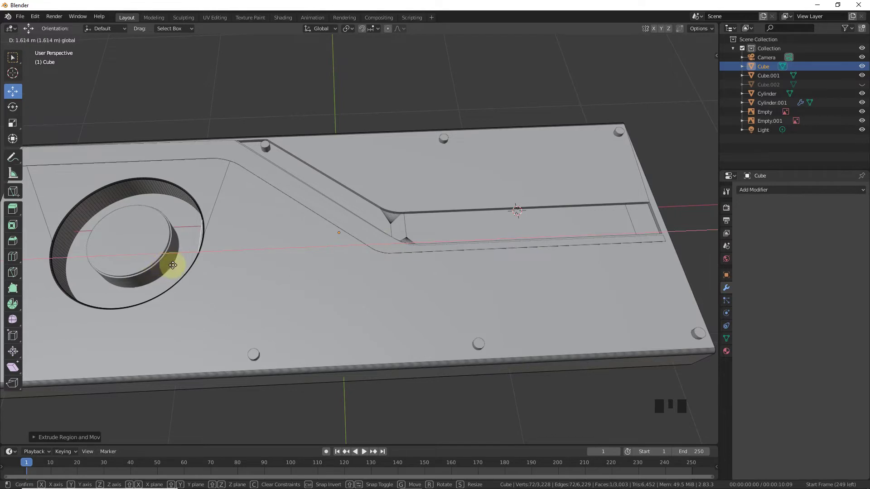
left_click_drag(185, 265, 249, 247)
left_click(203, 244)
left_click_drag(689, 76, 589, 9)
left_click_drag(680, 95, 493, 183)
key("Tab")
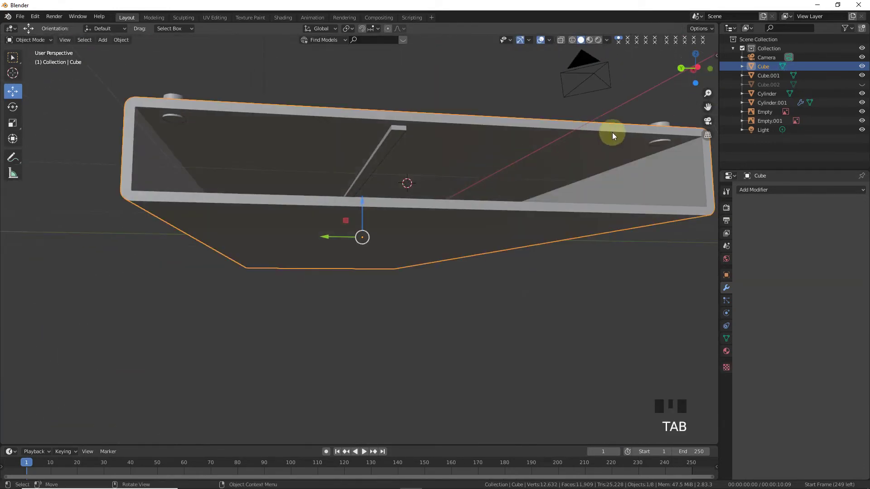
- Scale the screw cylinders about 1.29 along Z and lower them slightly so they pass through the top wall
left_click(653, 147)
left_click_drag(686, 81, 652, 93)
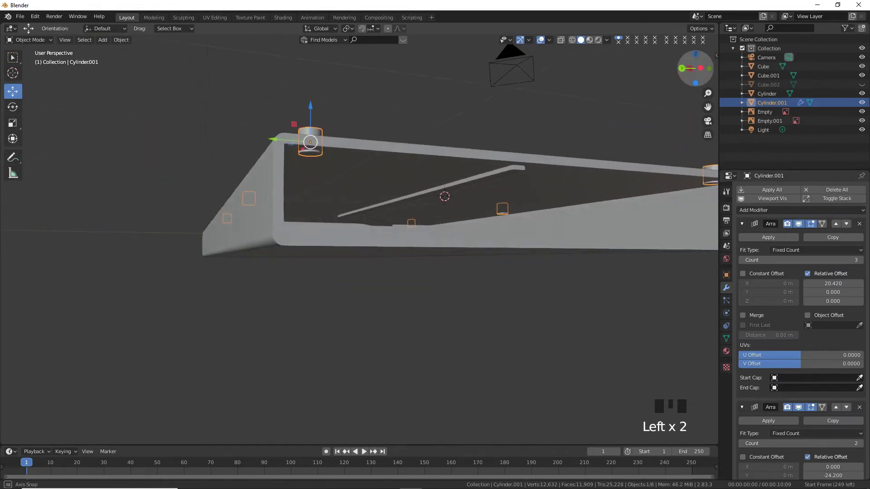
key("s")
key("z")
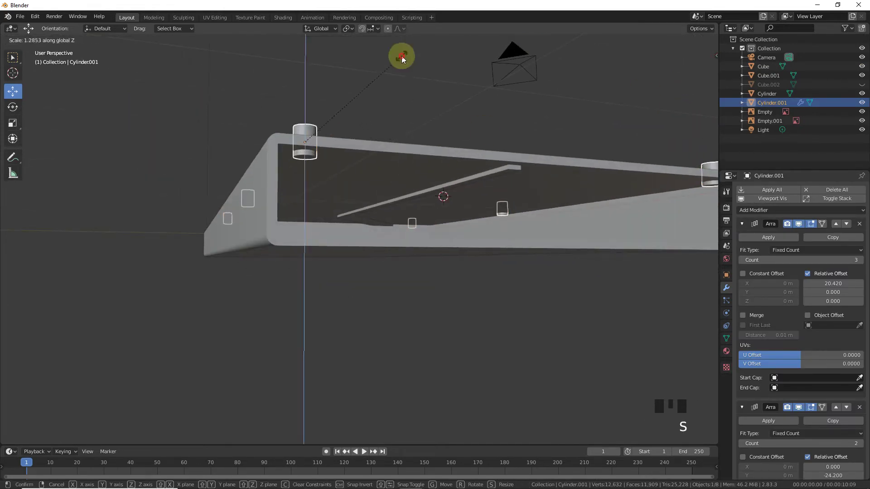
left_click(401, 55)
left_click_drag(304, 107, 304, 111)
- Cut the screw holes into the card body by applying a Boolean Difference modifier that uses the arrayed cylinders, Cylinder.001
left_click_drag(686, 68, 591, 132)
left_click_drag(678, 91, 592, 112)
left_click(427, 196)
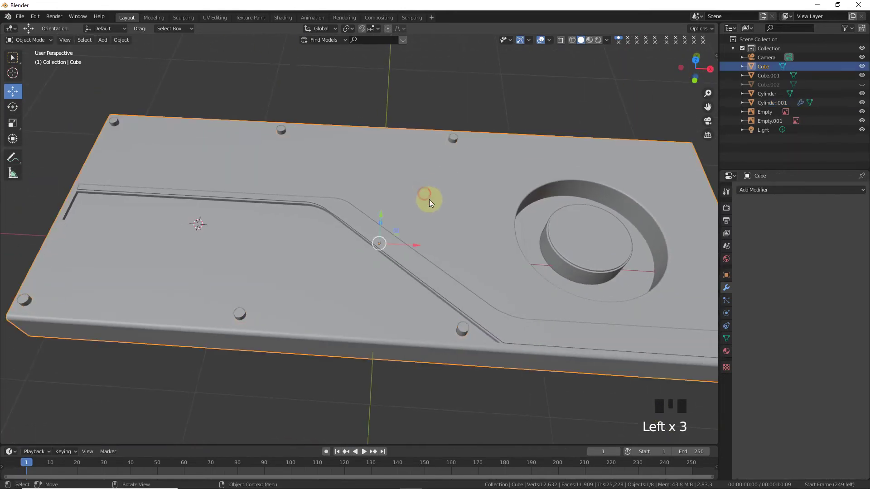
left_click(774, 190)
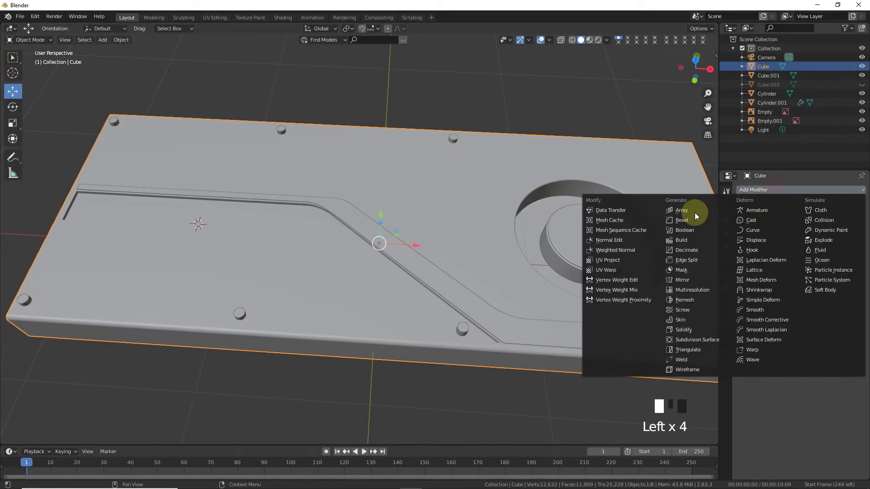
left_click(689, 230)
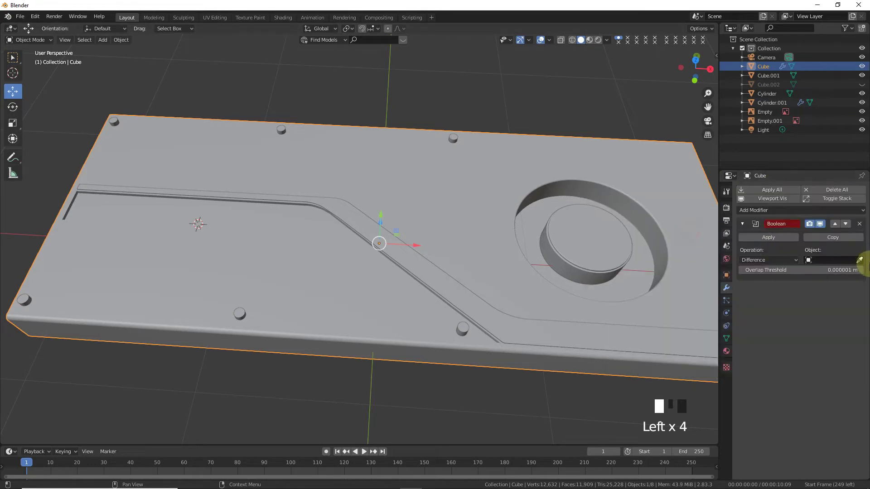
left_click(858, 260)
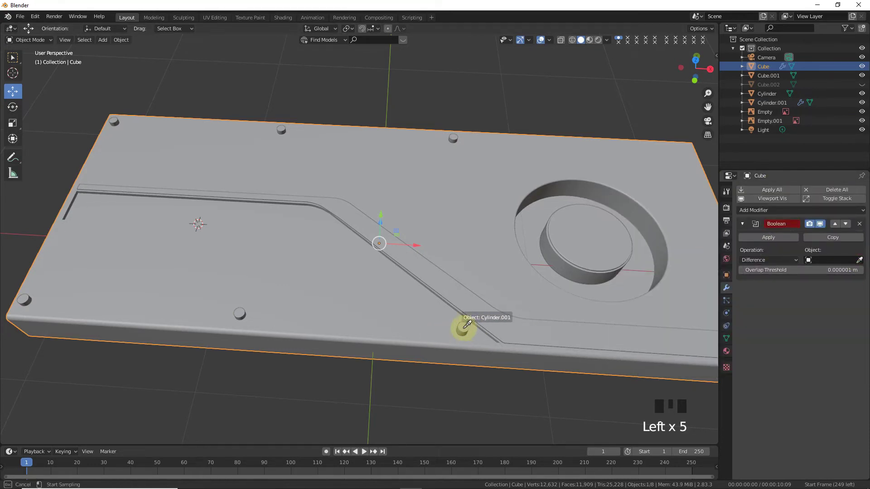
left_click(858, 223)
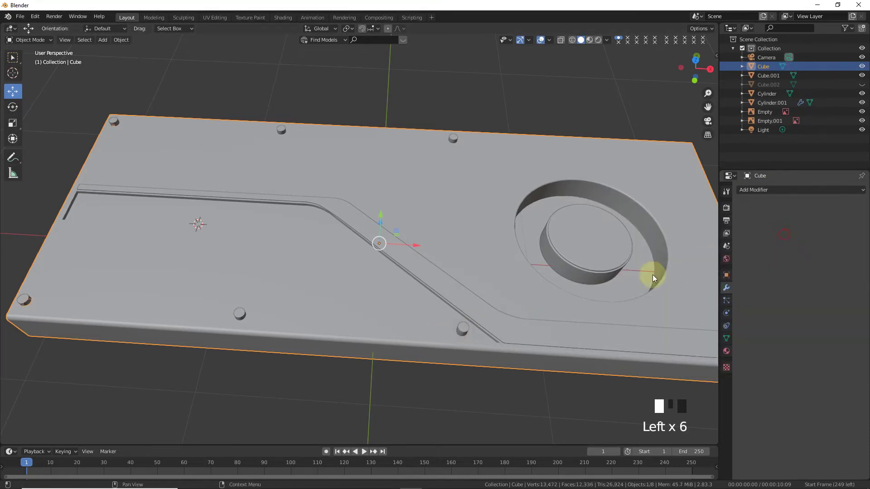
- Try to duplicate the arrayed screw cylinders and shift the copy along X
left_click(468, 331)
key("shift+d")
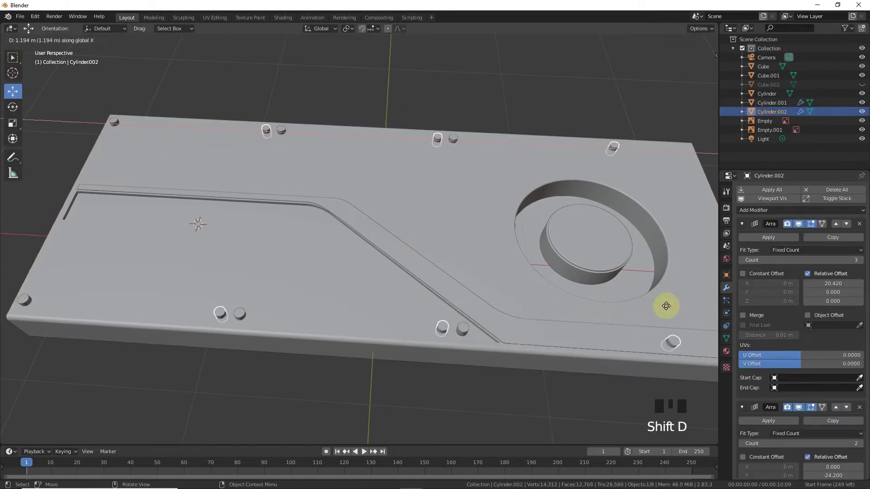
left_click(76, 297)
key("ctrl+z")
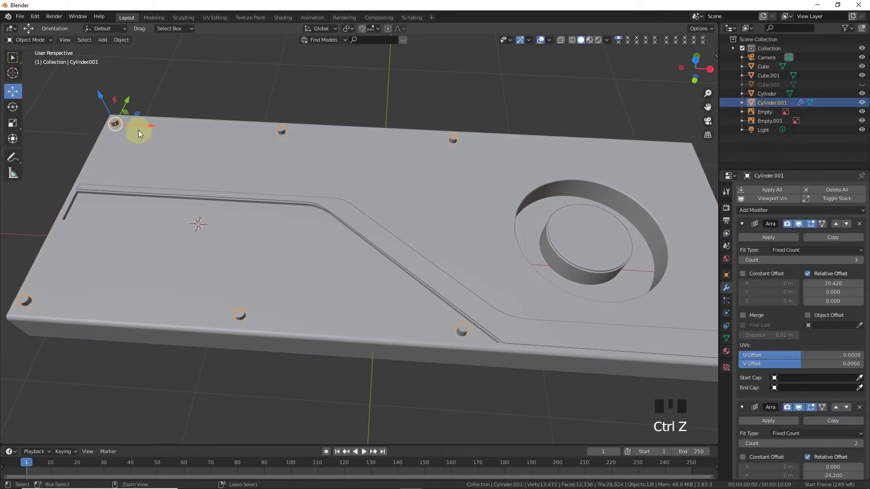
- Remove the three-count array from the screw cylinders and move the remaining pair along X to the corners at the fan end
left_click_drag(162, 123, 584, 146)
left_click_drag(708, 107, 469, 119)
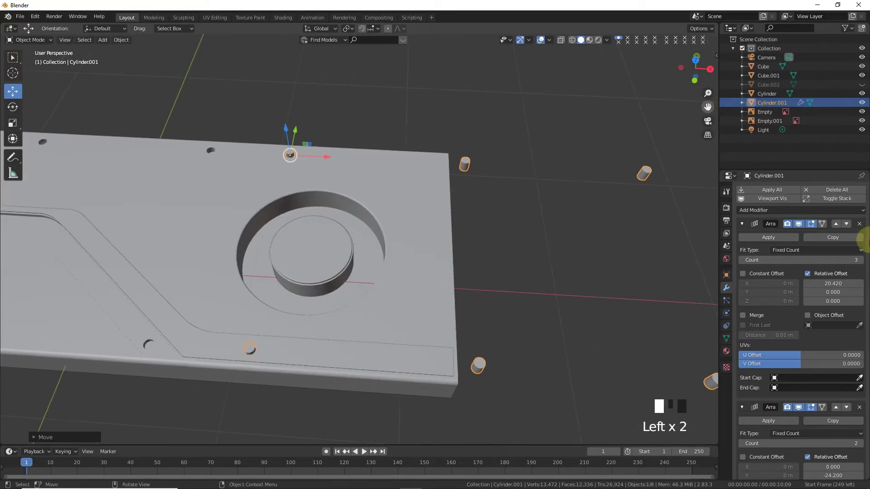
left_click(859, 223)
left_click_drag(319, 158, 469, 157)
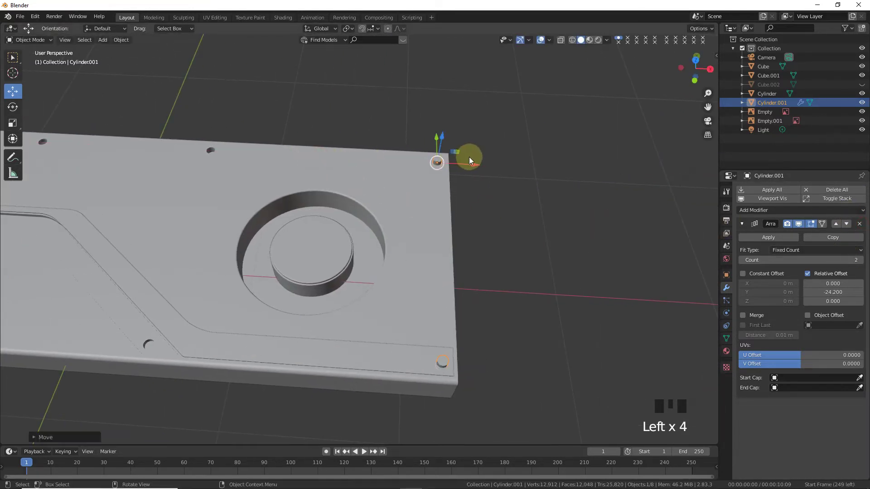
- Show the model in wireframe from the top and align the cylinder pair along X with the reference's fan-end corner screws
key("KP_7")
left_click(572, 40)
scroll(491, 101, "up", 2)
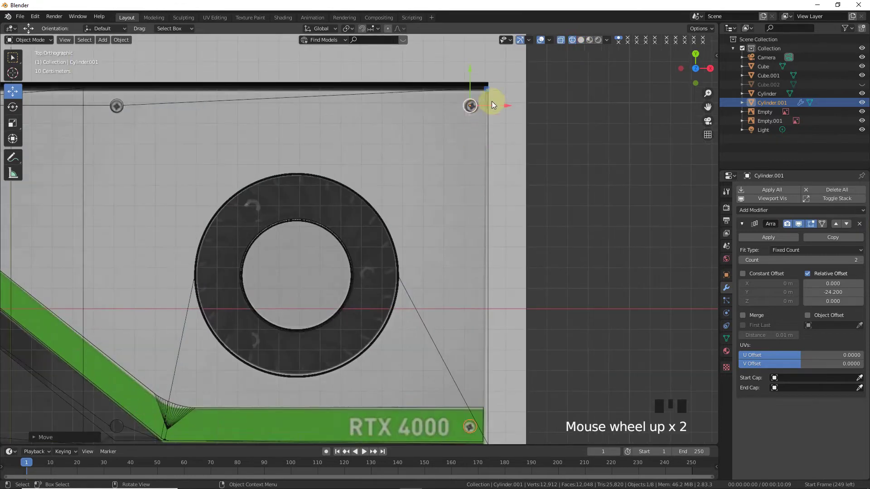
left_click_drag(496, 102, 502, 104)
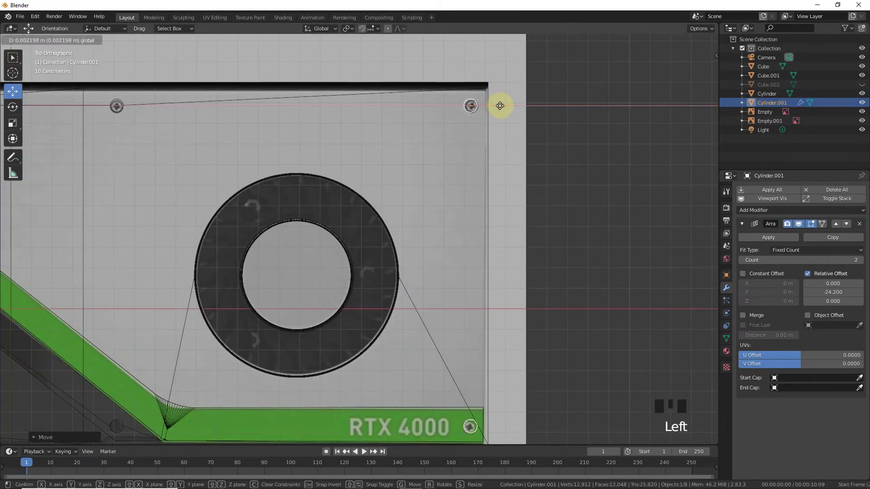
left_click_drag(501, 106, 502, 106)
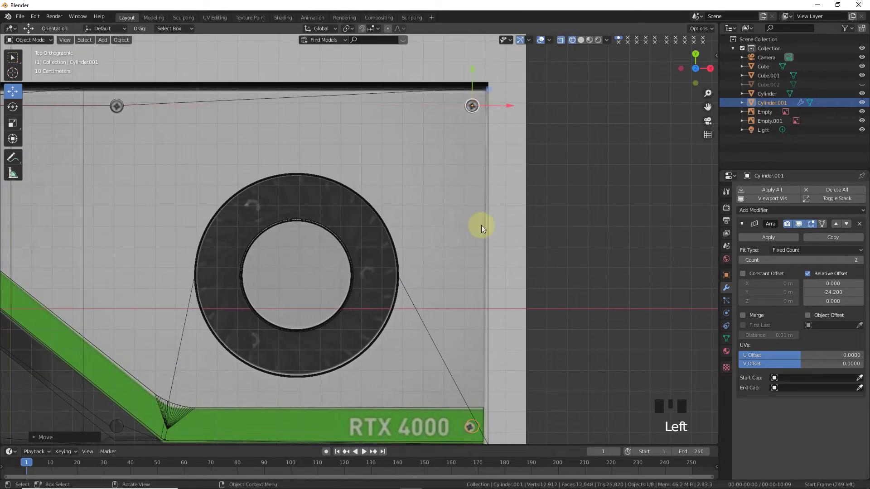
left_click(498, 105)
- Return to solid shading and add a Boolean Difference modifier to the card body with the fan-end cylinder pair as its object
left_click_drag(695, 69, 665, 14)
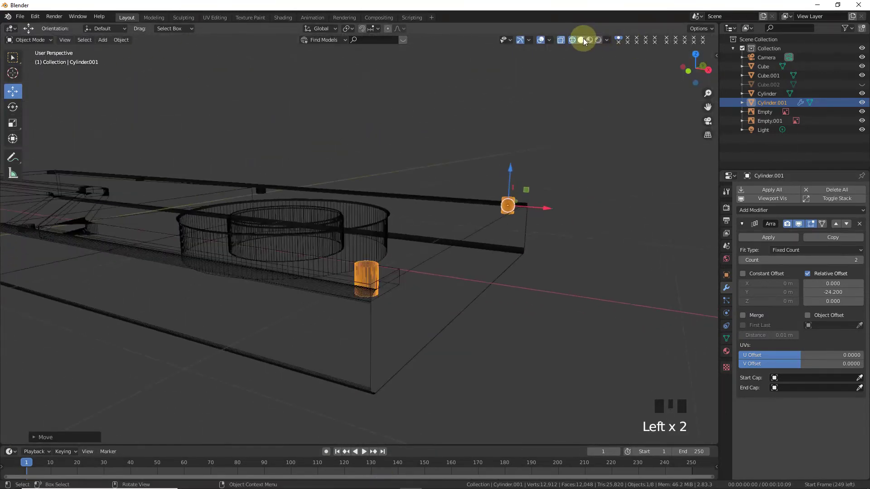
left_click(582, 40)
left_click(472, 244)
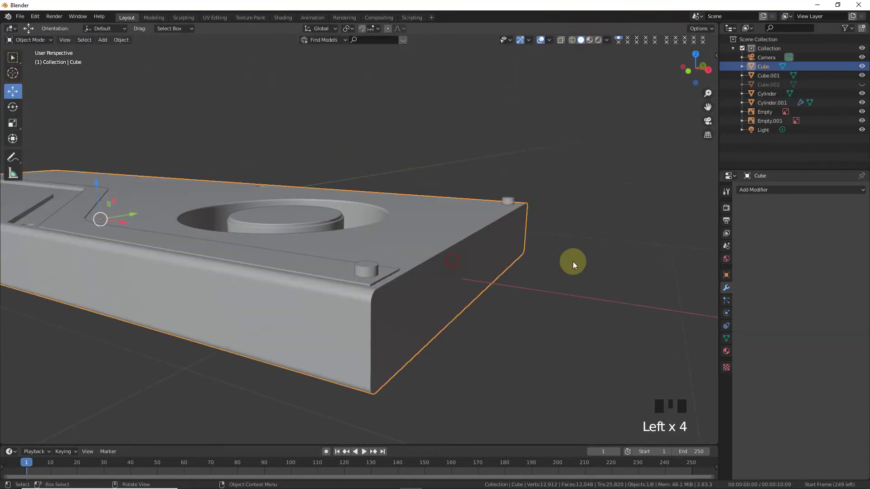
left_click(749, 190)
left_click(693, 229)
left_click(859, 260)
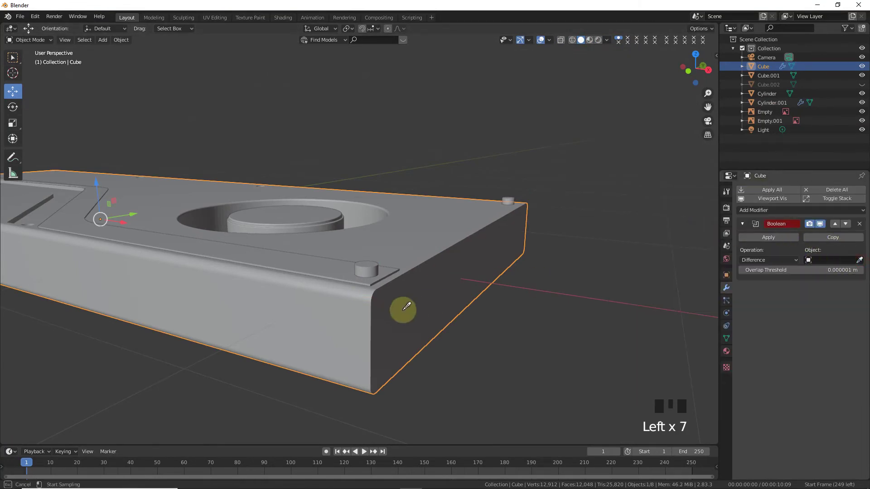
left_click(362, 269)
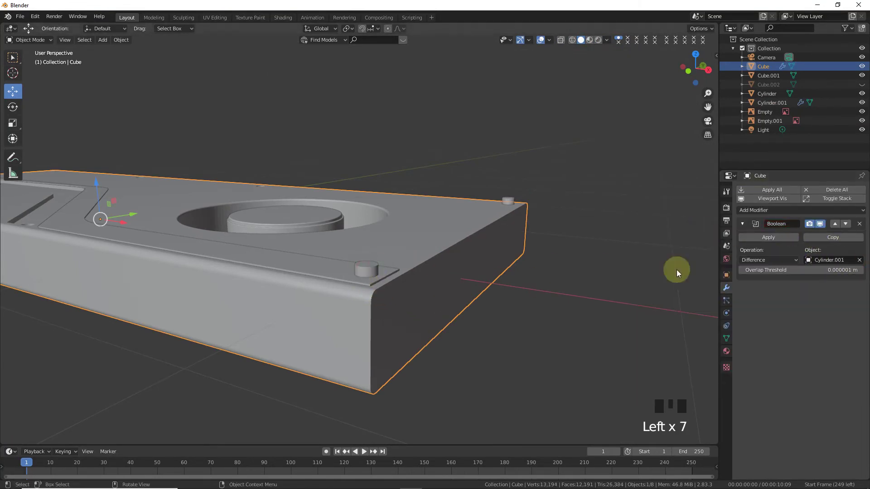
- Apply the card body's Boolean Difference, hide the fan-end cylinder pair, and undo the hiding
left_click(752, 238)
left_click(374, 269)
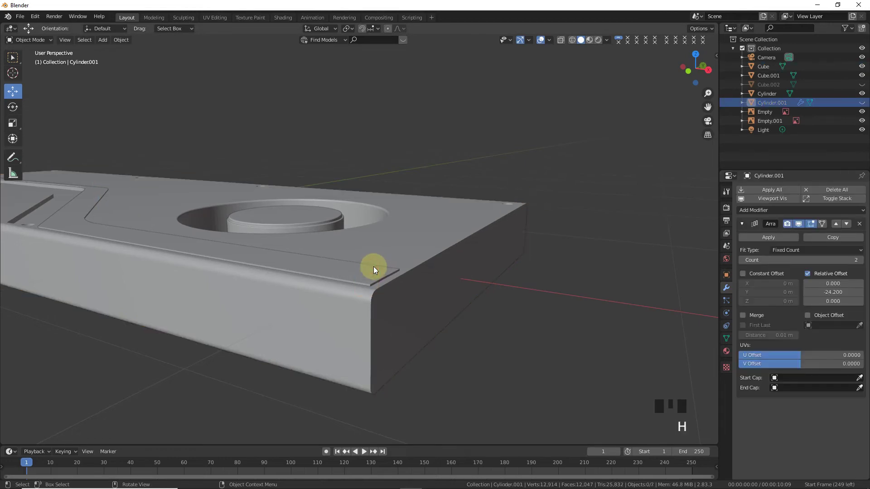
left_click(361, 278)
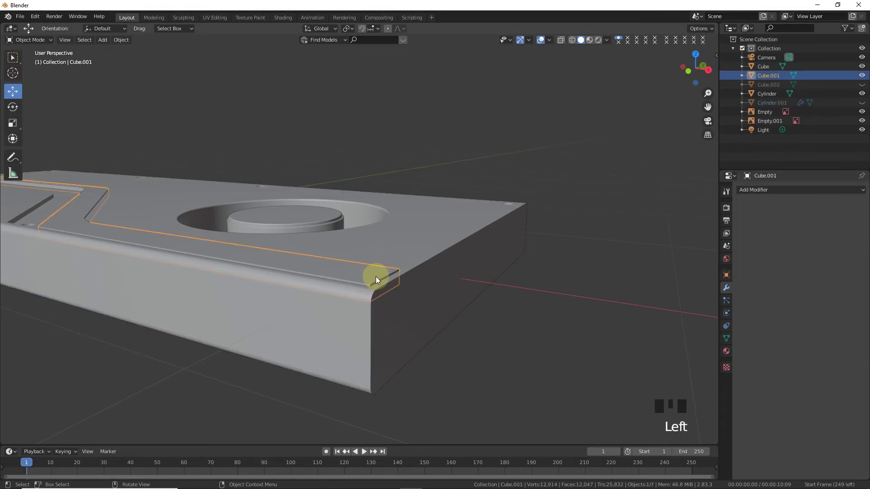
key("ctrl+z")
key("ctrl+z")
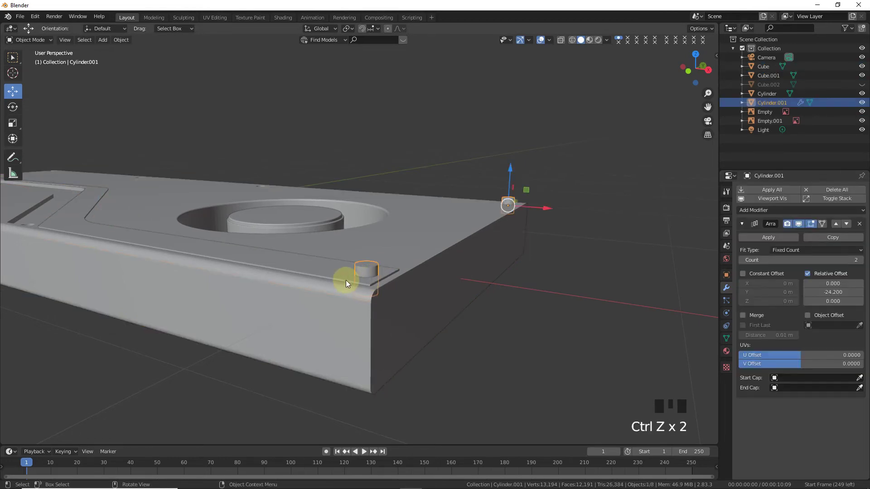
- Add a Boolean Difference modifier to the raised strip with the fan-end cylinder pair as its object, and apply it
left_click(346, 281)
left_click(757, 190)
left_click(711, 229)
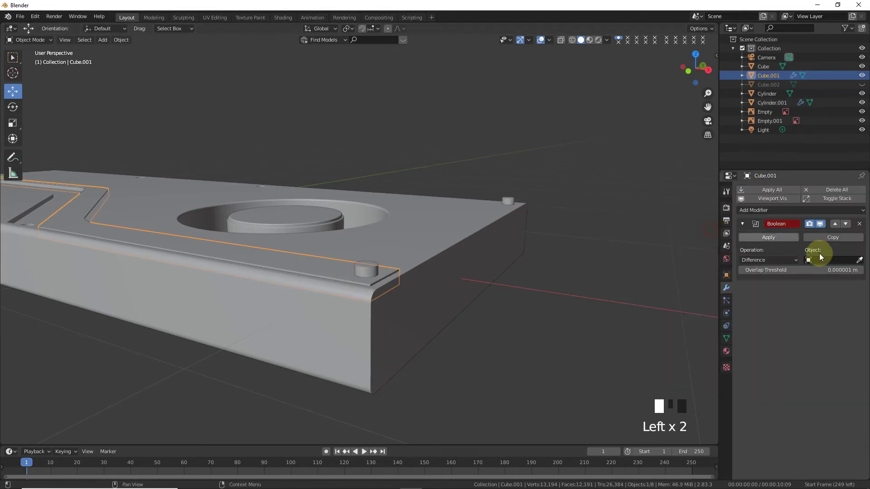
left_click_drag(862, 261, 375, 272)
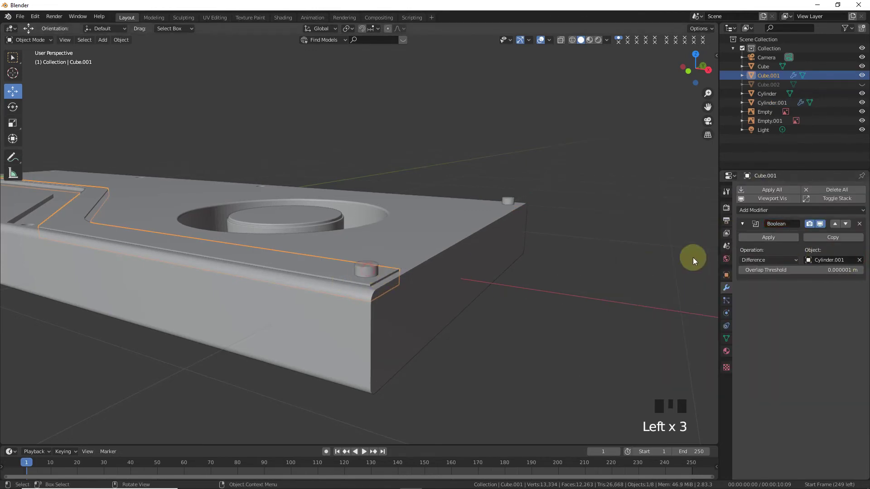
left_click(772, 238)
- Hide the fan-end cylinder pair, select the card body and inspect the screw holes across its face
left_click(371, 269)
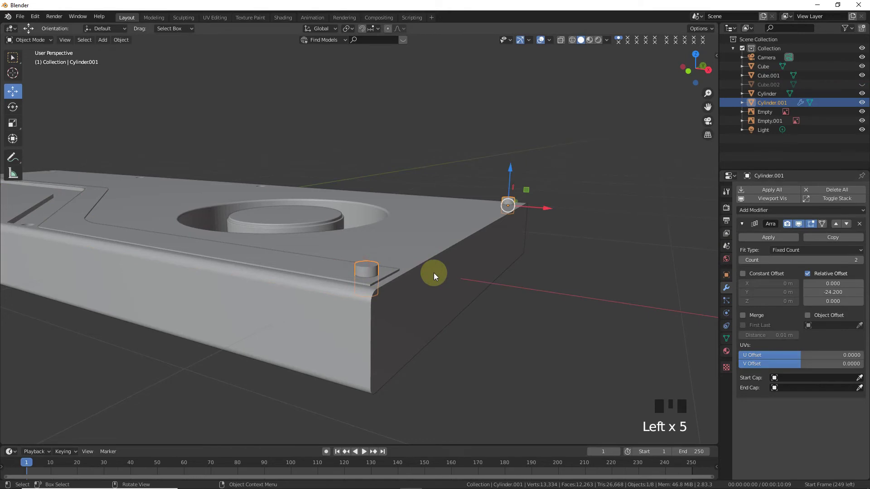
key("h")
left_click(408, 296)
left_click_drag(682, 78, 511, 227)
scroll(611, 183, "down", 2)
scroll(369, 222, "down", 1)
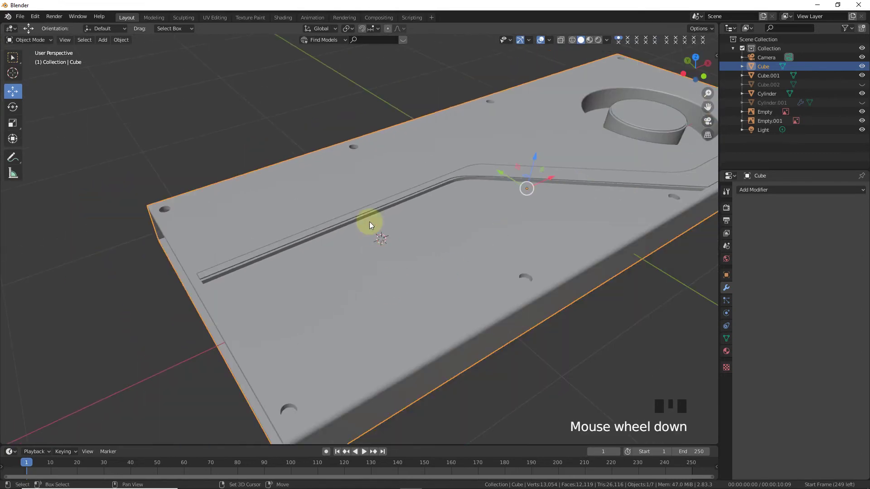
- Add a Bolt mesh to the scene
key("shift+a")
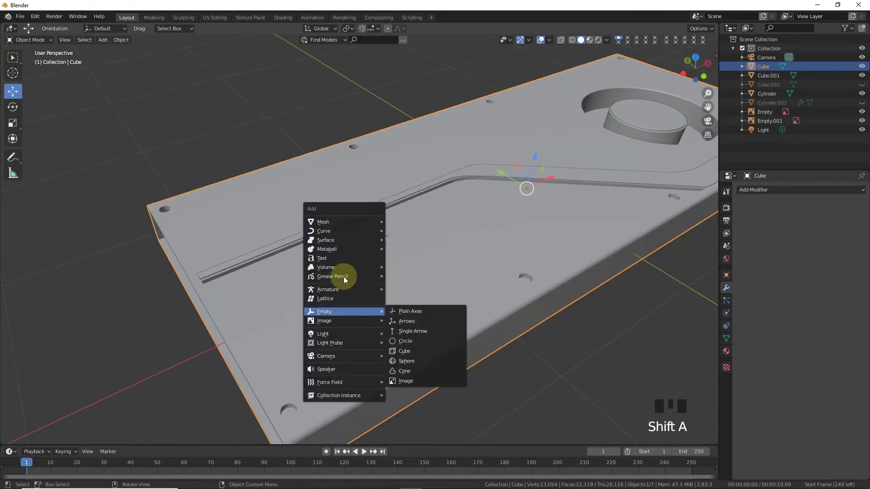
mouse_move(343, 222)
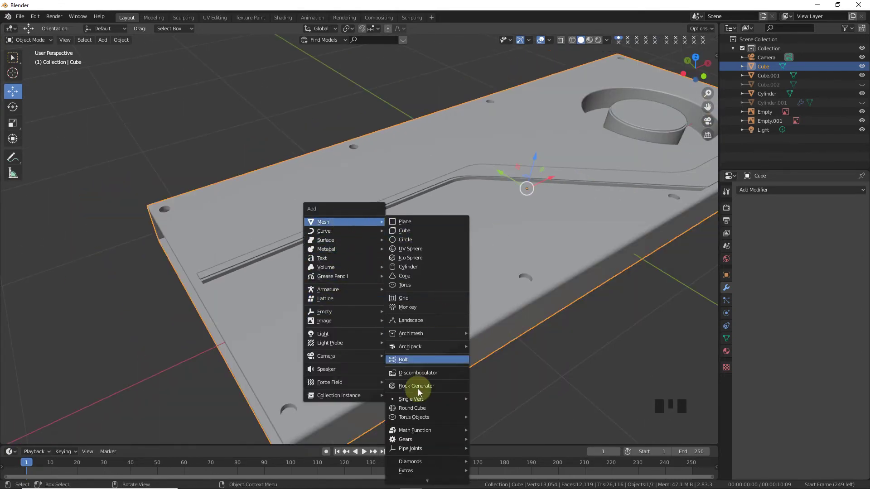
left_click(420, 359)
scroll(426, 357, "down", 6)
left_click_drag(698, 104, 655, 114)
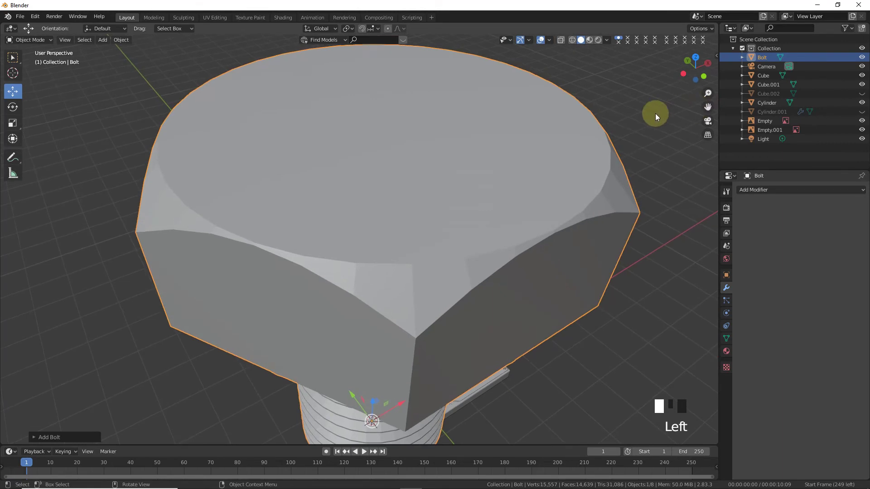
- View the add-ons list in the preferences and close it again
left_click(35, 16)
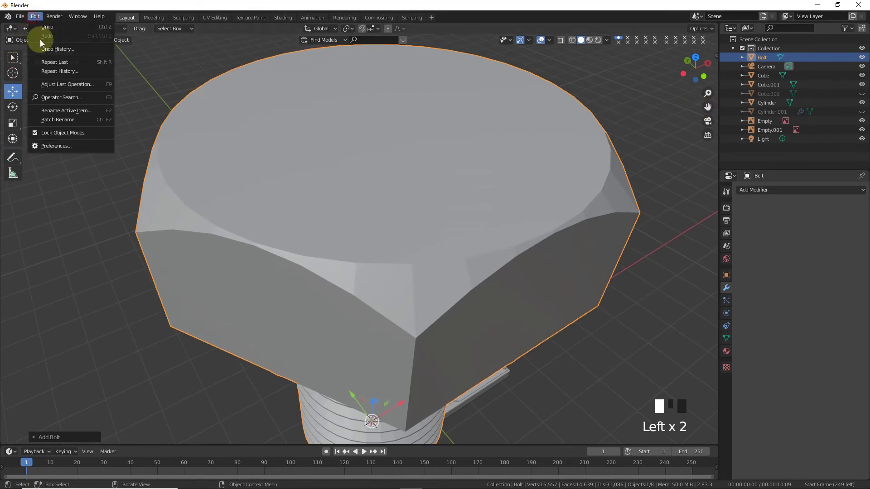
left_click(56, 146)
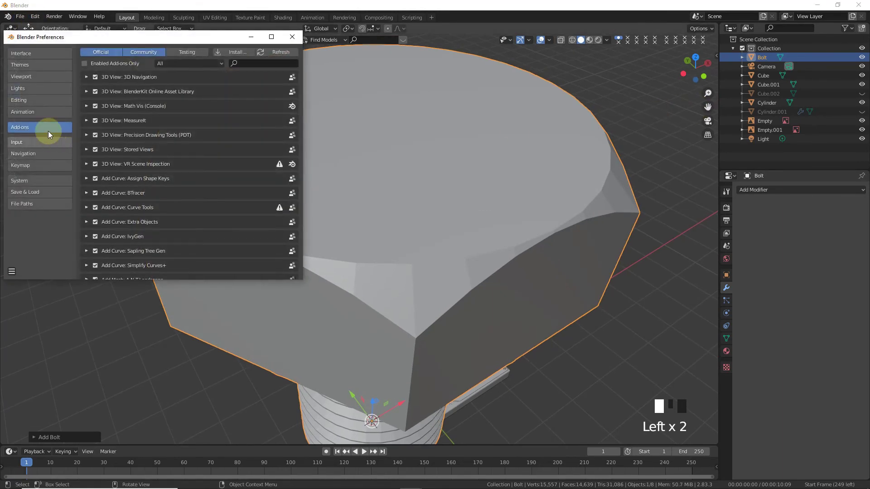
left_click(286, 40)
- Configure the bolt with a Phillips bit, counter sink head, 3.4 m thread length and 4.1 m bit diameter
left_click(36, 437)
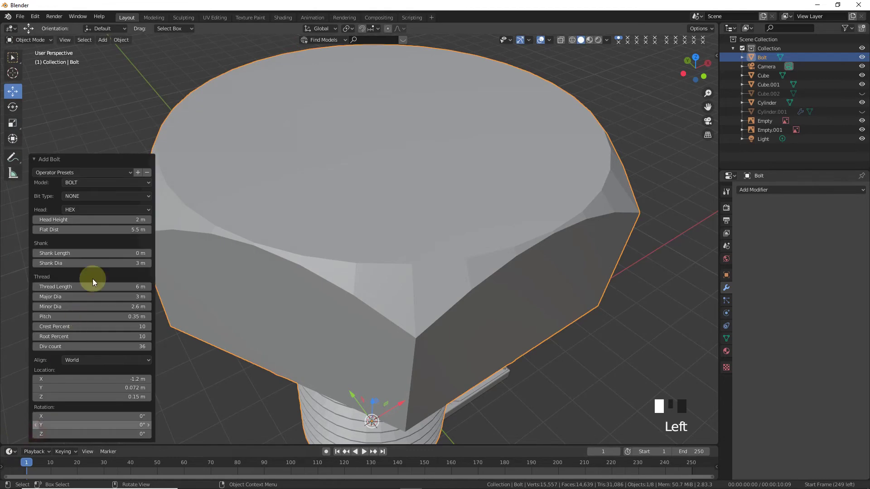
left_click_drag(102, 197, 88, 260)
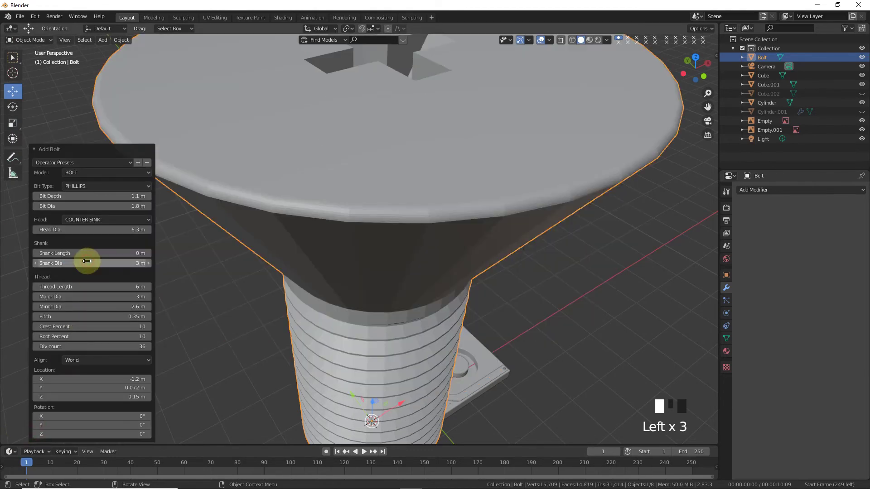
left_click_drag(121, 284, 73, 284)
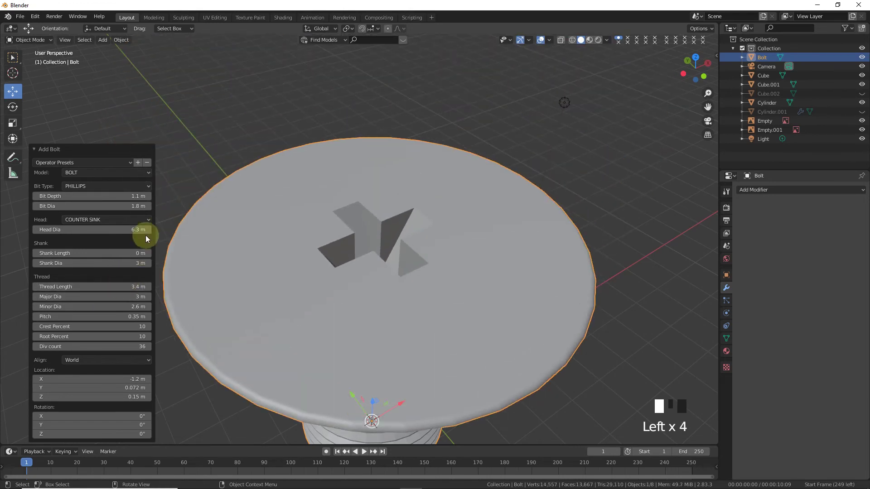
left_click_drag(90, 206, 131, 206)
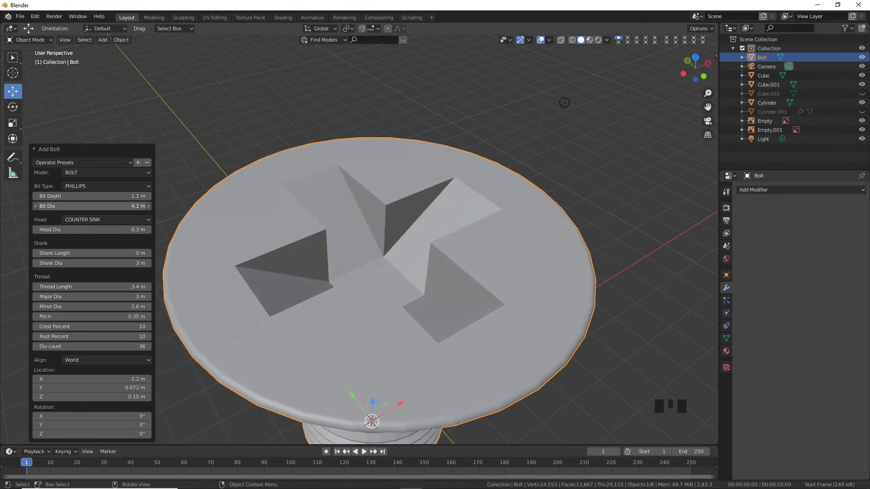
- Assign a new material to the bolt
scroll(521, 252, "down", 3)
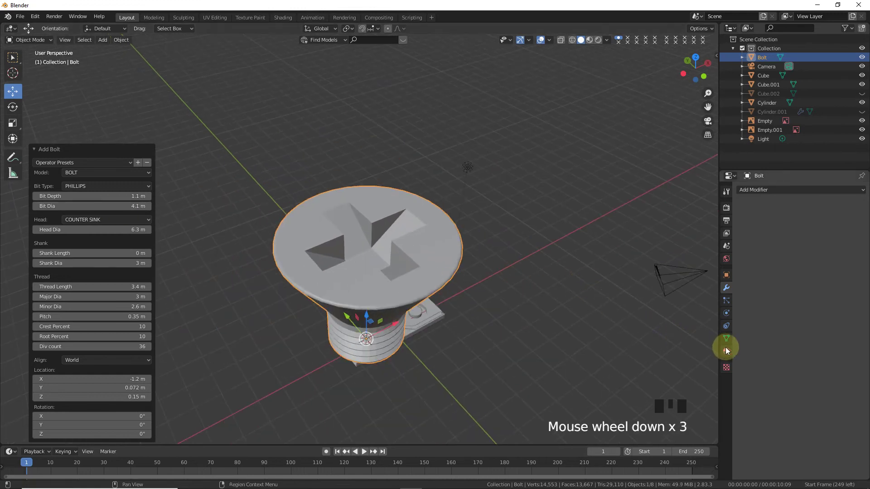
left_click(727, 351)
left_click(800, 224)
left_click(800, 224)
- Scale the bolt down by 0.117 and again by 0.473, checking its size against the card from above
key("s")
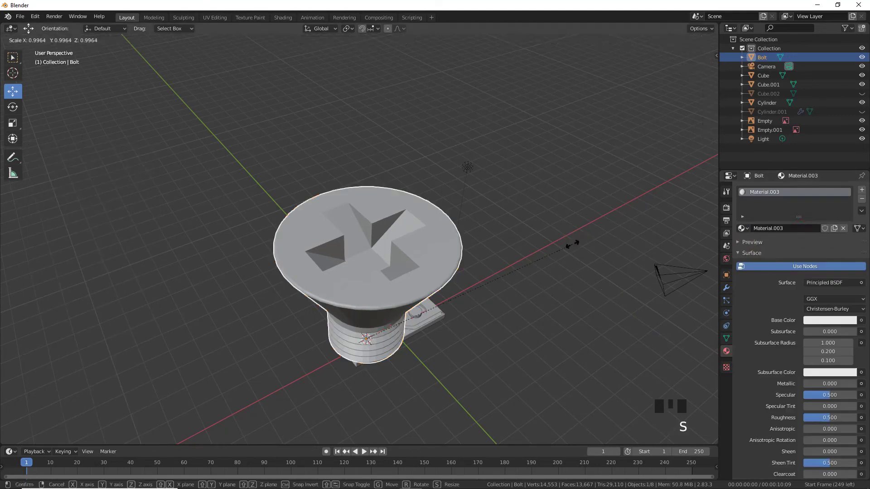
left_click(386, 323)
key("KP_7")
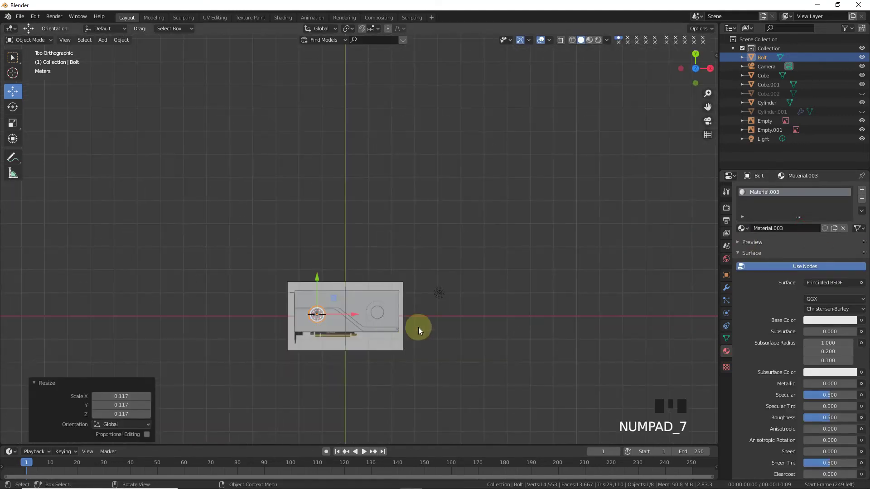
scroll(416, 318, "up", 5)
left_click_drag(707, 107, 865, 3)
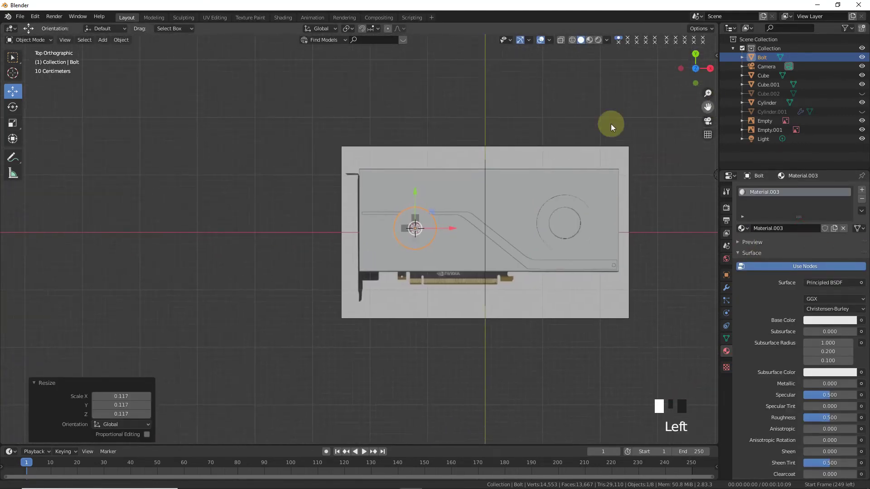
scroll(453, 168, "up", 5)
key("s")
left_click(529, 212)
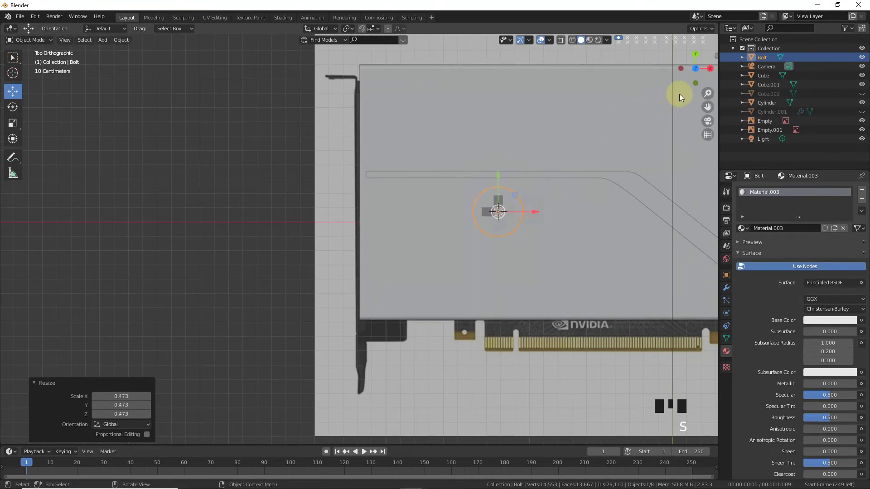
- Move the bolt about -0.873 m in X and 0.917 m in Y to the upper bracket-end screw, and show it in wireframe
left_click_drag(710, 103, 365, 189)
scroll(365, 188, "up", 5)
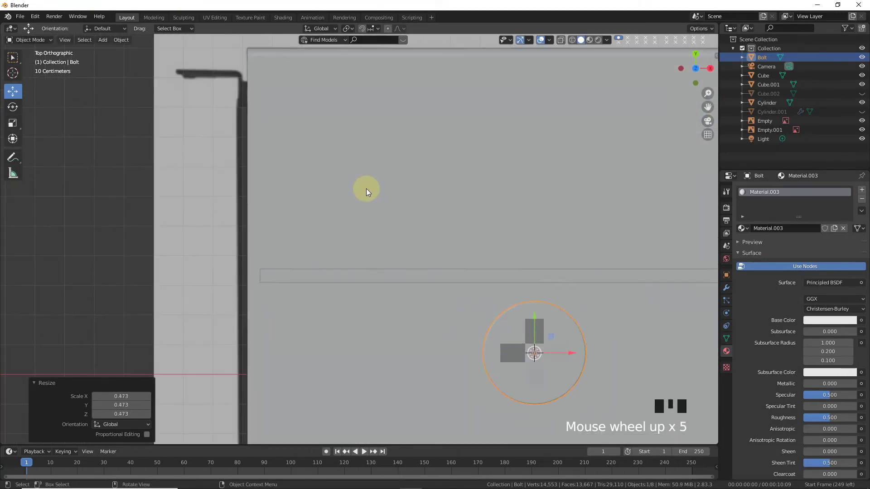
key("g")
left_click(270, 65)
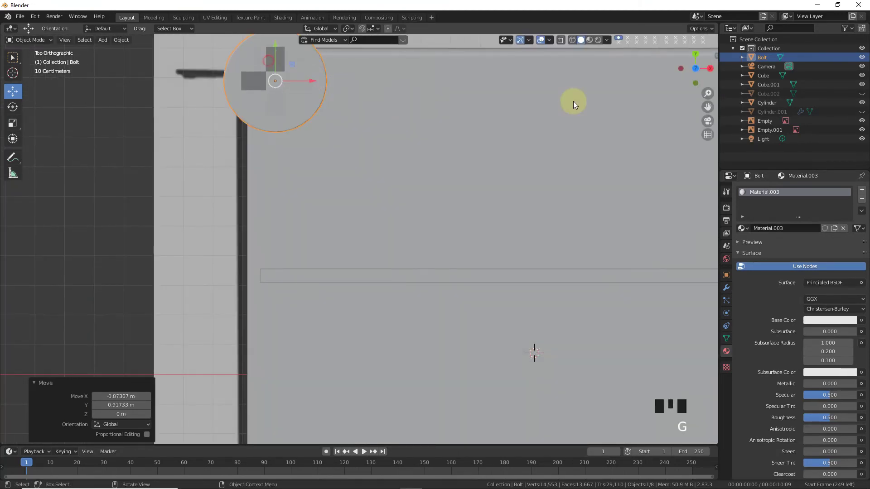
left_click(572, 40)
scroll(338, 148, "up", 3)
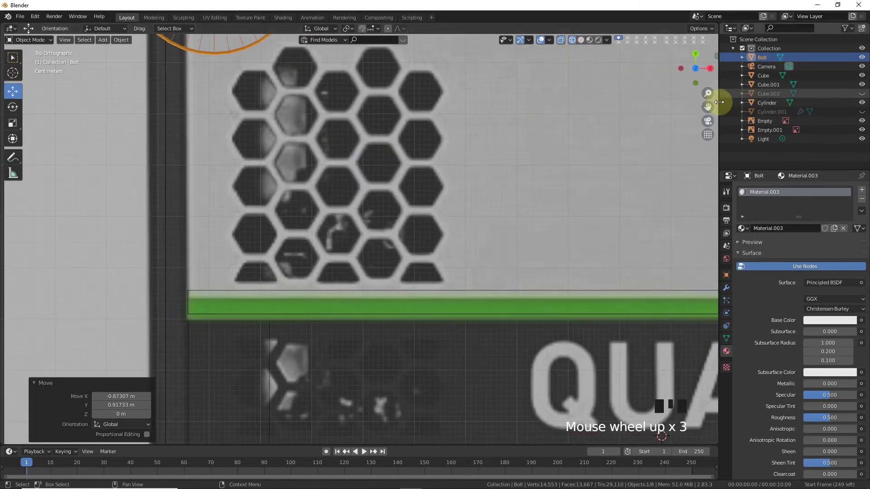
left_click_drag(708, 107, 830, 373)
scroll(305, 171, "up", 7)
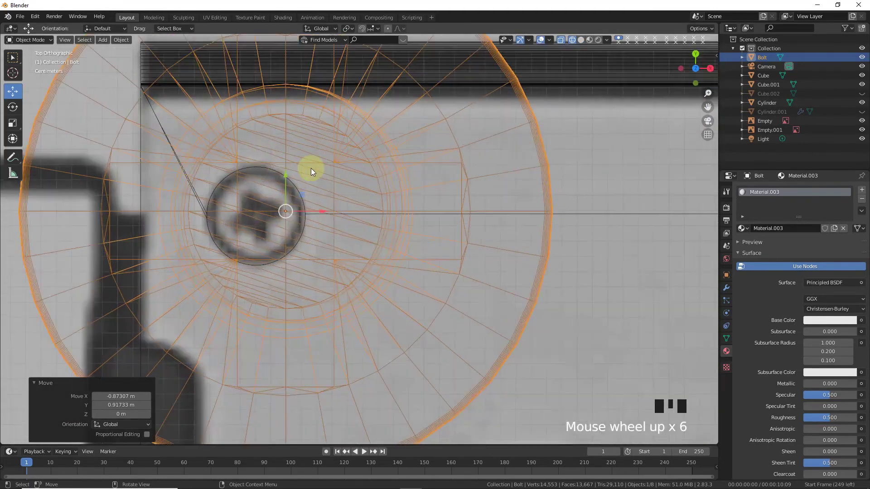
- Scale down and reposition the bolt until its head matches the screw in the reference image's upper bracket-end corner
key("s")
left_click(316, 194)
left_click_drag(298, 208, 262, 206)
key("s")
left_click(364, 193)
left_click_drag(232, 178, 231, 183)
key("s")
left_click(342, 183)
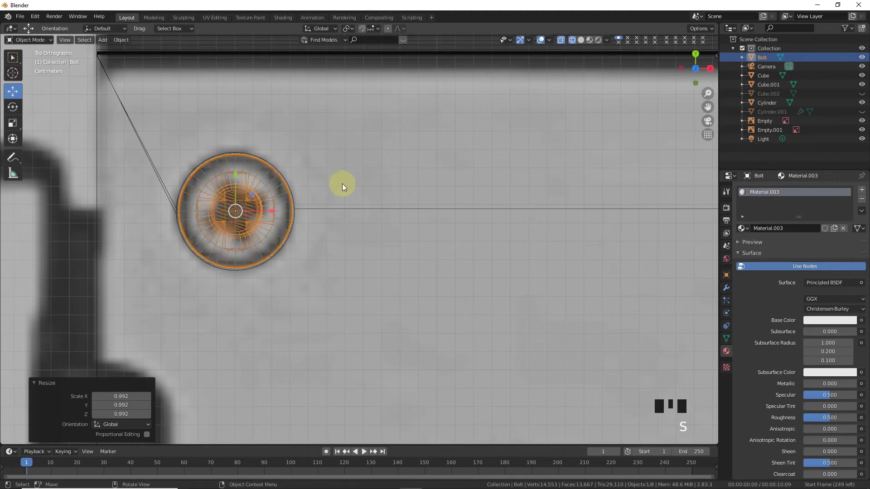
- Add an Array modifier to the bolt with a count of 3 and a relative X offset of 20.5
scroll(358, 211, "down", 6)
left_click_drag(708, 107, 640, 161)
scroll(619, 265, "down", 4)
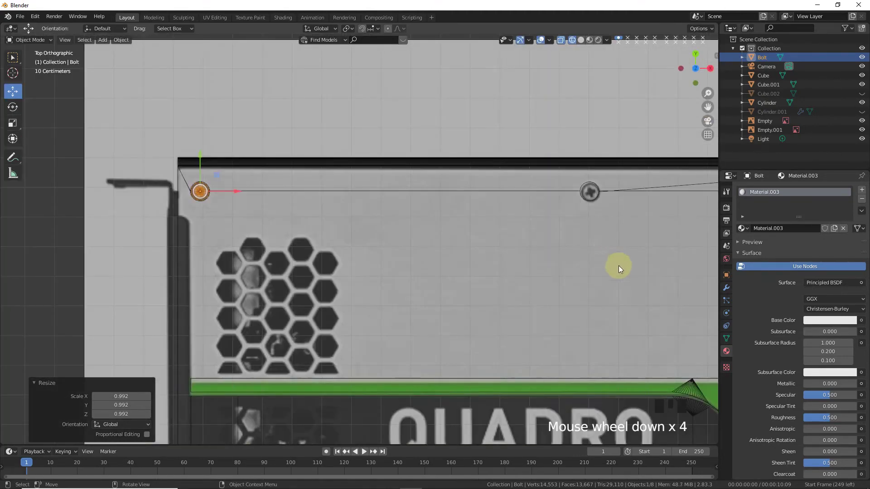
left_click(726, 287)
left_click(766, 190)
left_click(705, 210)
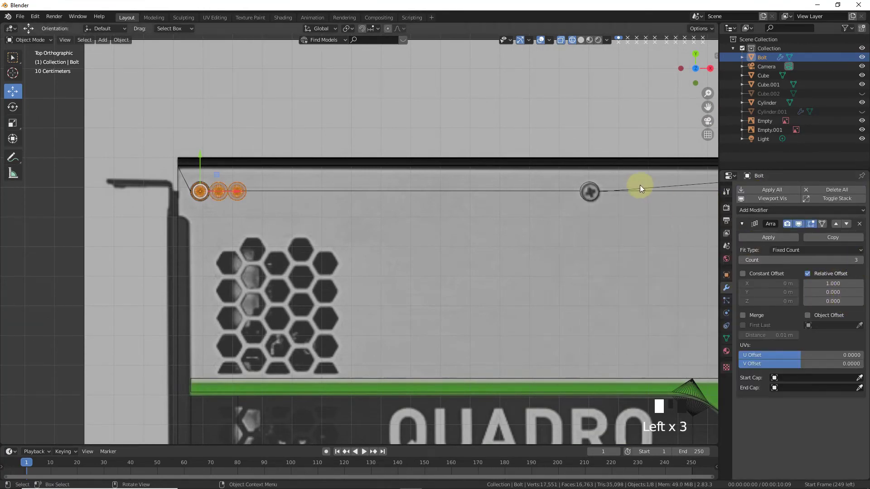
left_click_drag(814, 284, 861, 283)
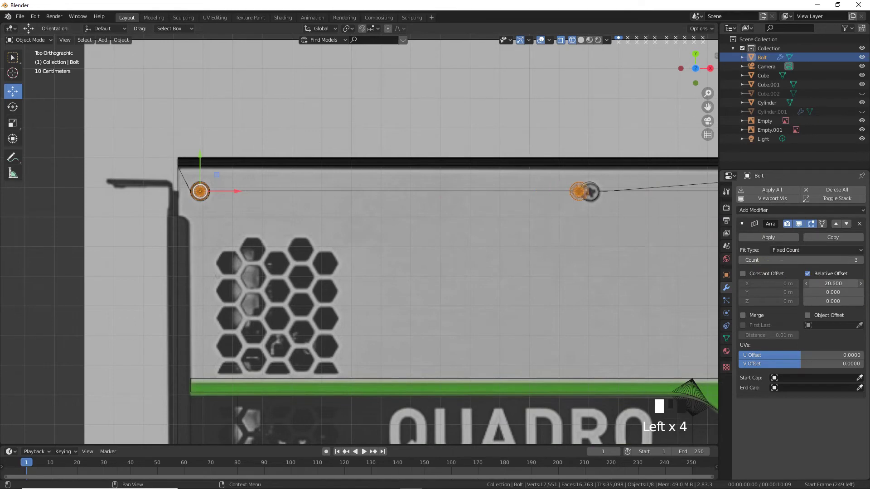
- Refine the bolt array's relative X offset to 21.070 so the copies align with the reference screws
left_click_drag(707, 111, 176, 121)
scroll(502, 146, "up", 4)
mouse_move(831, 292)
left_mouse_down("shift")
mouse_move(842, 292)
mouse_move(835, 283)
left_mouse_up("shift")
key("ctrl+z")
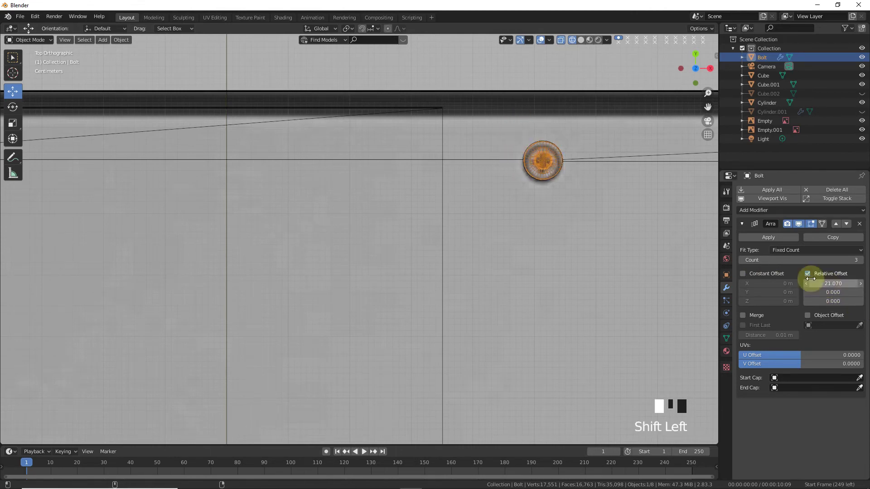
scroll(620, 180, "up", 4)
left_click_drag(708, 107, 273, 224)
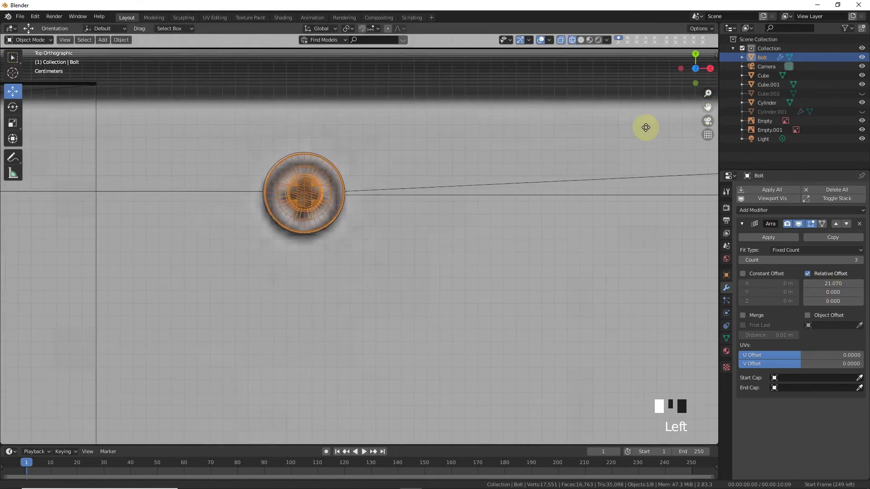
scroll(286, 116, "up", 3)
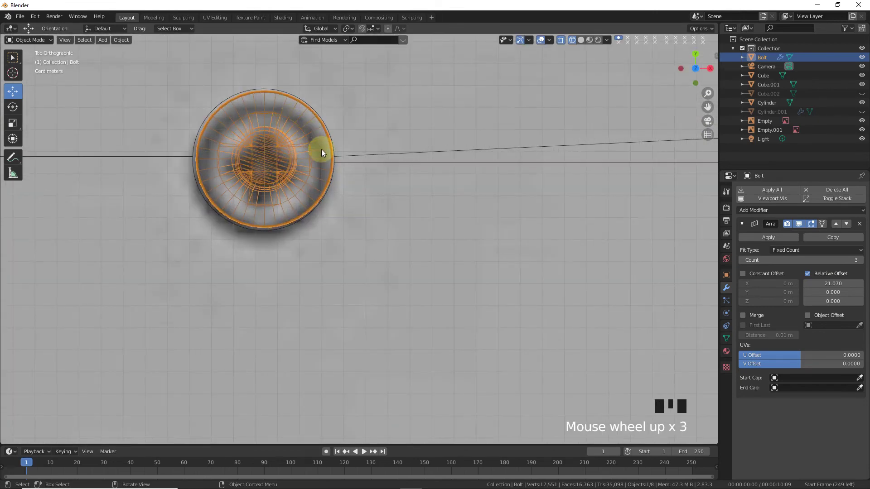
- Duplicate the upper bolt row and move the copy about -1.5645 m in Y to the lower row of screws
scroll(527, 279, "down", 11)
left_click_drag(699, 108, 715, 67)
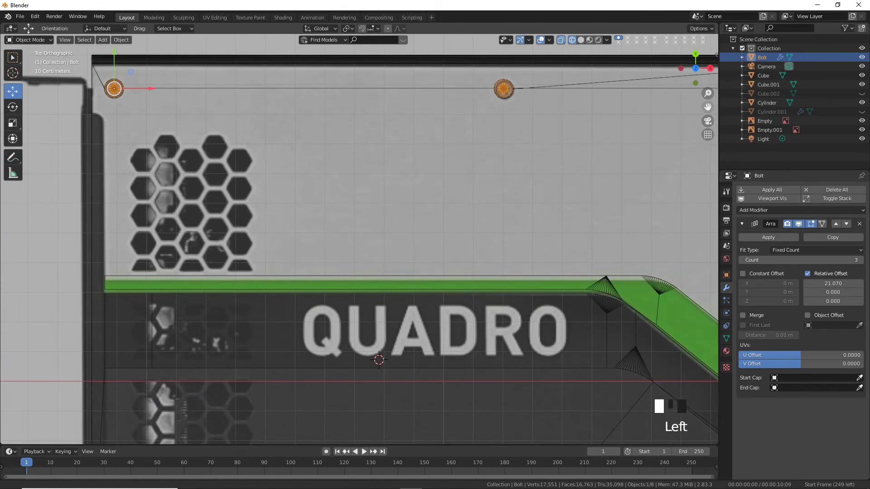
left_click(580, 40)
left_click(588, 41)
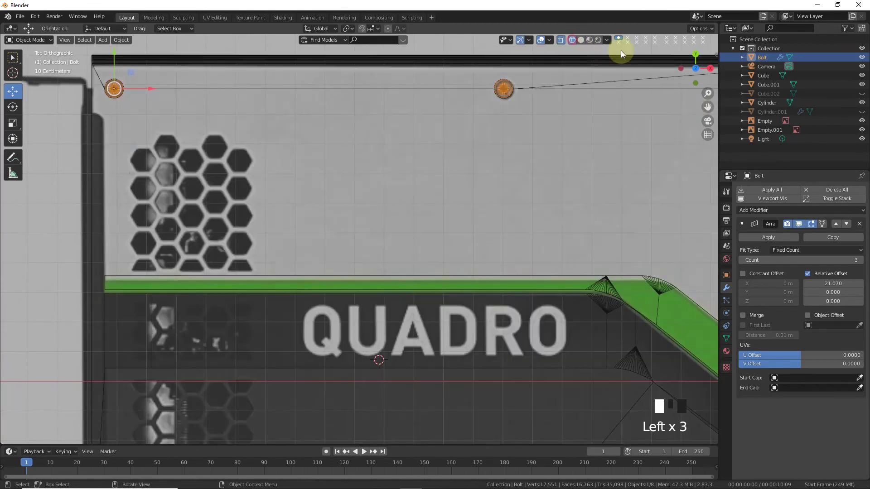
left_click_drag(708, 107, 717, 36)
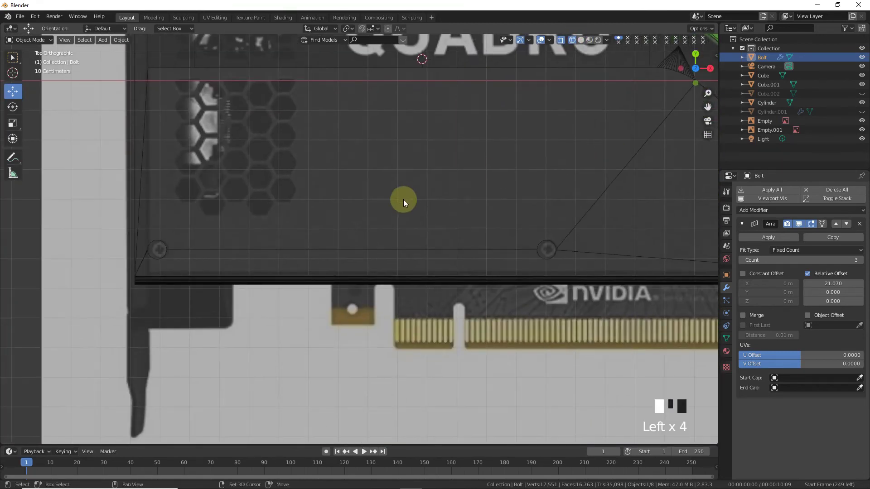
key("shift+d")
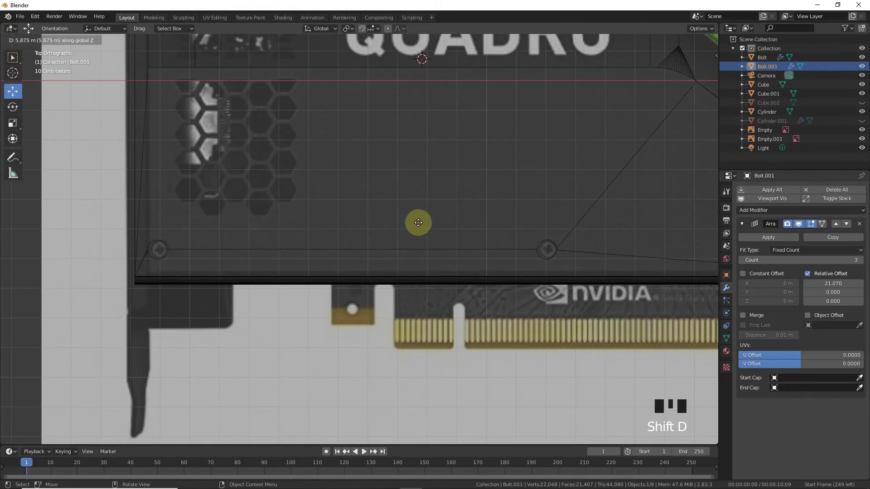
key("y")
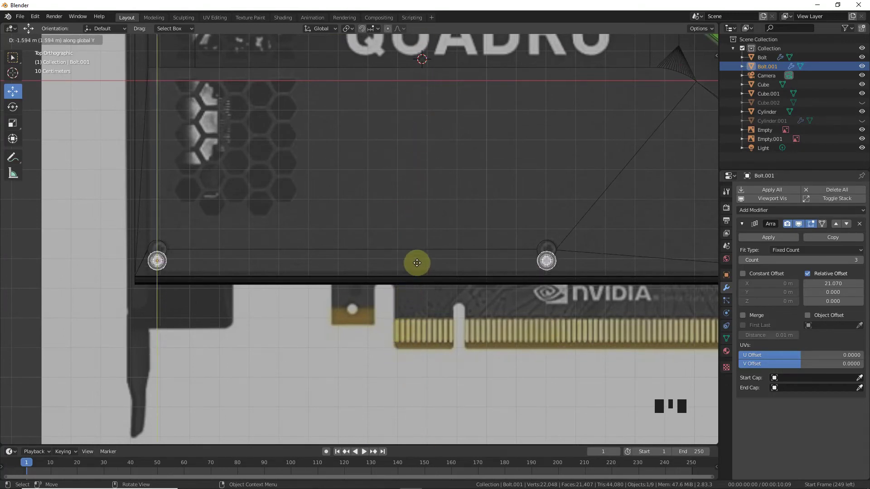
left_click(419, 253)
- Nudge the duplicated bolt row about 0.0084 m in Y so its heads line up with the lower screw holes
scroll(206, 185, "up", 4)
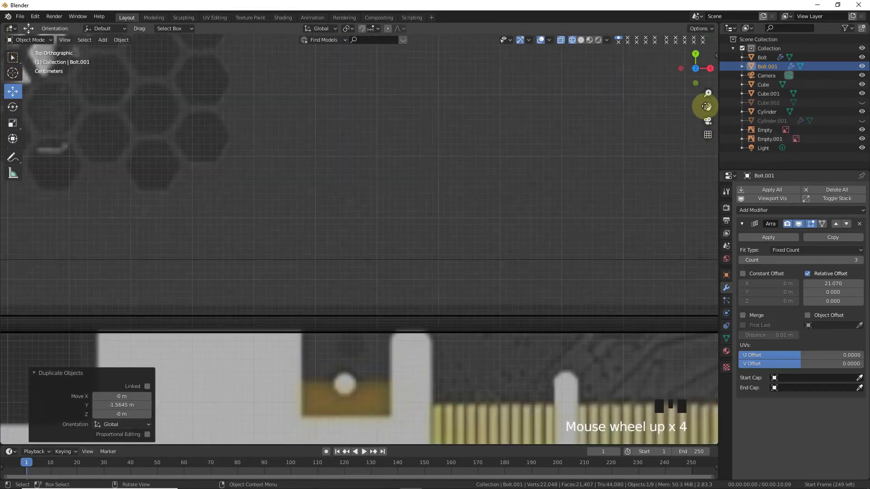
left_click_drag(707, 107, 865, 102)
scroll(177, 242, "up", 4)
left_click_drag(156, 243, 156, 227)
scroll(196, 237, "up", 2)
scroll(620, 187, "down", 4)
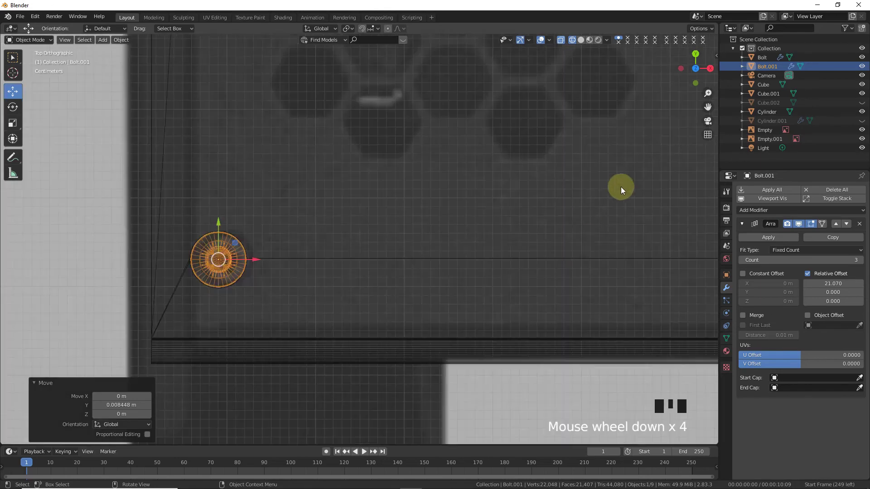
left_click_drag(708, 107, 265, 75)
scroll(585, 227, "down", 9)
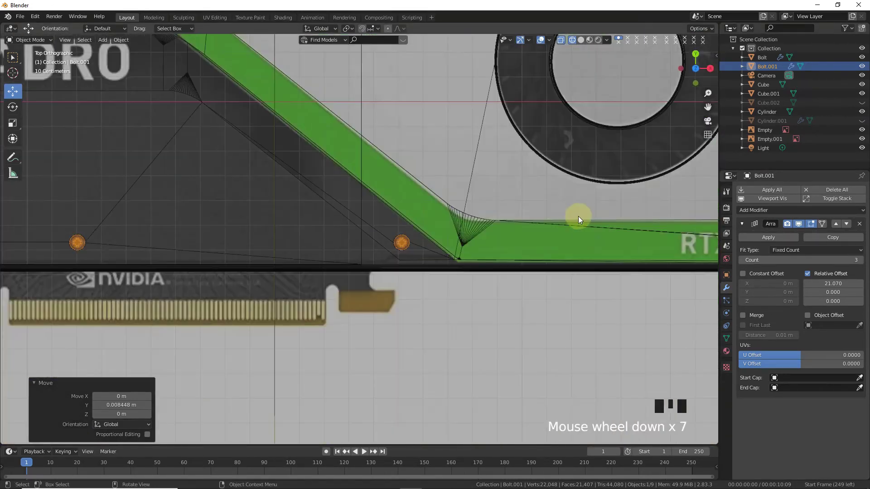
- Return to solid shading and apply the Array modifier of the lower bolt row
left_click_drag(695, 68, 701, 74)
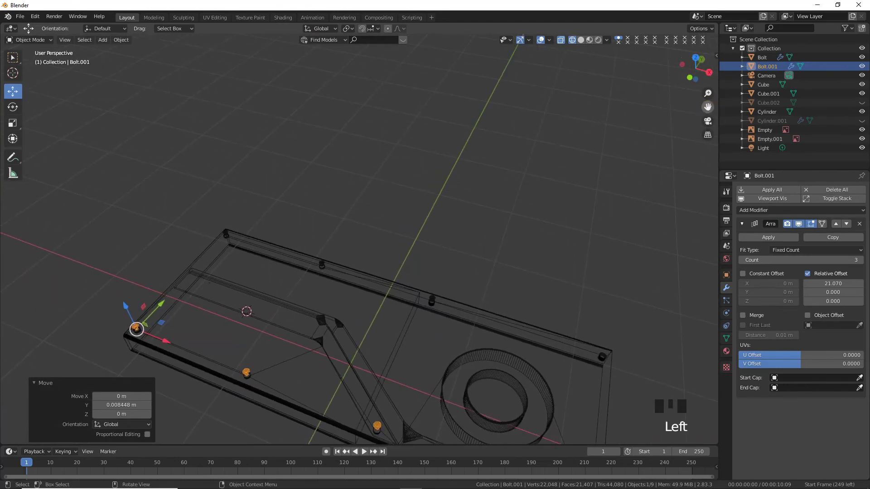
left_click_drag(708, 107, 677, 27)
scroll(477, 108, "up", 3)
left_click_drag(707, 107, 667, 69)
left_click_drag(712, 73, 562, 84)
mouse_move(708, 106)
left_mouse_down()
mouse_move(706, 82)
mouse_move(527, 46)
mouse_move(559, 41)
left_mouse_up()
left_click(583, 41)
left_click(369, 202)
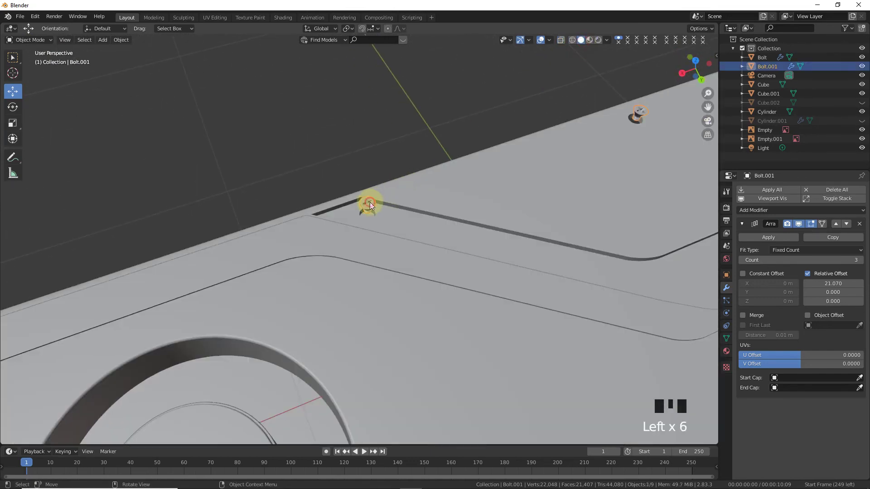
left_click(776, 237)
- Try to sink only the third bolt of the lower row about 0.08 m in Z, and undo it
key("Tab")
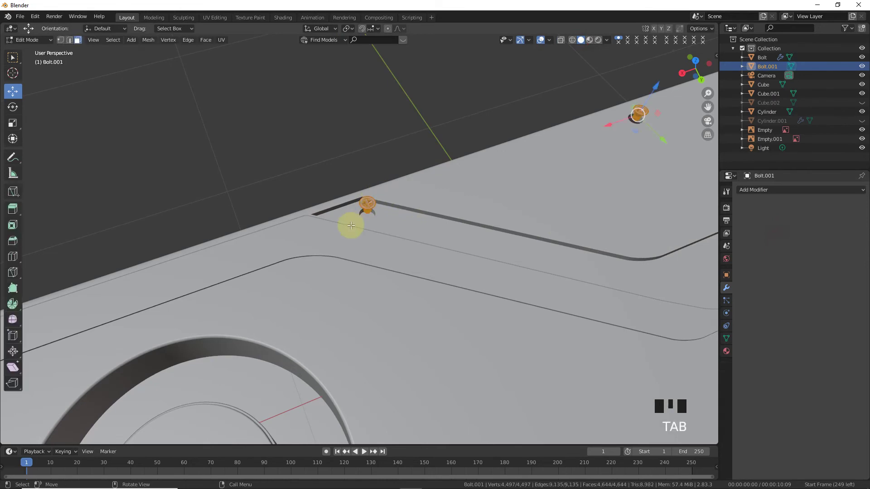
left_click(572, 40)
left_click(326, 150)
left_click(375, 229)
left_click_drag(365, 189, 370, 202)
left_click(581, 40)
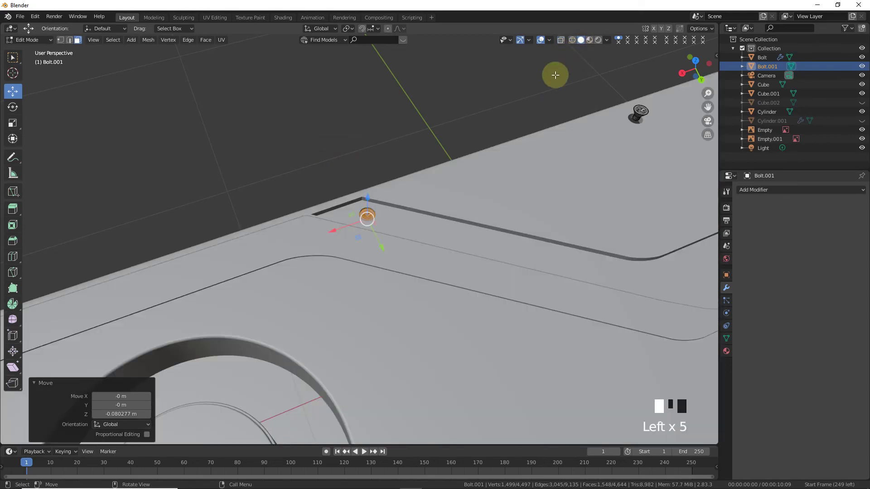
mouse_move(688, 72)
left_mouse_down()
mouse_move(696, 68)
mouse_move(656, 82)
left_mouse_up()
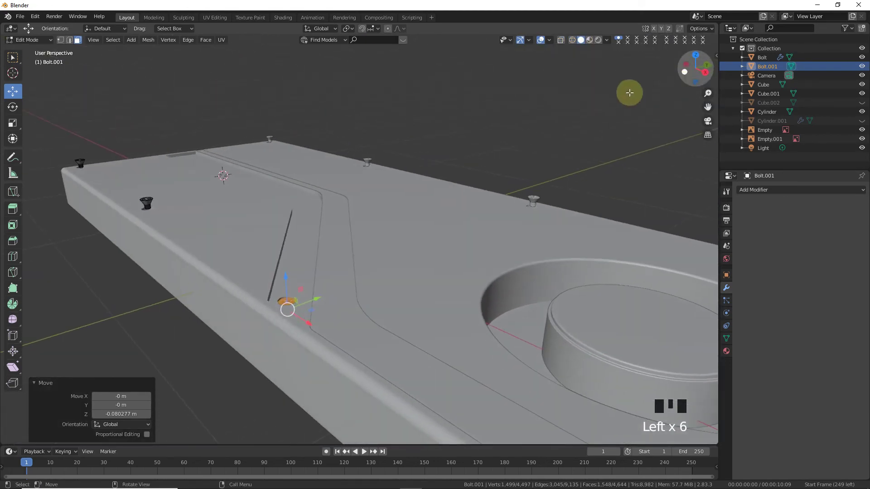
key("ctrl+z")
key("Tab")
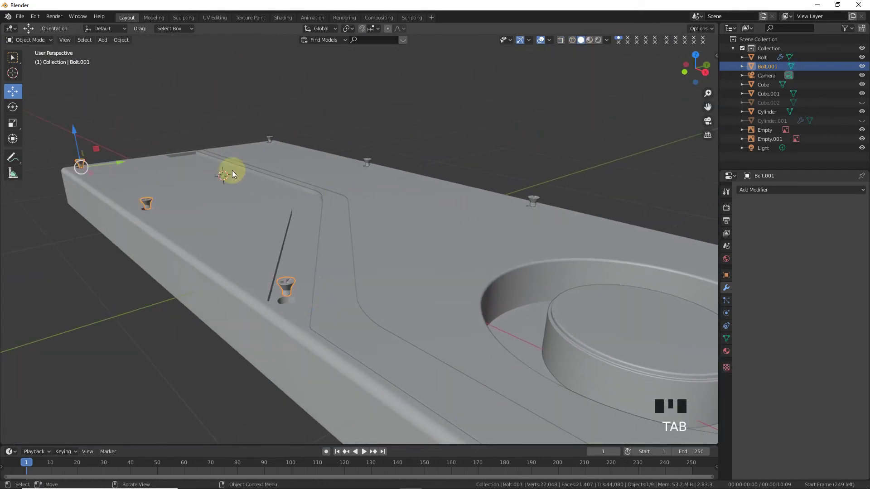
- Lower both bolt rows about 0.056 m in Z, and raise them slightly until the heads sit level in their holes
left_click(363, 161, "shift")
left_click_drag(183, 129, 184, 131)
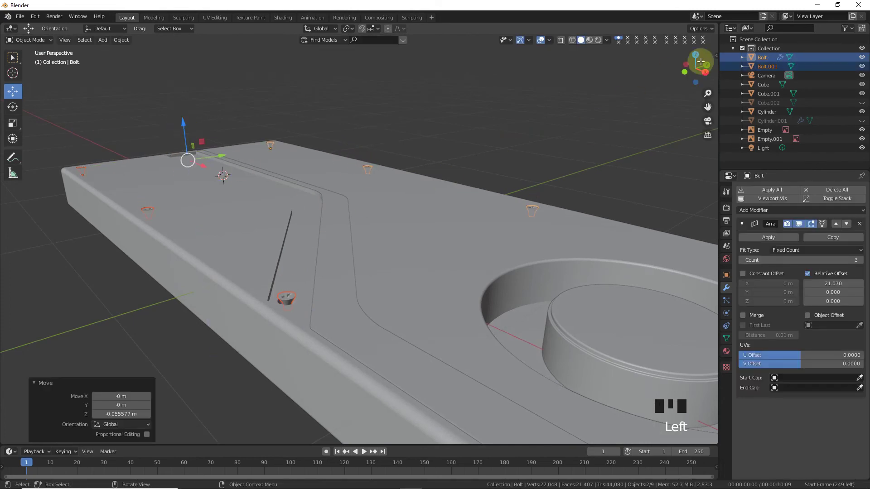
mouse_move(686, 71)
left_mouse_down()
mouse_move(815, 61)
mouse_move(827, 46)
mouse_move(689, 71)
left_mouse_up()
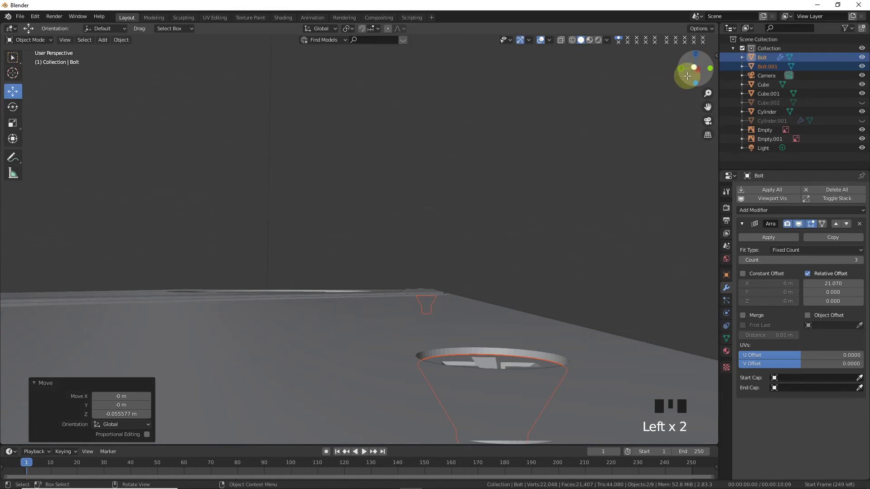
key("g")
key("z")
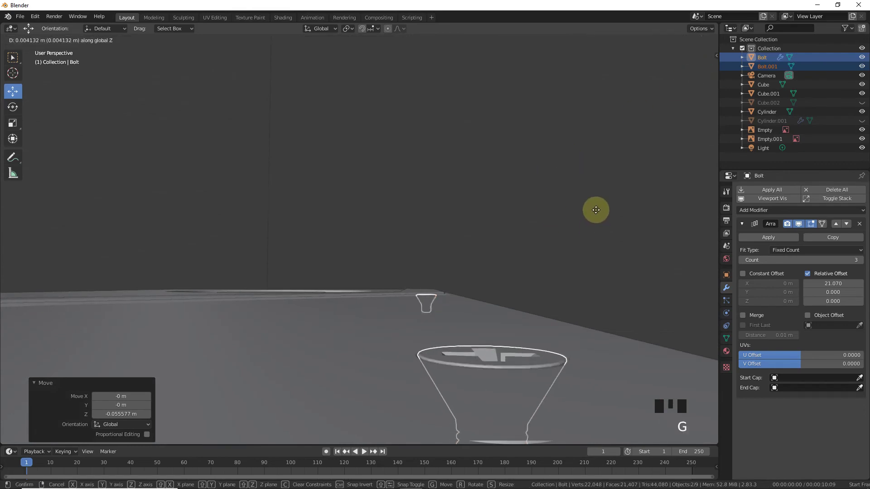
left_click(595, 212)
- Select the third bolt of the lower row in the mesh and lower it about 0.033 m in Z into its recess
left_click_drag(696, 71, 616, 98)
key("Tab")
left_click(337, 333)
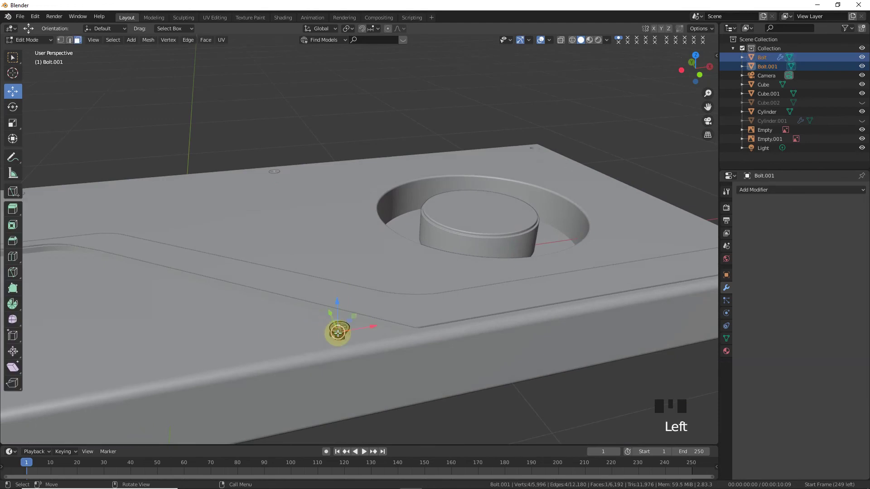
left_click_drag(695, 69, 402, 134)
left_click(572, 40)
left_click_drag(282, 295, 328, 304)
left_click_drag(286, 271, 287, 281)
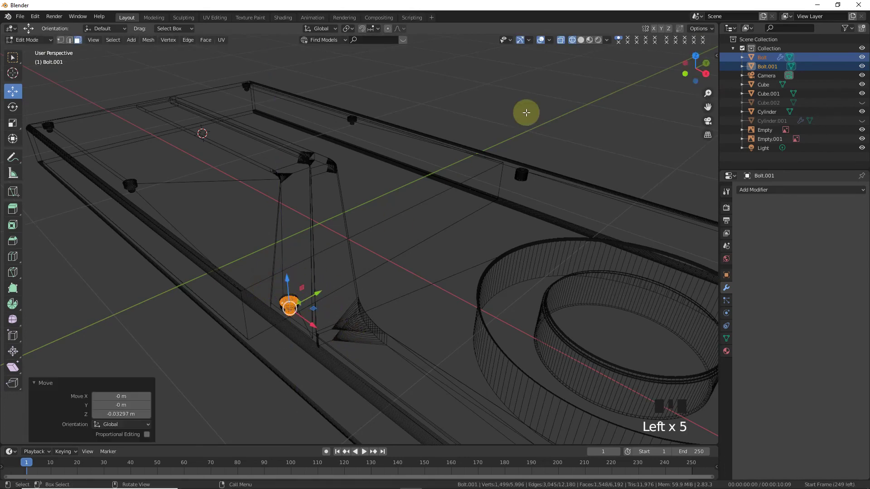
left_click(581, 40)
- Raise the third lower-row bolt about 0.011 m in Z so its head fits the recessed surface
mouse_move(689, 58)
left_mouse_down()
mouse_move(693, 72)
mouse_move(680, 74)
left_mouse_up()
scroll(276, 365, "up", 3)
left_click_drag(250, 365, 251, 365)
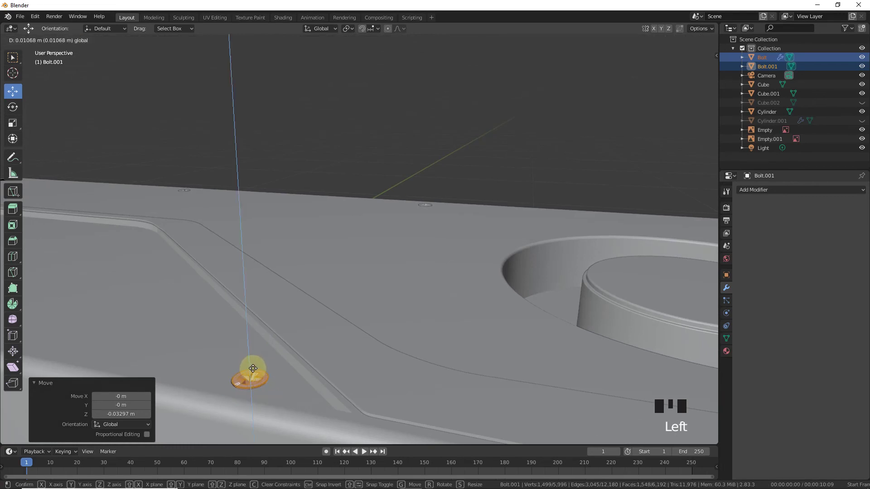
left_click_drag(253, 370, 253, 370)
key("Tab")
- Duplicate the upper bolt row and move the copy 4.3436 m in X to the upper fan-end corner hole
scroll(381, 292, "down", 6)
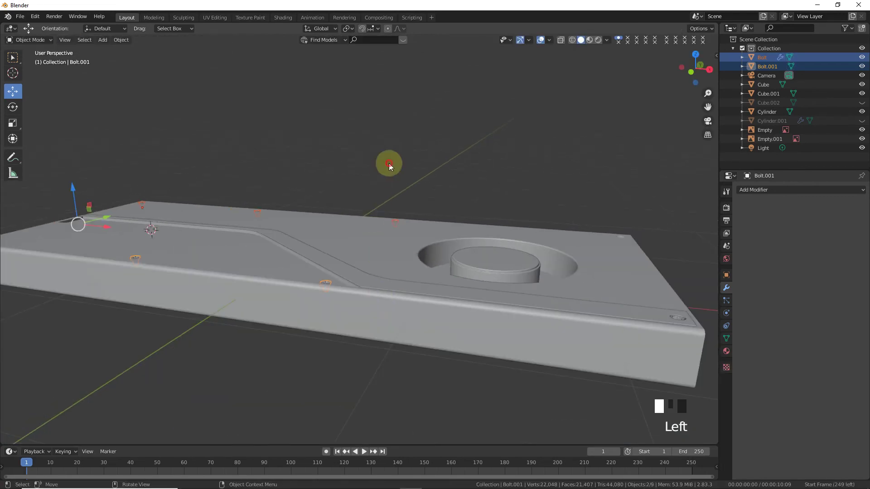
left_click_drag(693, 71, 698, 89)
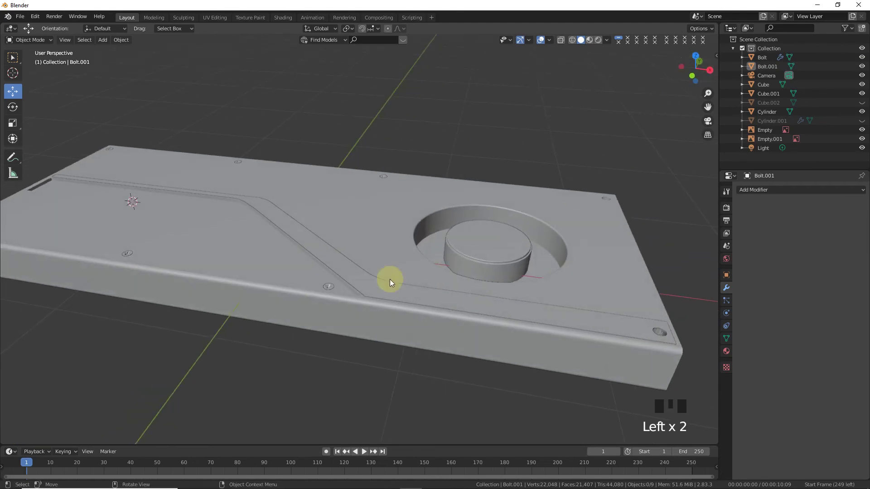
left_click(129, 255)
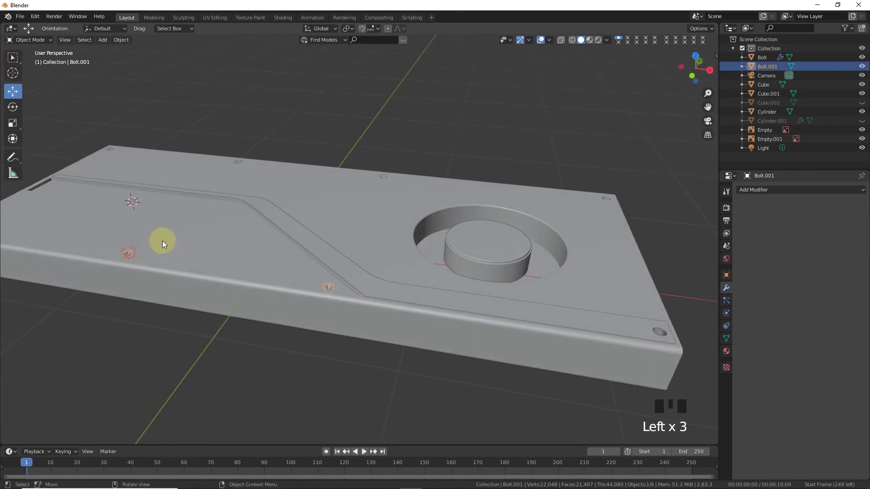
left_click(382, 177)
left_click(382, 175)
key("shift+d")
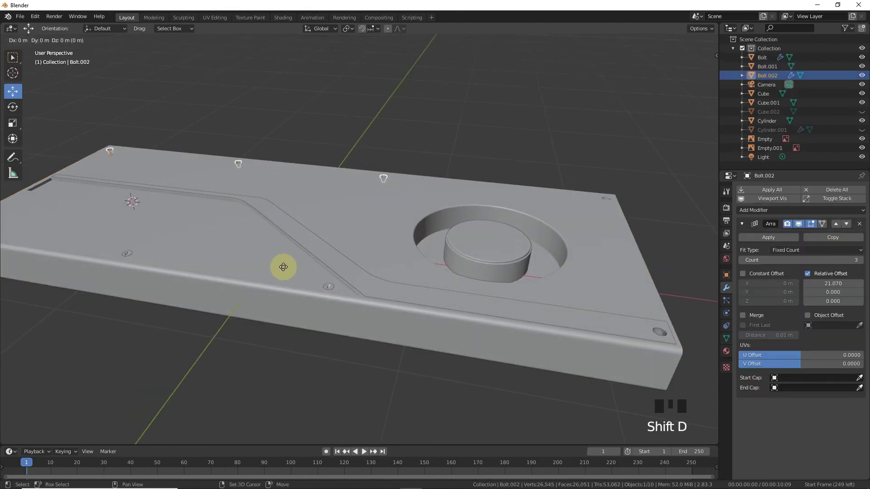
left_click(67, 275)
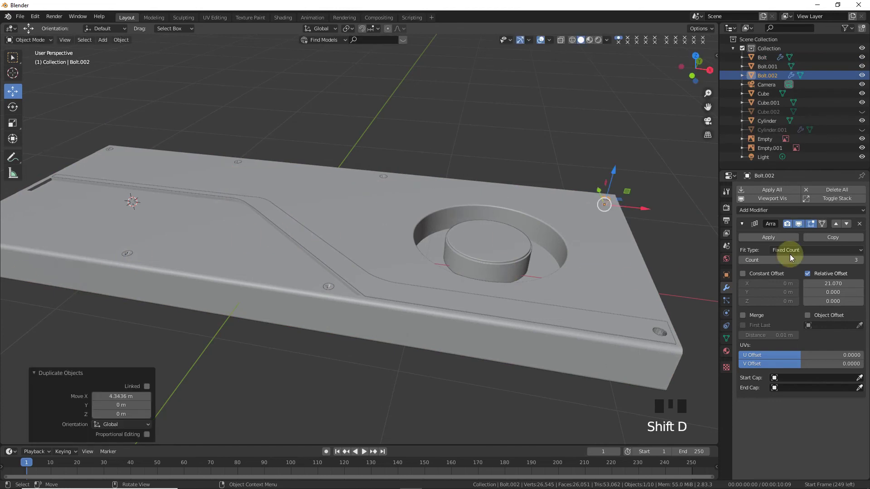
- Set the fan-end bolt array to a count of 2 with relative offsets of 0 in X and -24.800 in Y
left_click(833, 283)
left_click(825, 295)
type("1")
left_click(791, 323)
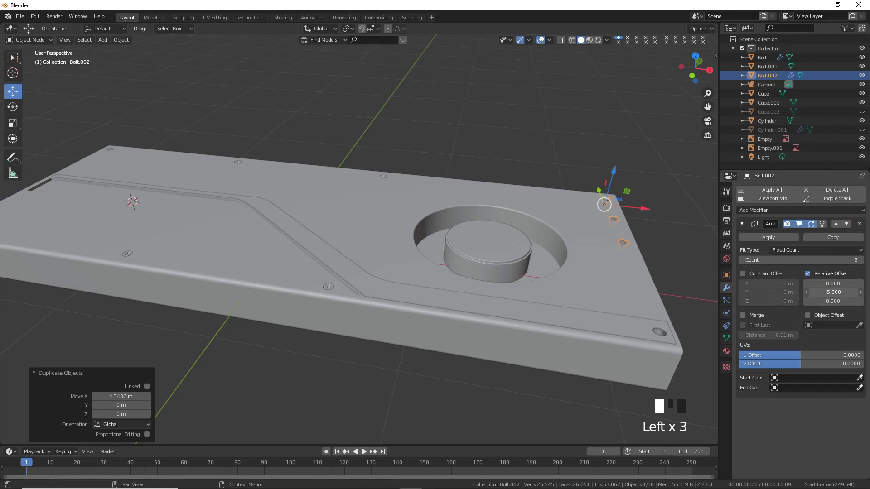
left_click(740, 261)
left_click_drag(832, 292, 770, 272)
- Refine the fan-end array's relative Y offset to -25.000 and shift the bolts about 0.0014 m in X to centre them in the holes
key("KP_7")
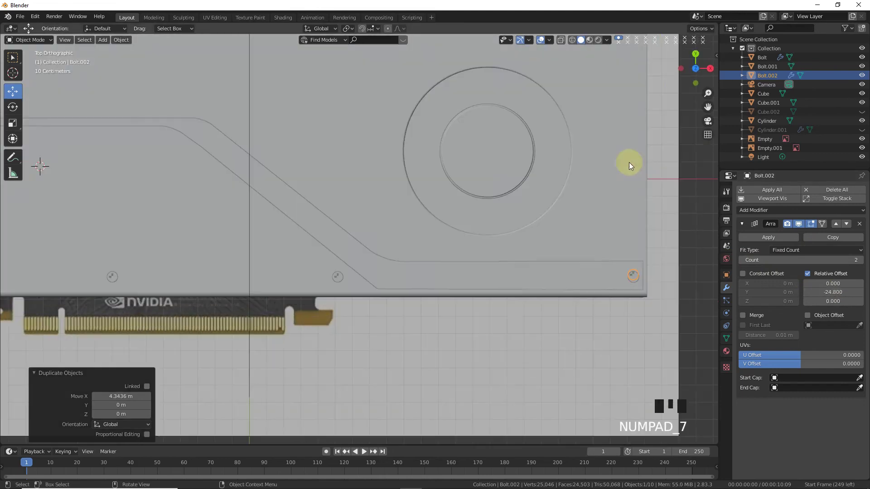
left_click_drag(698, 107, 469, 150)
scroll(543, 236, "up", 5)
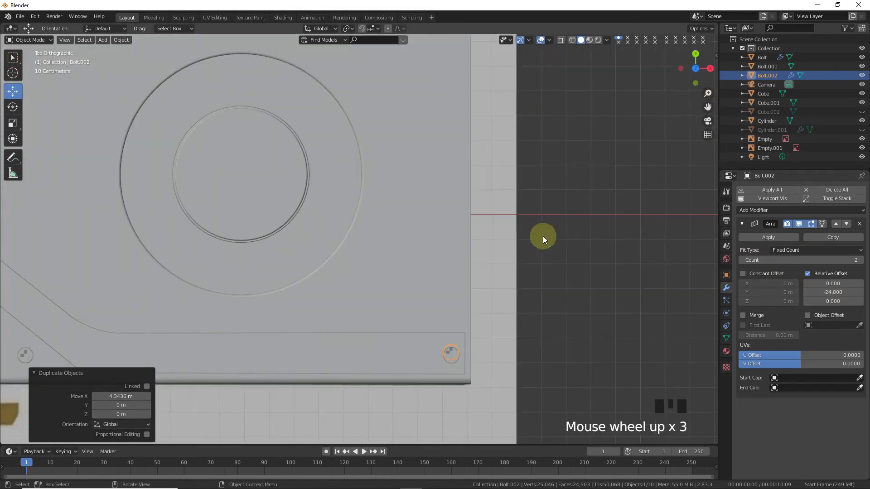
left_click_drag(710, 107, 705, 107)
scroll(427, 229, "up", 7)
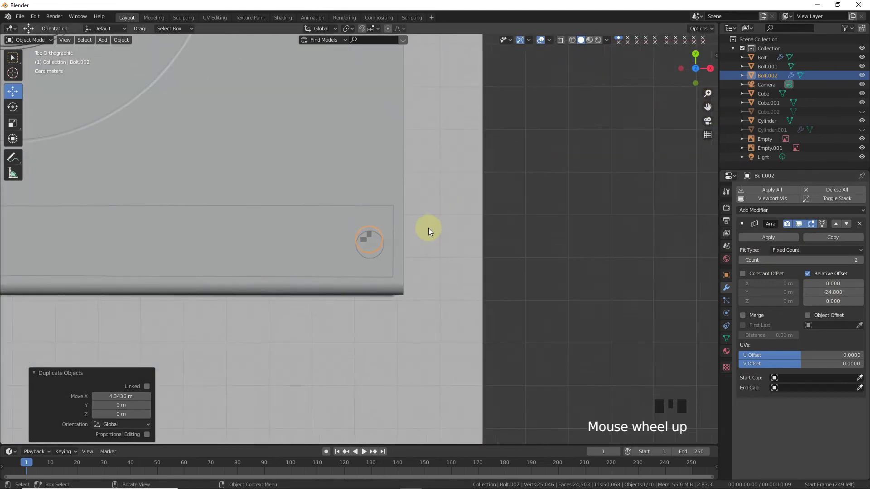
left_click_drag(823, 293, 823, 292, "shift")
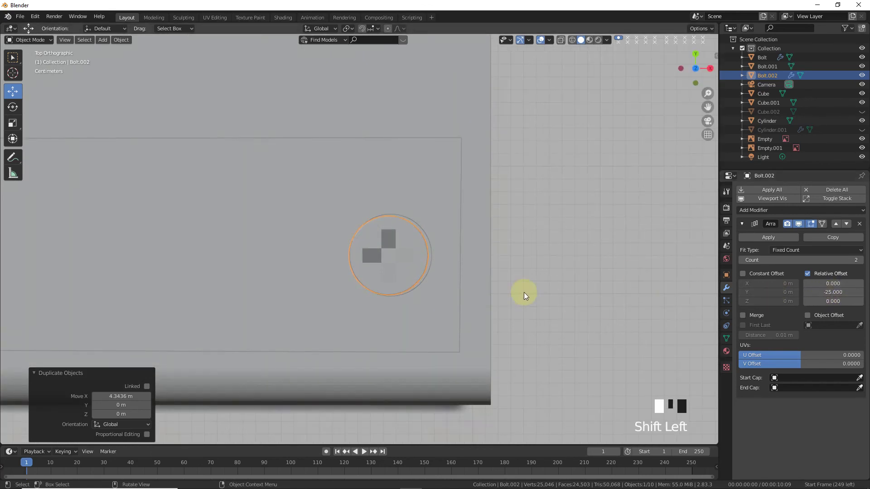
key("g")
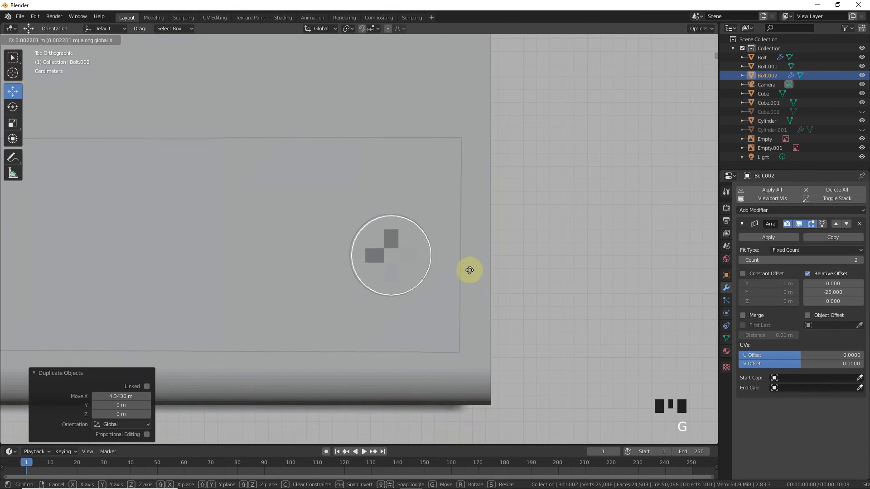
left_click(460, 267)
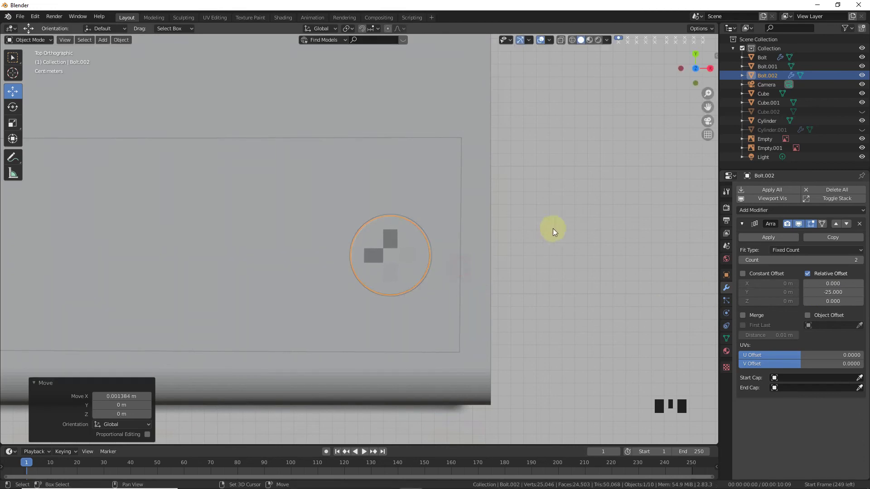
- Try to adjust the height of the fan-end bolt pair, and undo the change
scroll(552, 235, "down", 7)
left_click_drag(695, 69, 698, 116)
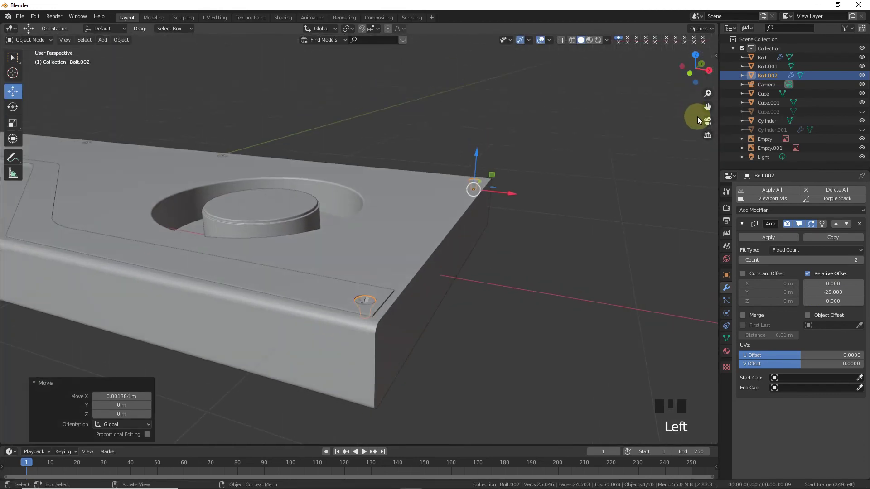
scroll(471, 181, "up", 4)
left_click(518, 138)
left_click(607, 216)
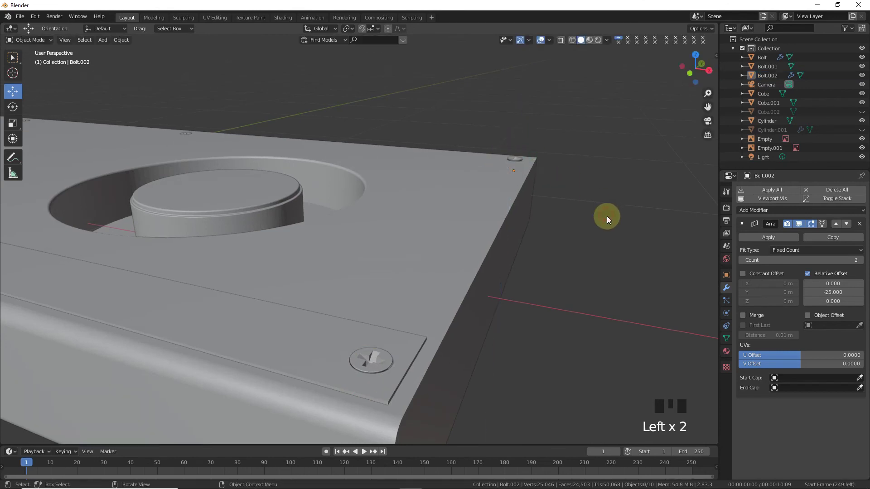
left_click(516, 158)
left_click_drag(684, 72, 702, 76)
left_click_drag(694, 180, 694, 184)
key("ctrl+z")
key("ctrl+z")
key("ctrl+z")
key("ctrl+z")
left_click(610, 185)
- Save the project as Quadro tutorial.blend
scroll(551, 278, "down", 4)
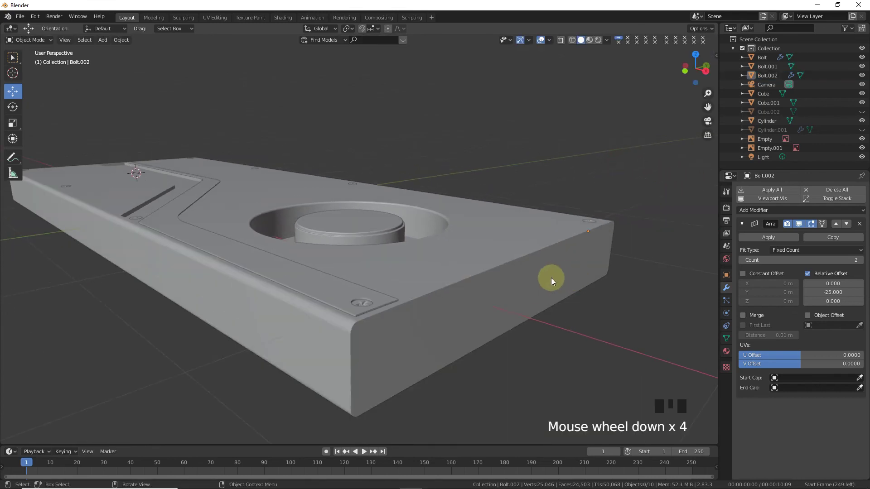
left_click_drag(677, 77, 690, 72)
scroll(553, 274, "down", 5)
left_click_drag(706, 108, 860, 93)
left_click_drag(690, 75, 689, 50)
key("ctrl+s")
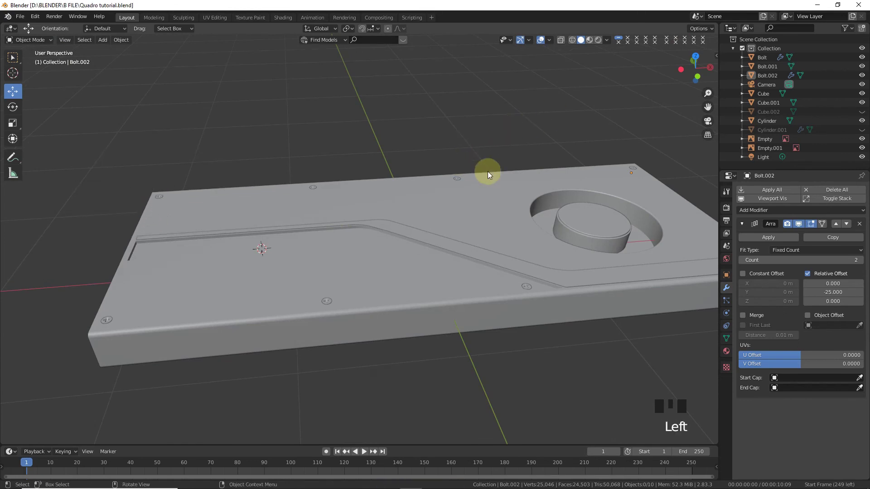
left_click_drag(672, 87, 643, 82)
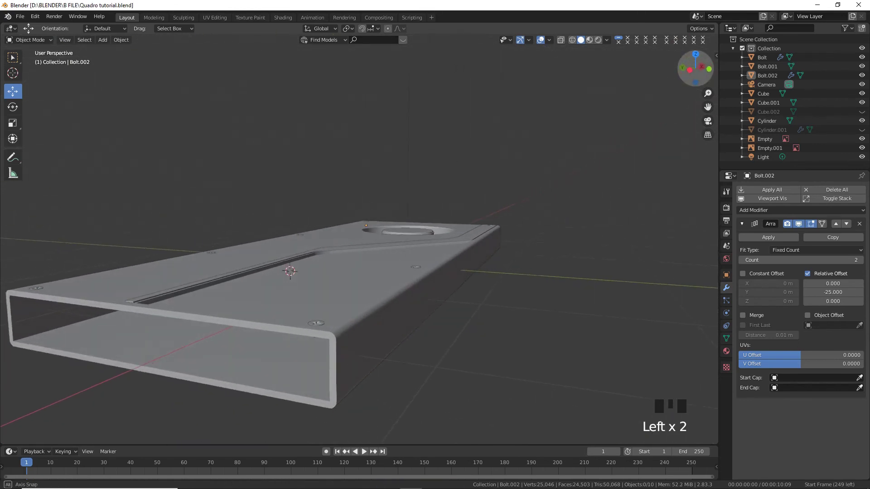
left_click_drag(694, 68, 680, 84)
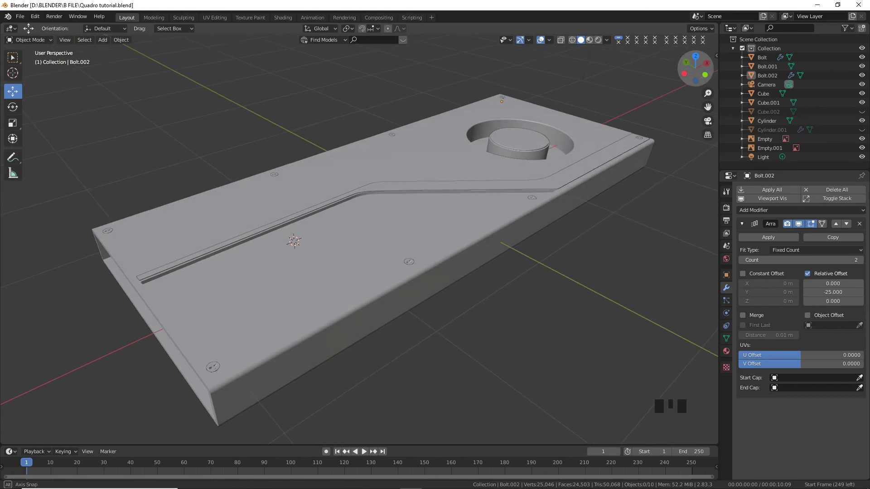
left_click_drag(679, 84, 694, 78)
left_click(694, 78)
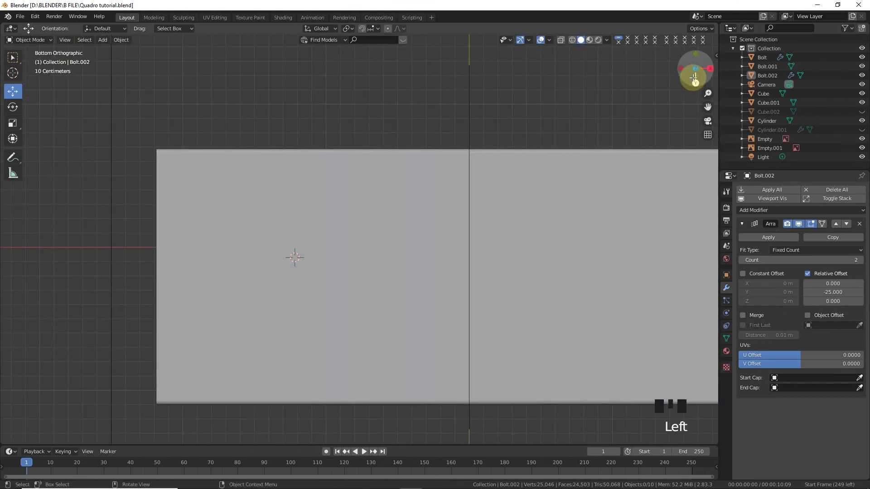
key("KP_7")
middle_click_drag(625, 216, 665, 131)
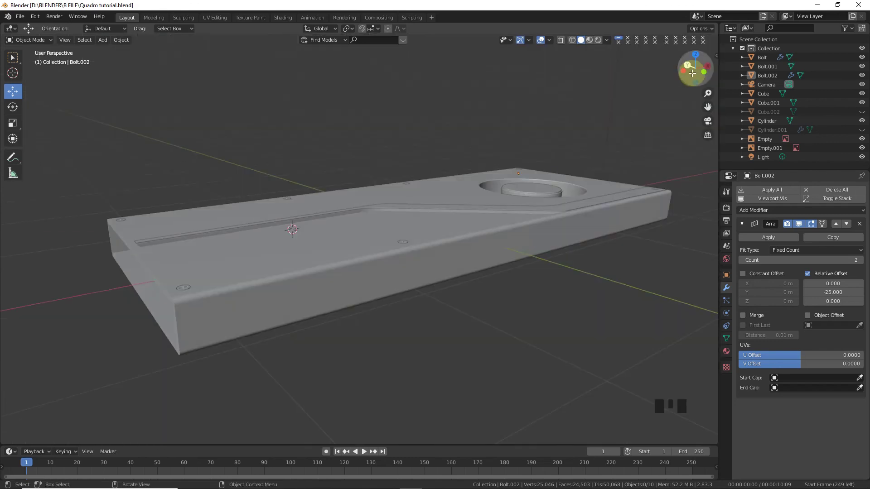